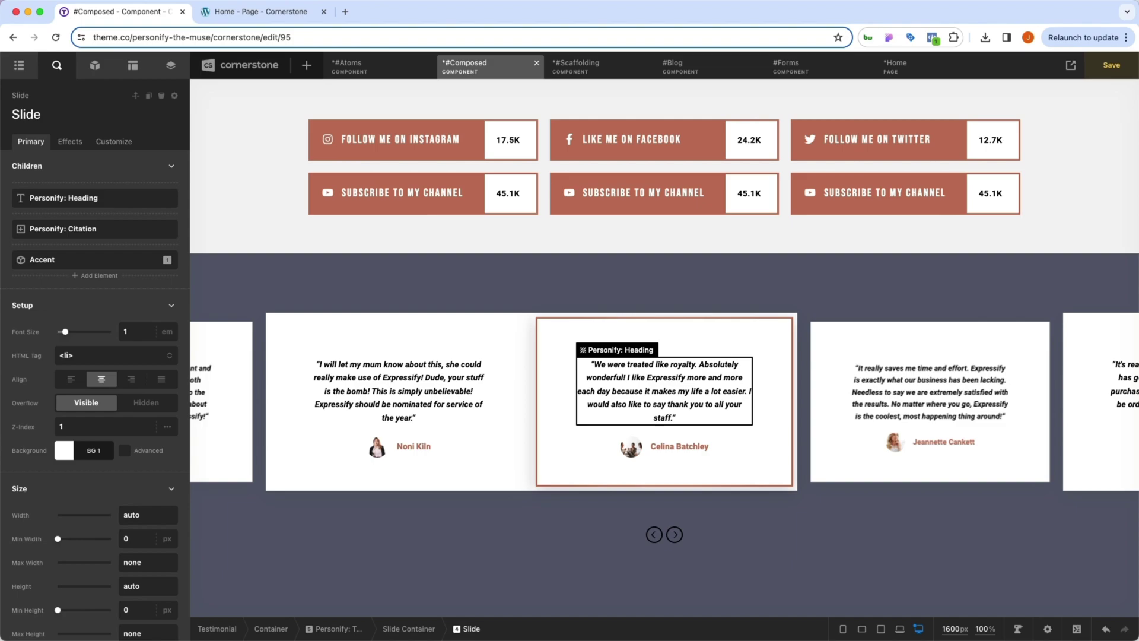
# Change the first testimonial quote's font size from 2 em to 1 em.
pyautogui.scroll(15, 561, 451)
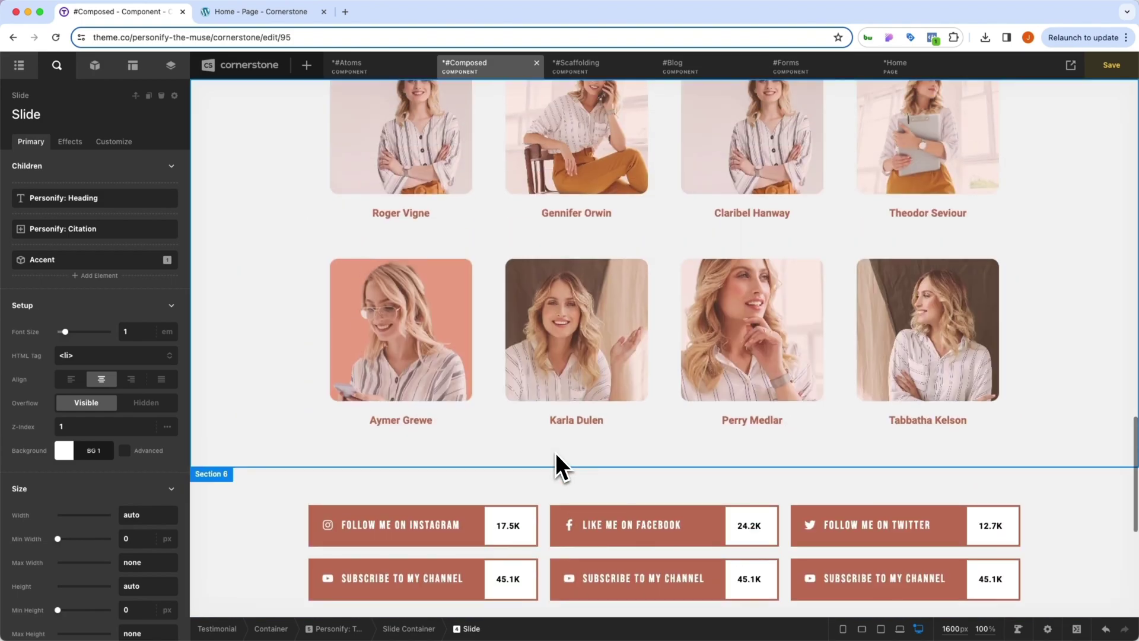
pyautogui.scroll(3, 554, 453)
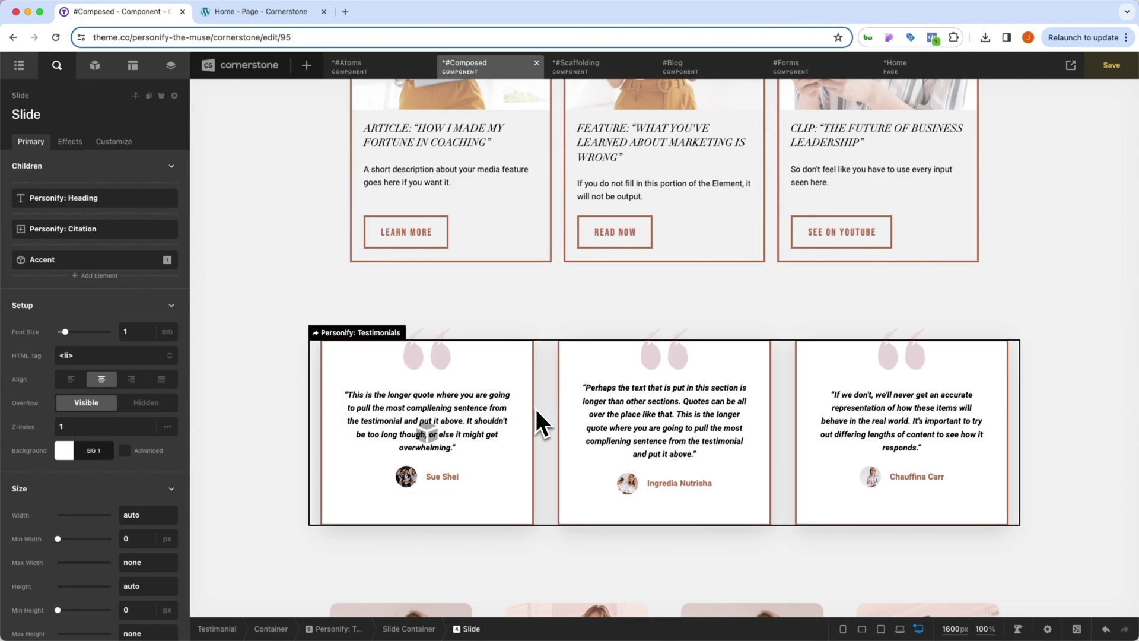
pyautogui.scroll(-2, 535, 408)
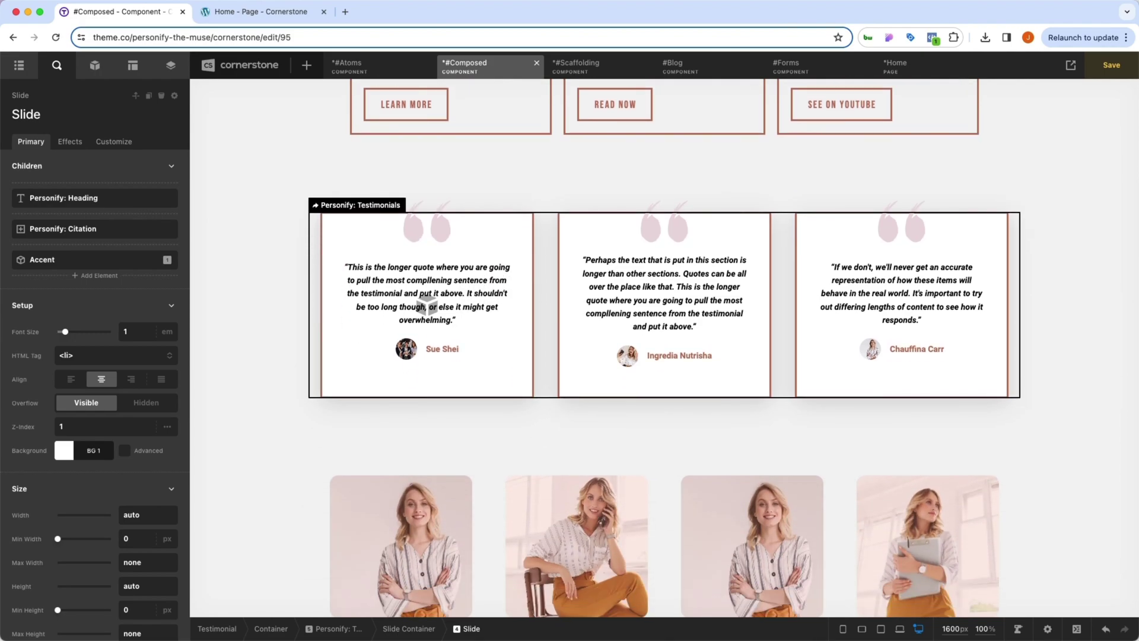
pyautogui.click(489, 318)
pyautogui.scroll(-2, 127, 437)
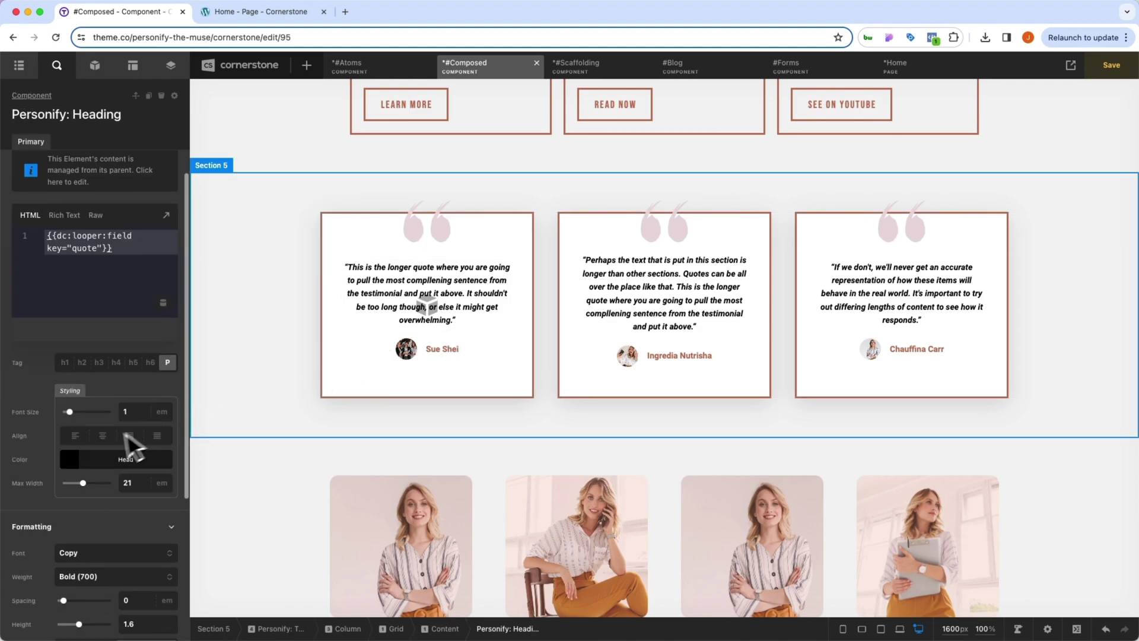
pyautogui.click(128, 401)
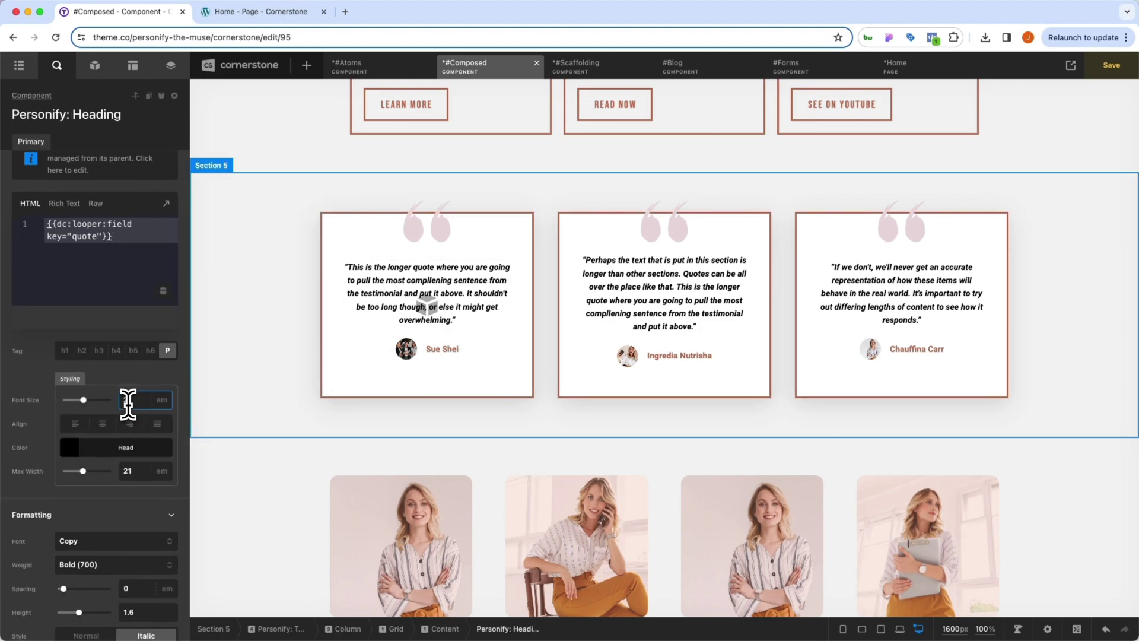
pyautogui.write('2')
pyautogui.press('BackSpace')
pyautogui.write('1')
pyautogui.scroll(-15, 325, 335)
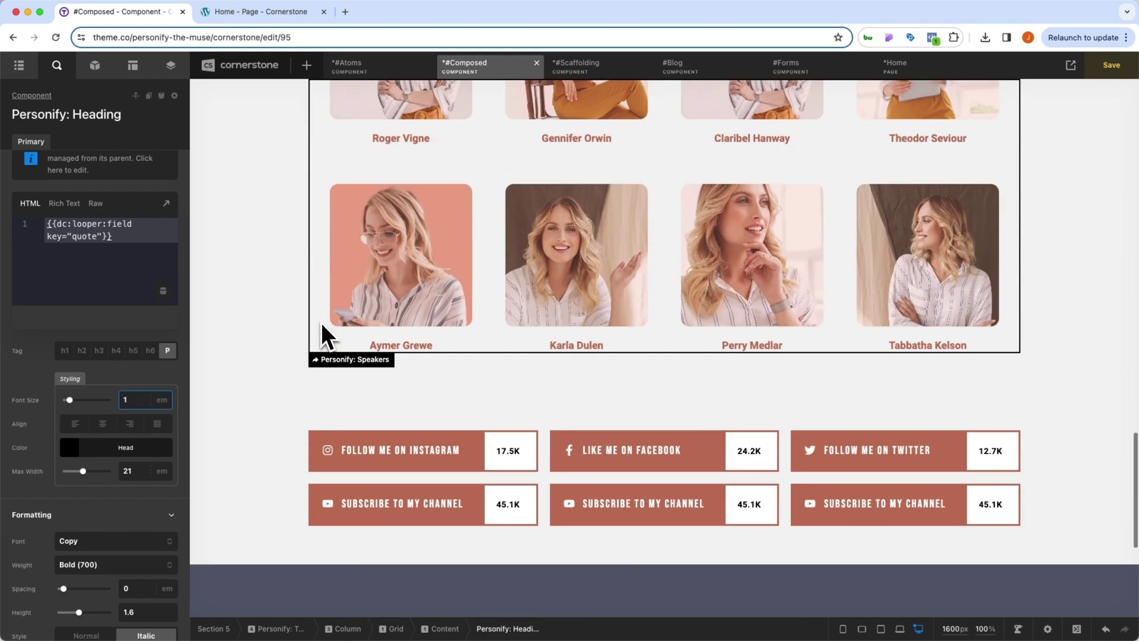
# Select the Personify Testimonial Slider and expand item 6's quote and citation fields.
pyautogui.click(542, 323)
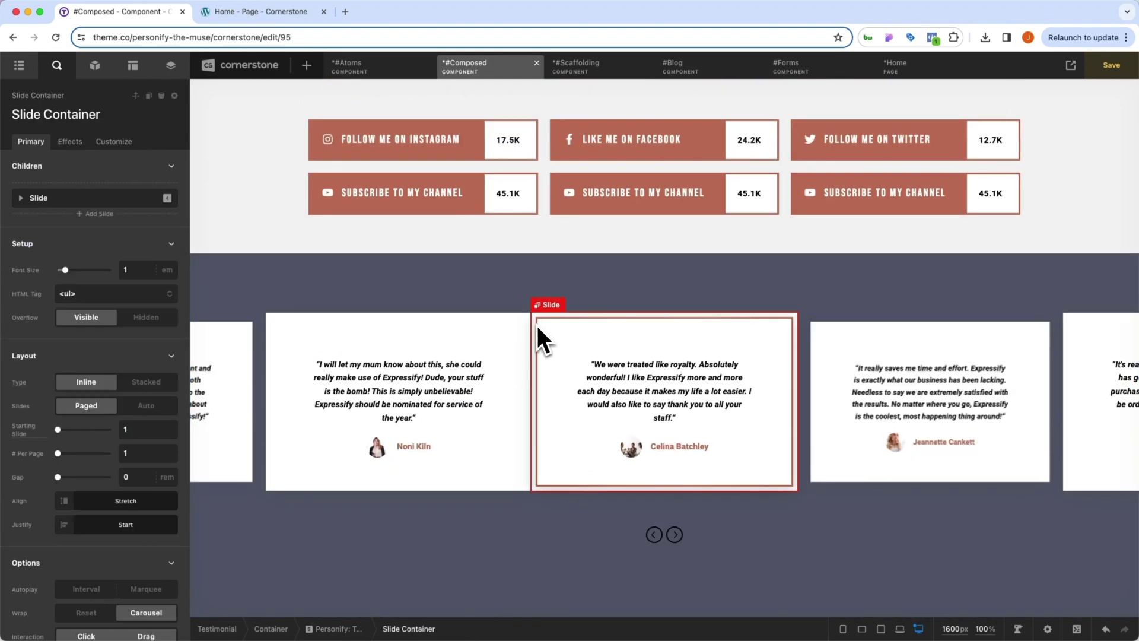
pyautogui.click(335, 629)
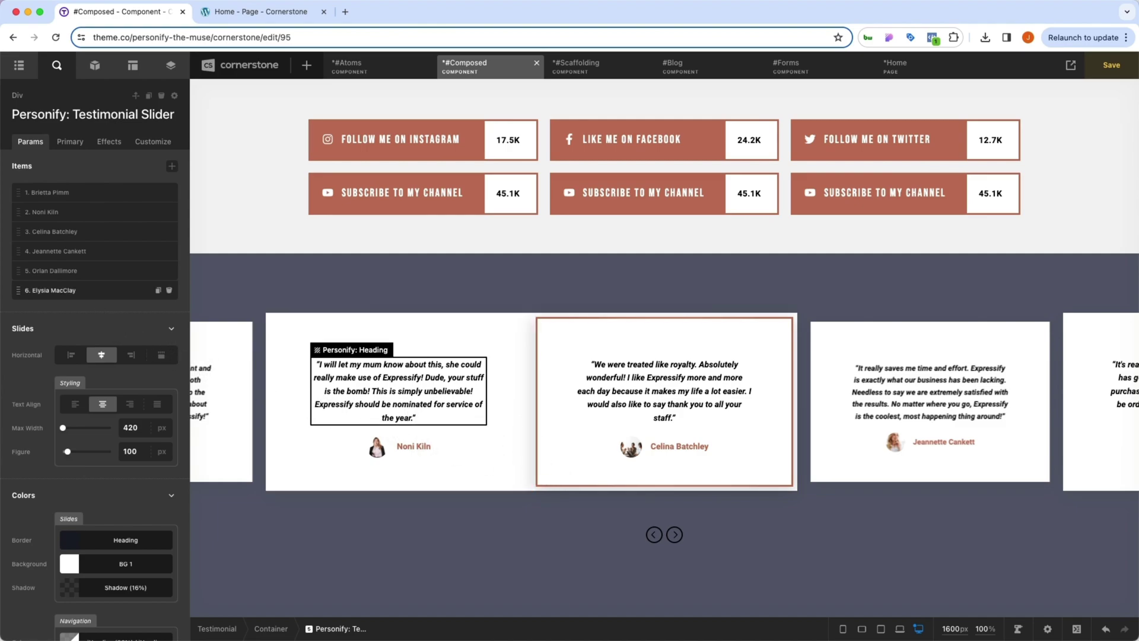
pyautogui.click(89, 290)
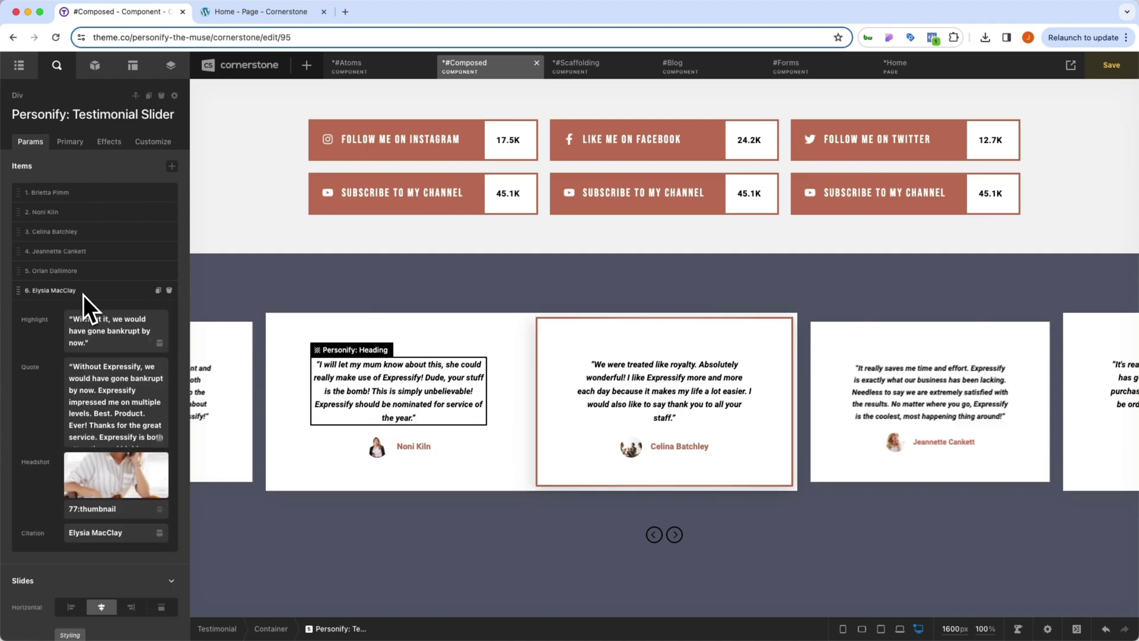
pyautogui.moveTo(83, 389); pyautogui.dragTo(113, 412)
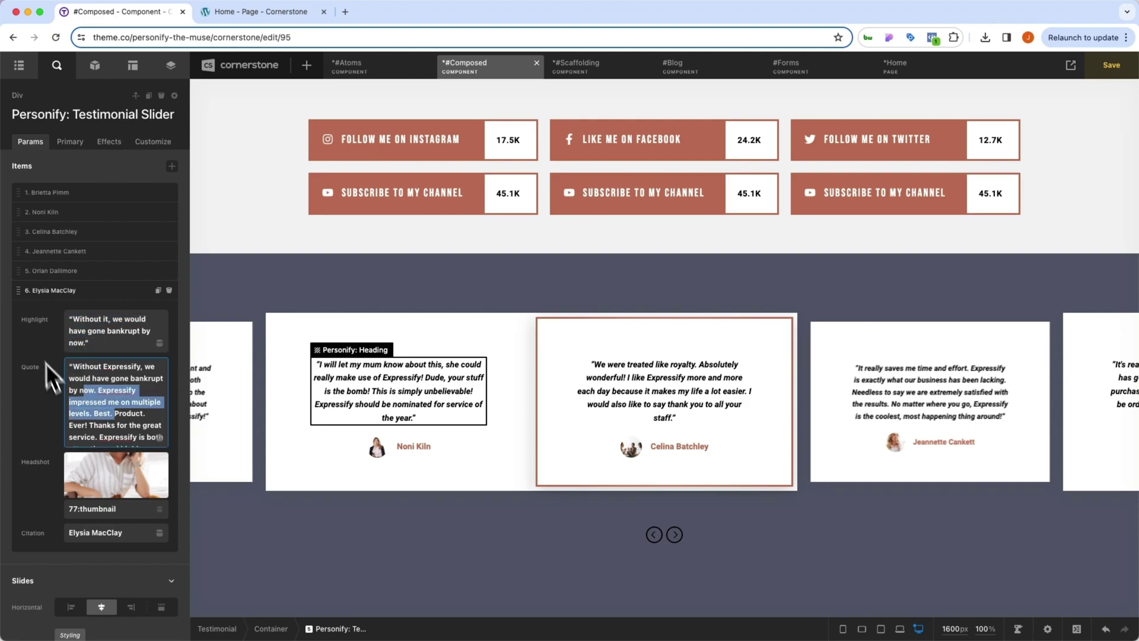
pyautogui.click(110, 533)
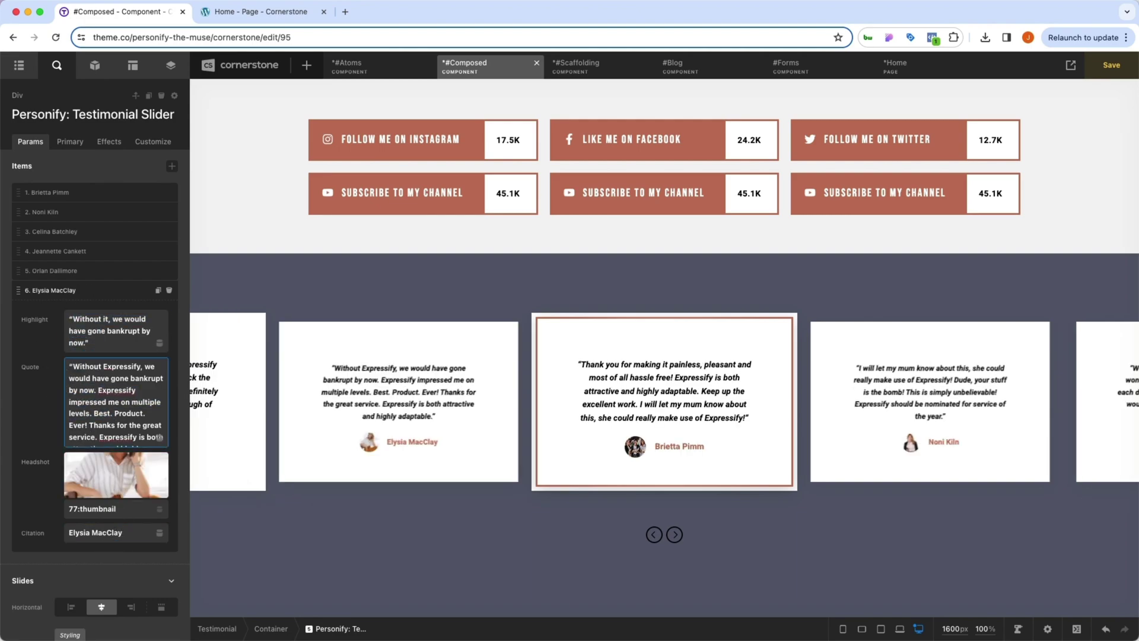
pyautogui.moveTo(101, 471); pyautogui.dragTo(395, 440)
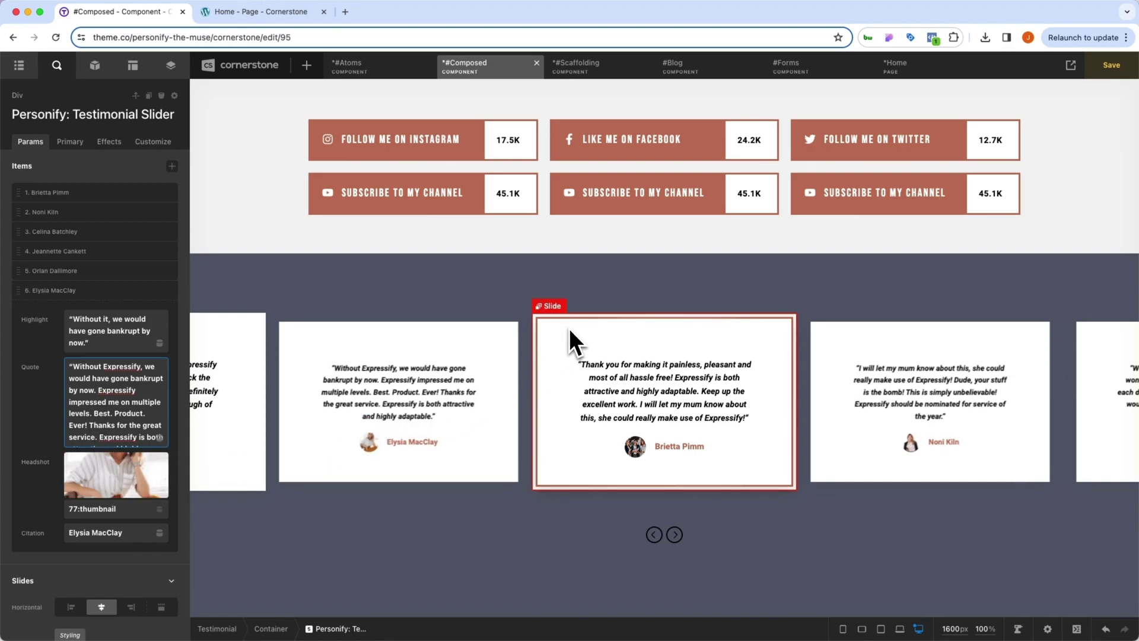
pyautogui.click(569, 329)
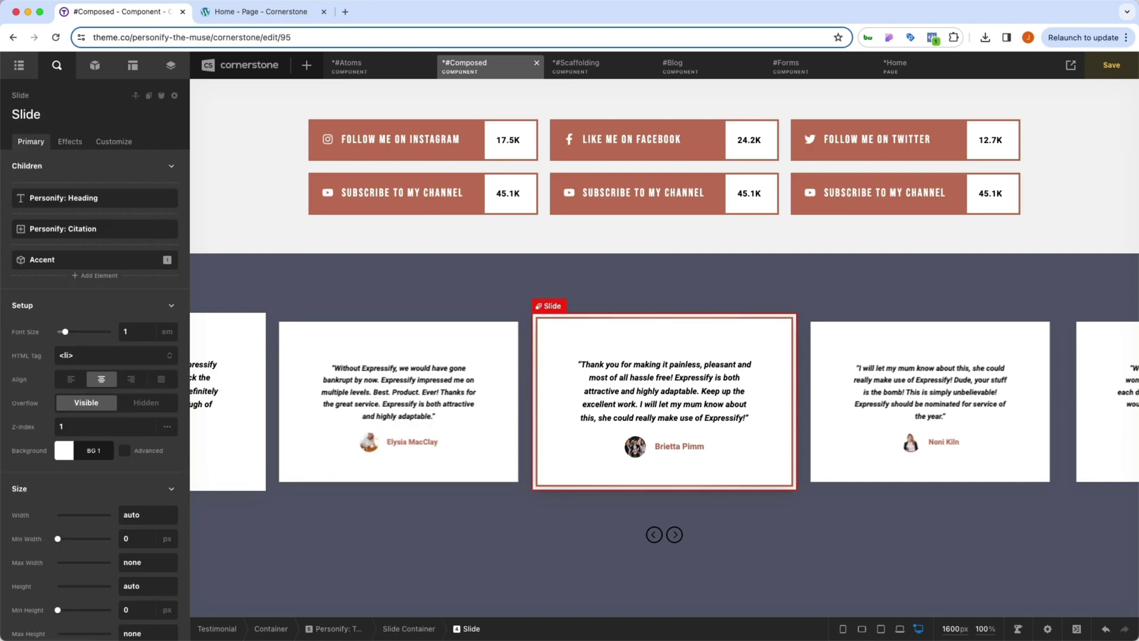
pyautogui.click(110, 143)
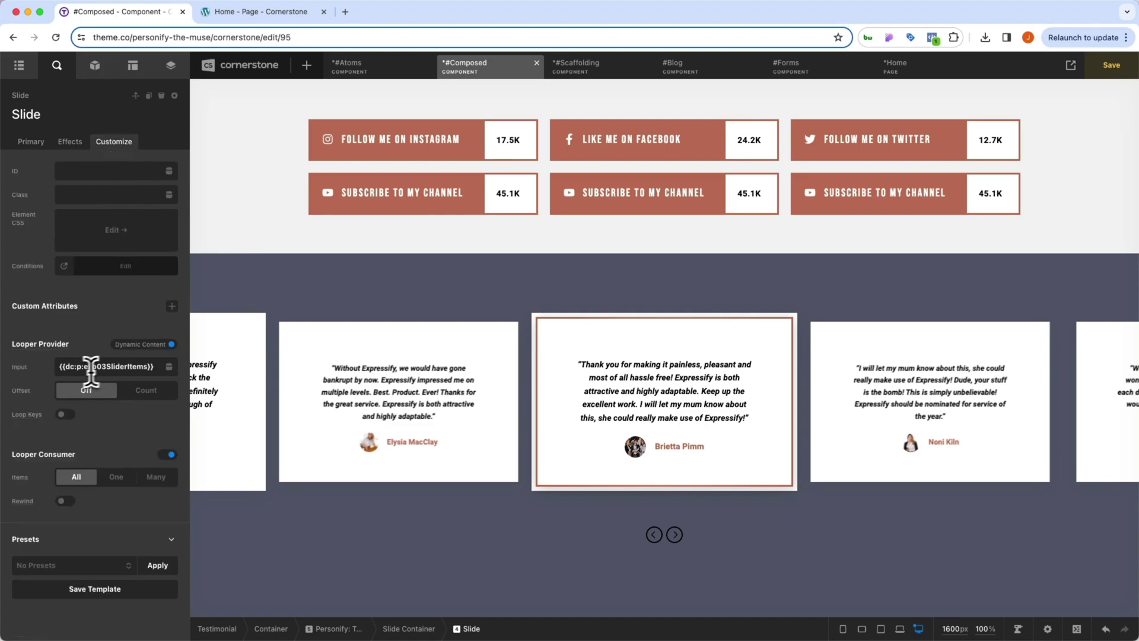
pyautogui.moveTo(62, 366); pyautogui.dragTo(81, 367)
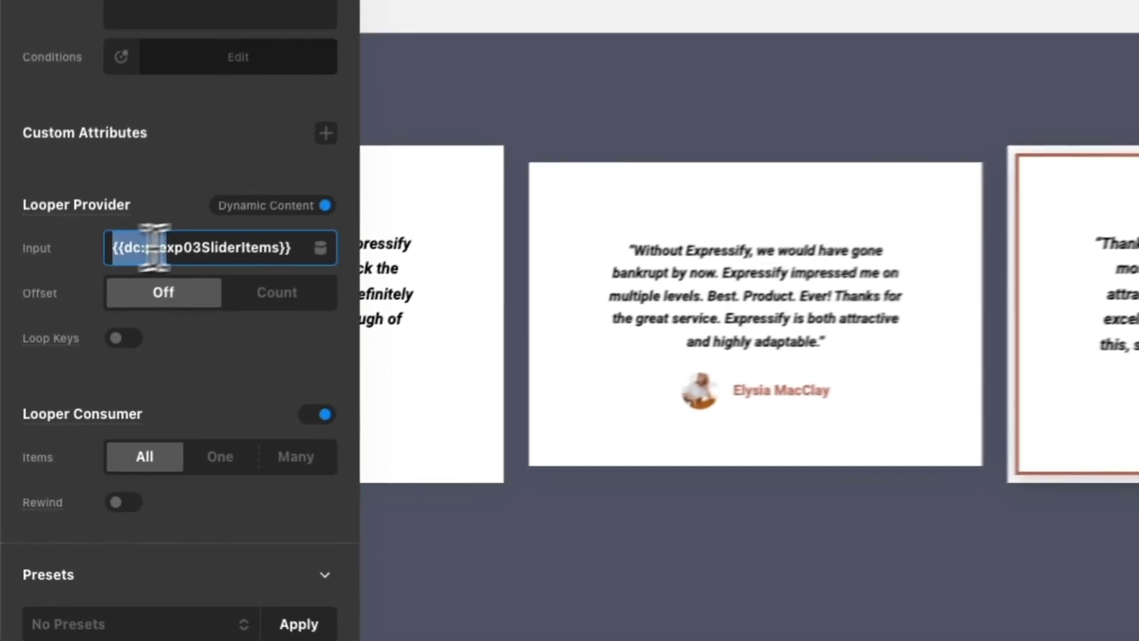
pyautogui.moveTo(153, 246); pyautogui.dragTo(290, 246)
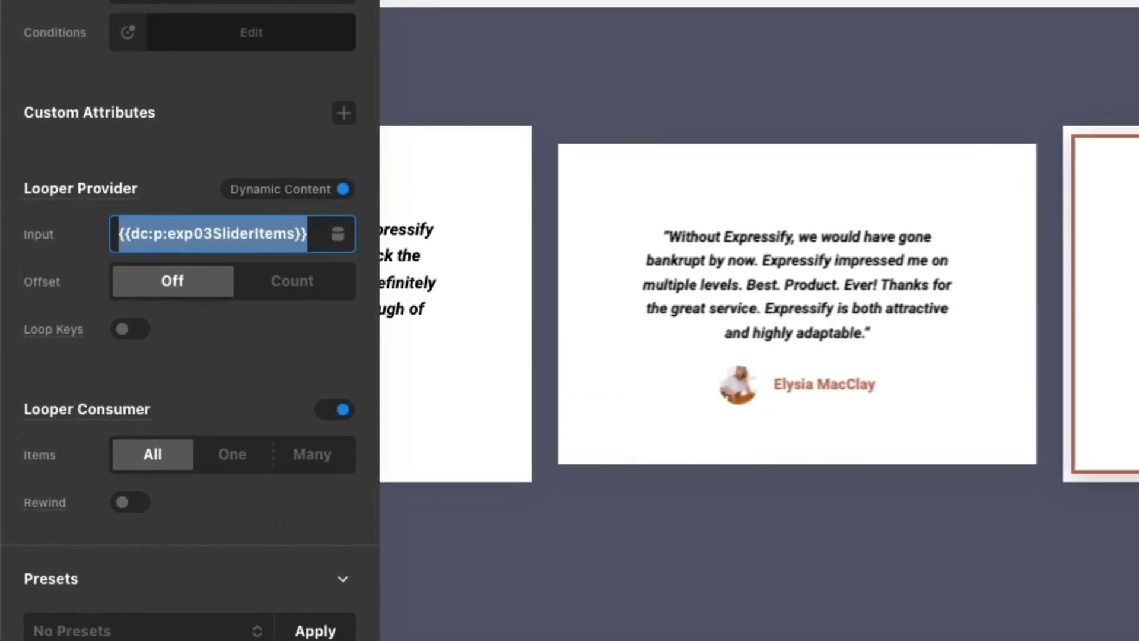
pyautogui.click(307, 233)
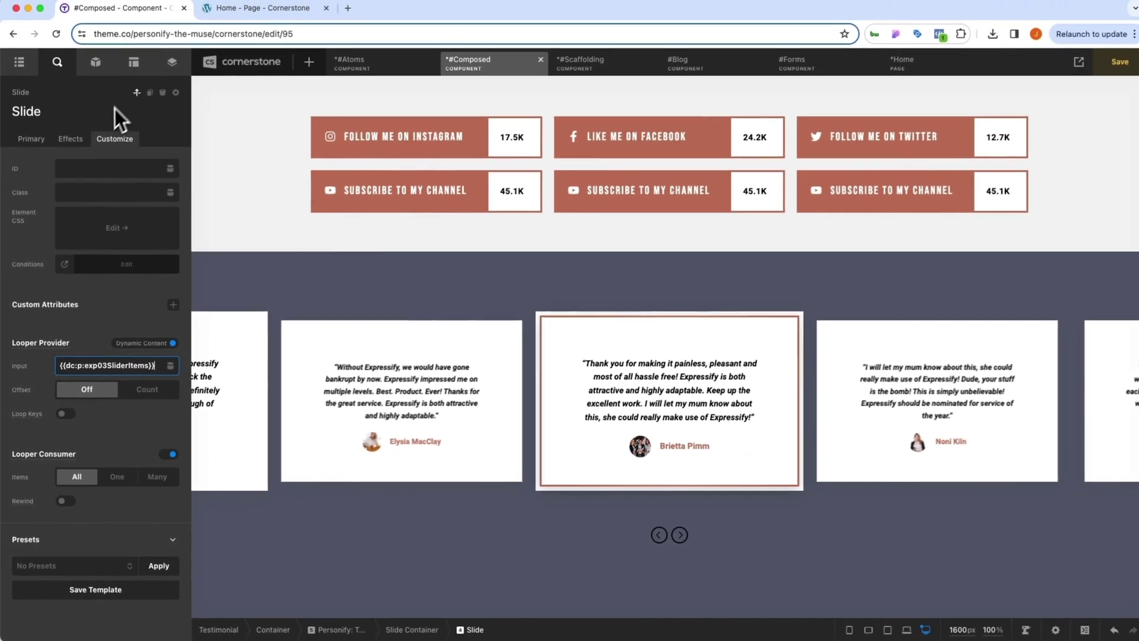
pyautogui.click(145, 64)
pyautogui.click(146, 64)
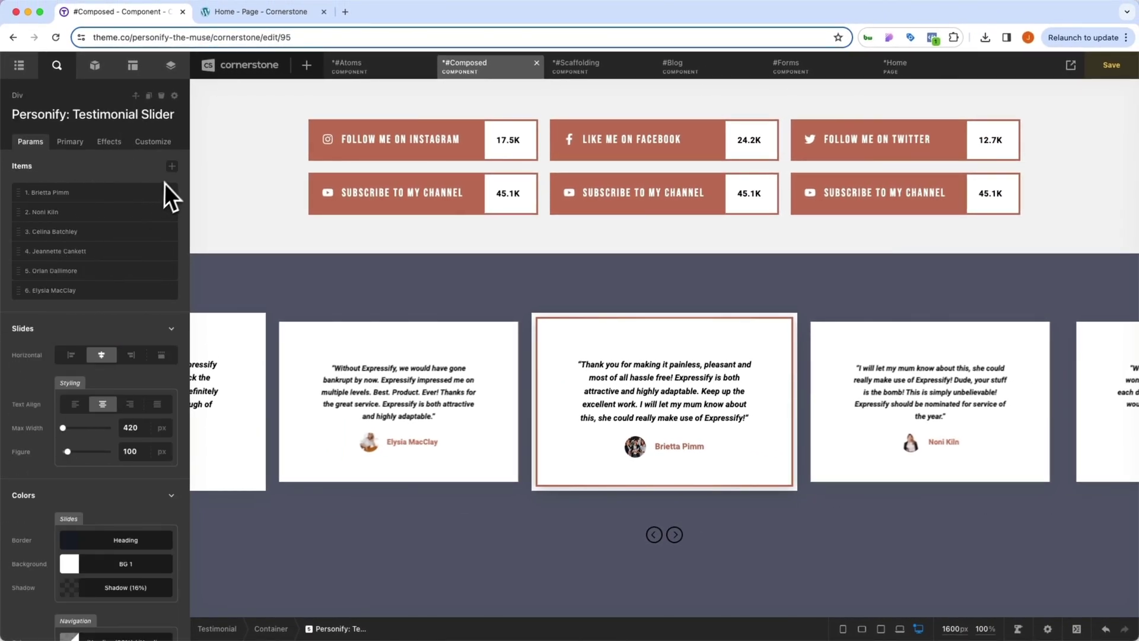
# Add a seventh testimonial item with the citation 'Something Here'.
pyautogui.click(172, 166)
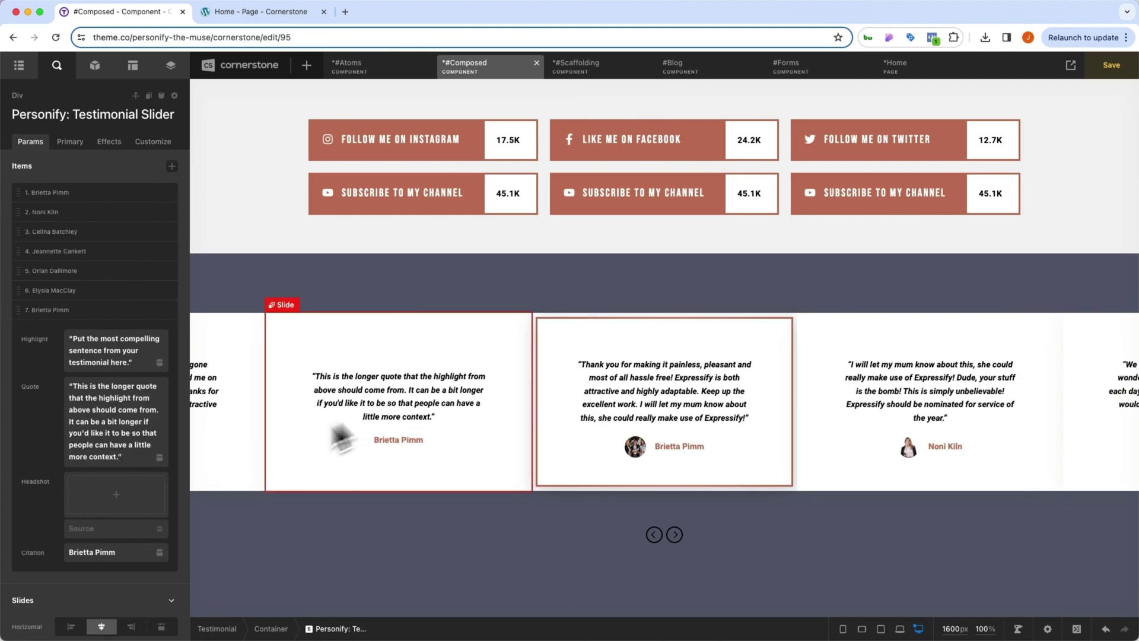
pyautogui.click(112, 552)
pyautogui.press('super+a')
pyautogui.write('Something Here')
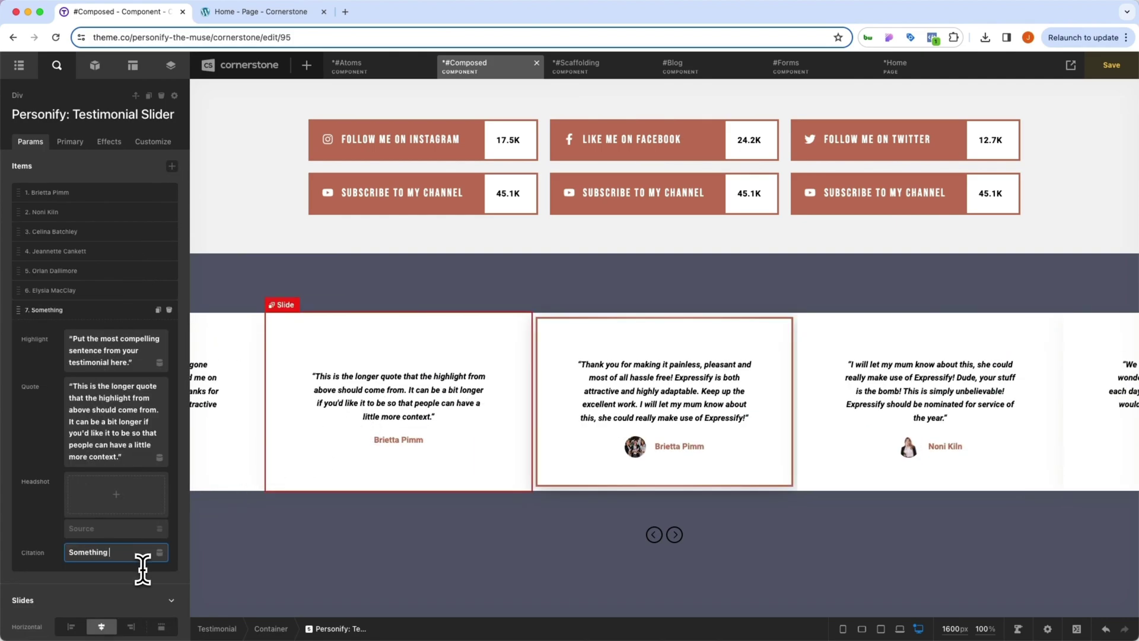
# Set the new testimonial's headshot to a photo from the Media Library.
pyautogui.click(101, 493)
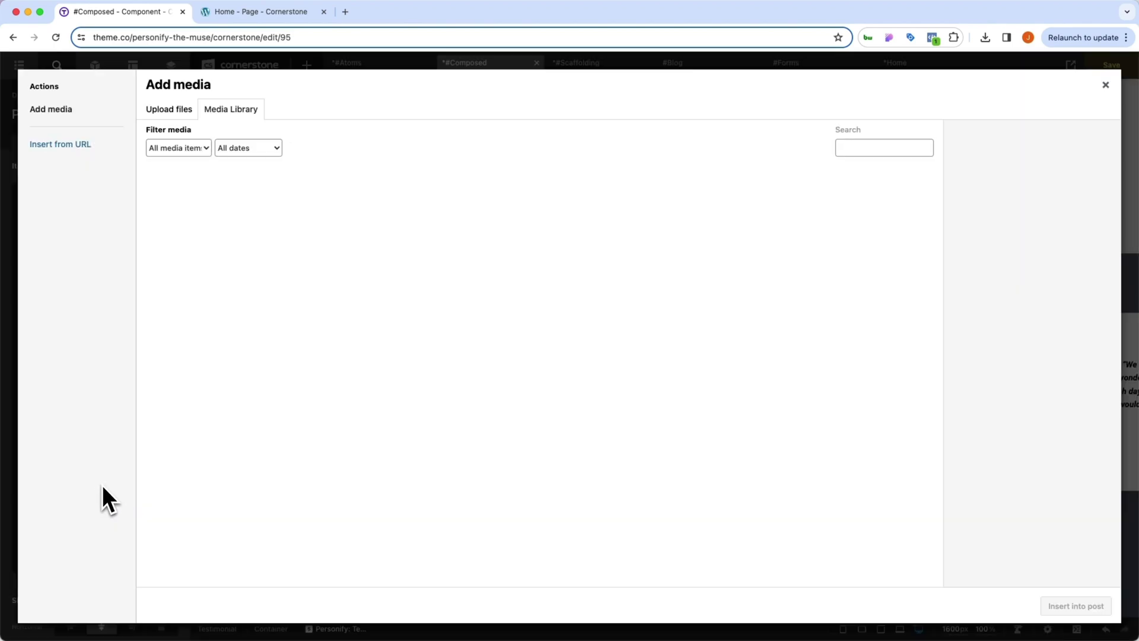
pyautogui.click(886, 564)
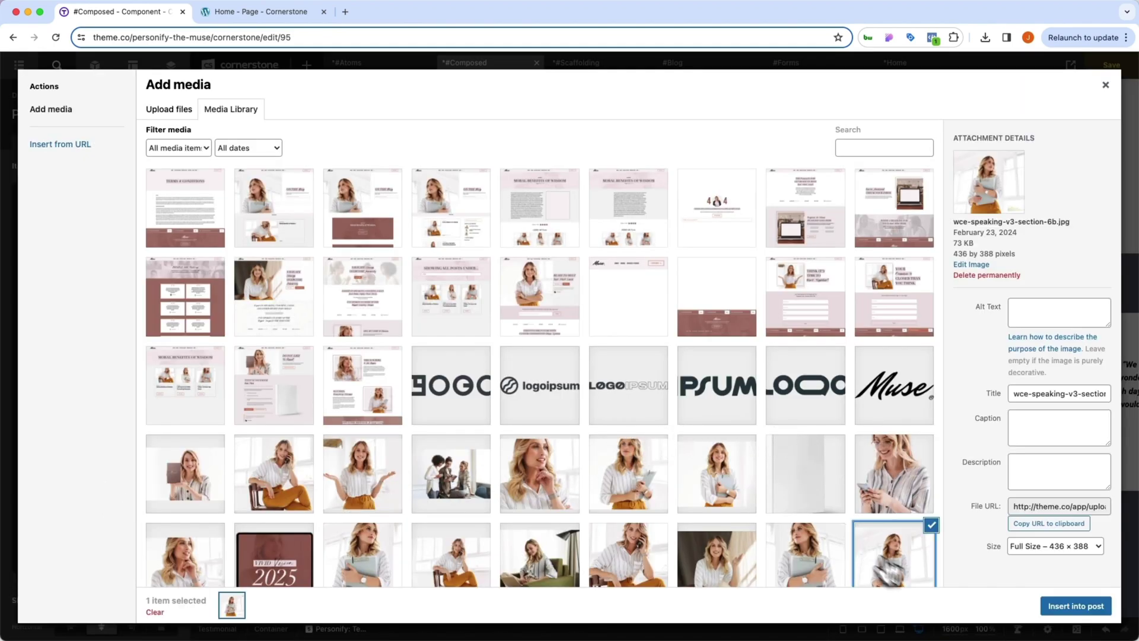
pyautogui.click(1086, 610)
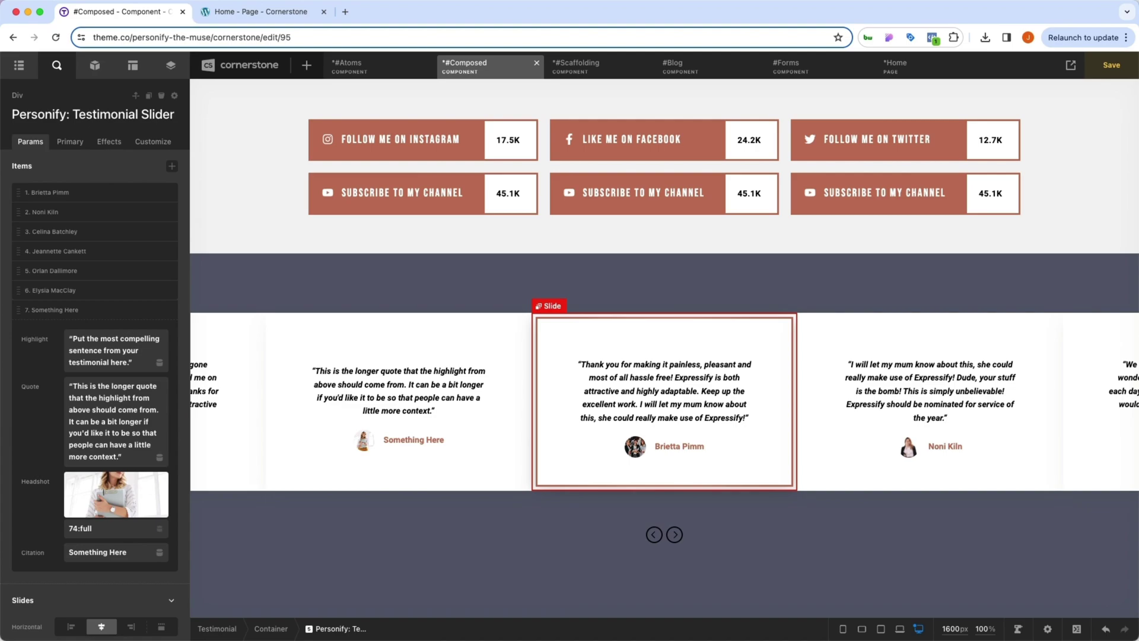
# On the Home page tab, create a new component and name it '#Composed'.
pyautogui.click(266, 12)
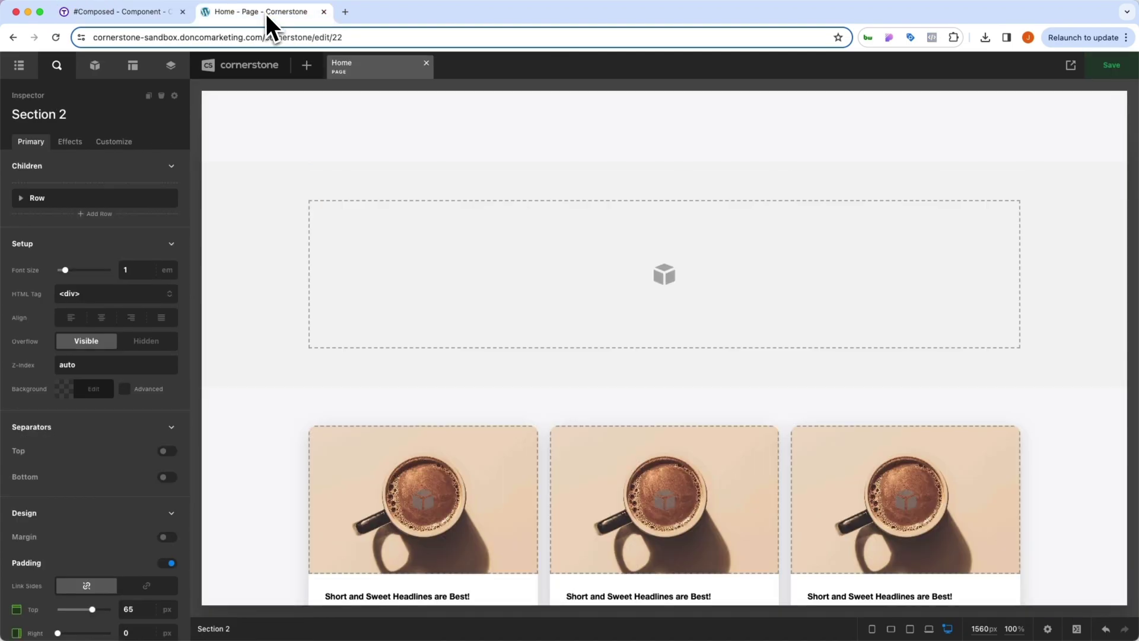
pyautogui.scroll(-8, 287, 224)
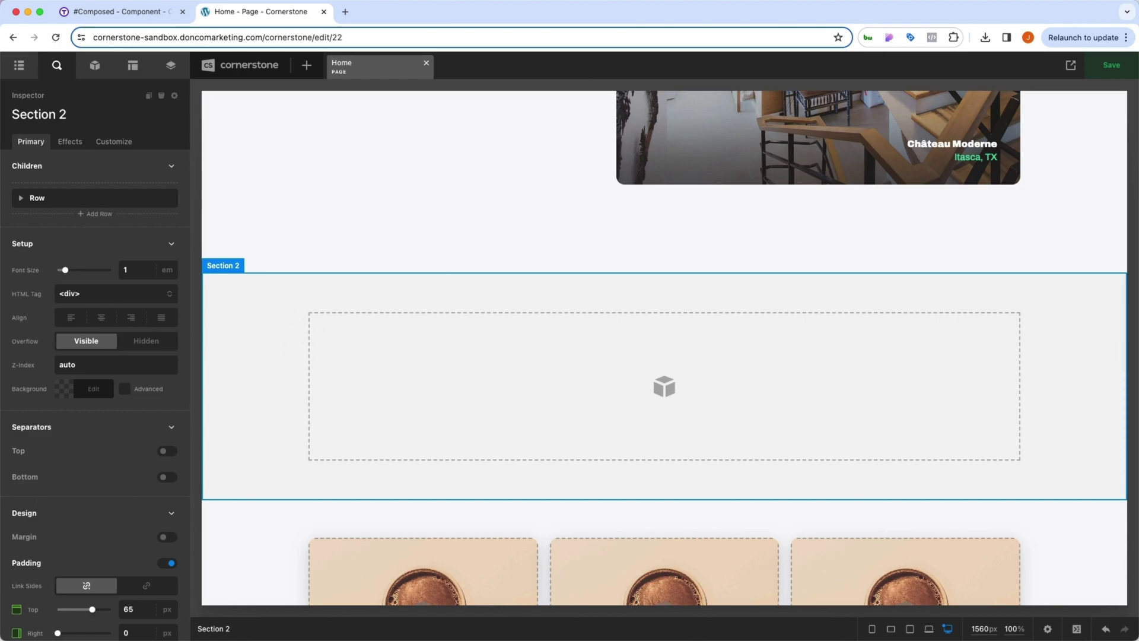
pyautogui.click(306, 63)
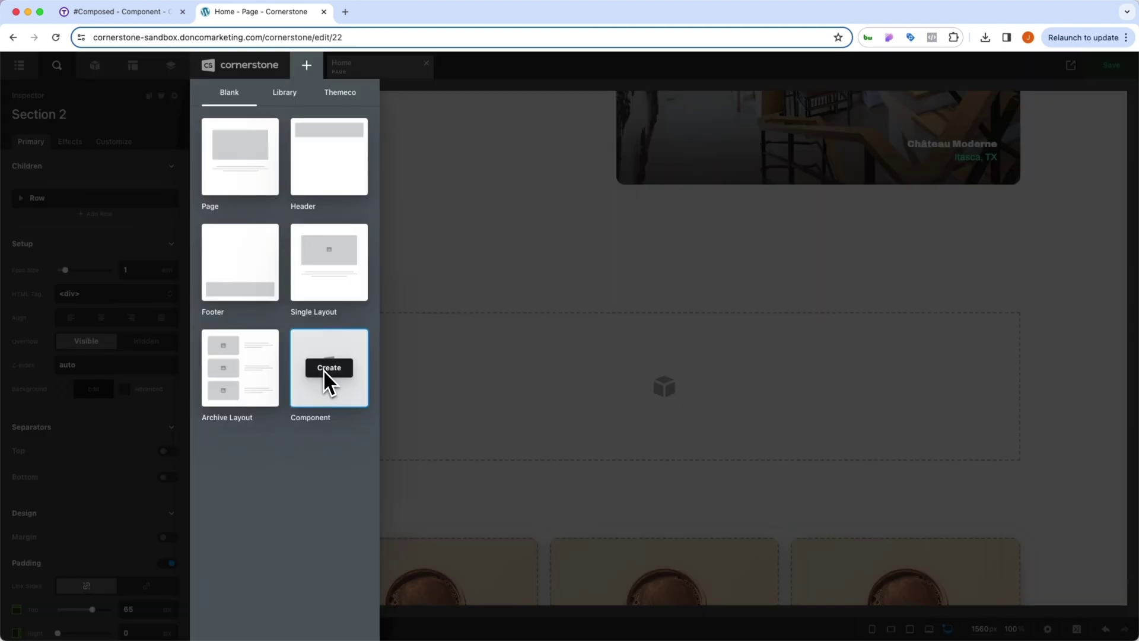
pyautogui.click(323, 371)
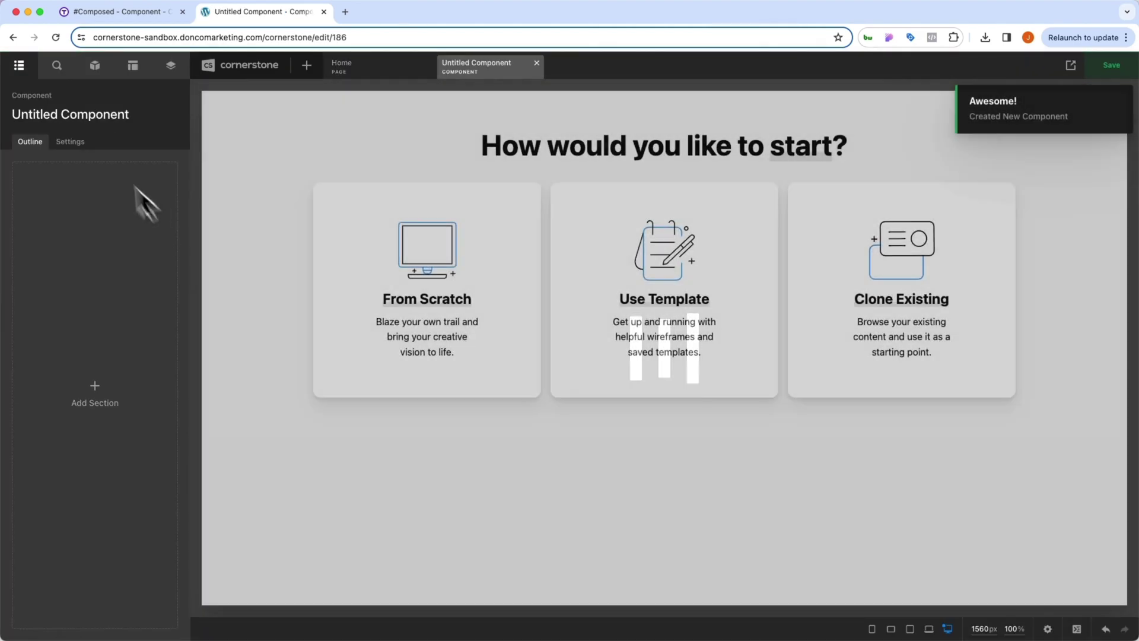
pyautogui.click(73, 116)
pyautogui.tripleClick(72, 116)
pyautogui.write('#Comp')
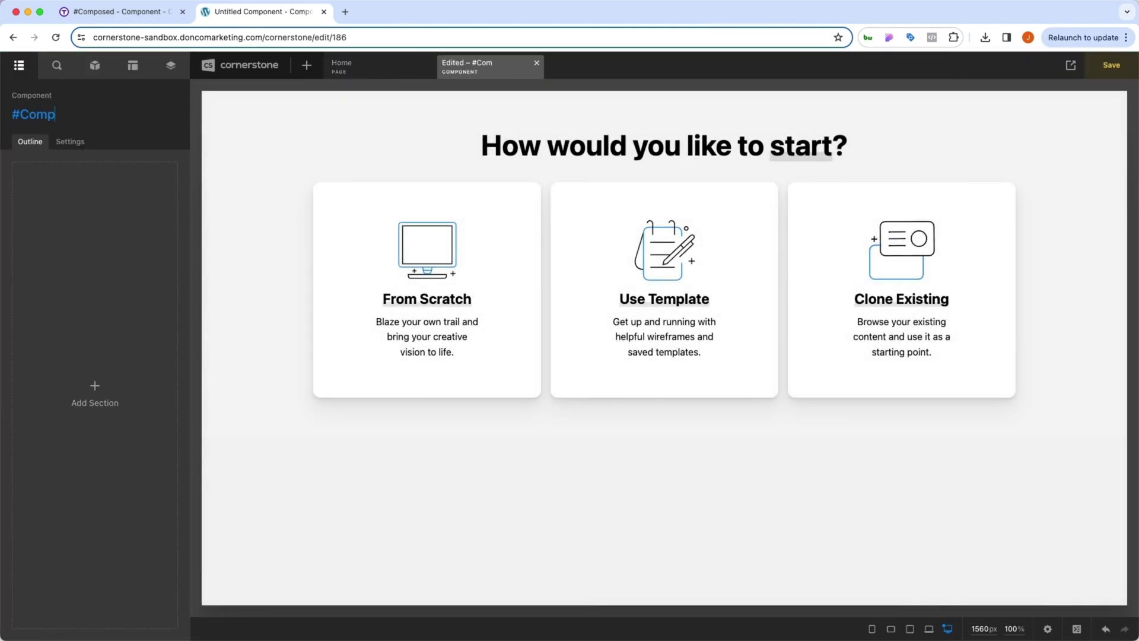
pyautogui.write('osed')
pyautogui.press('Return')
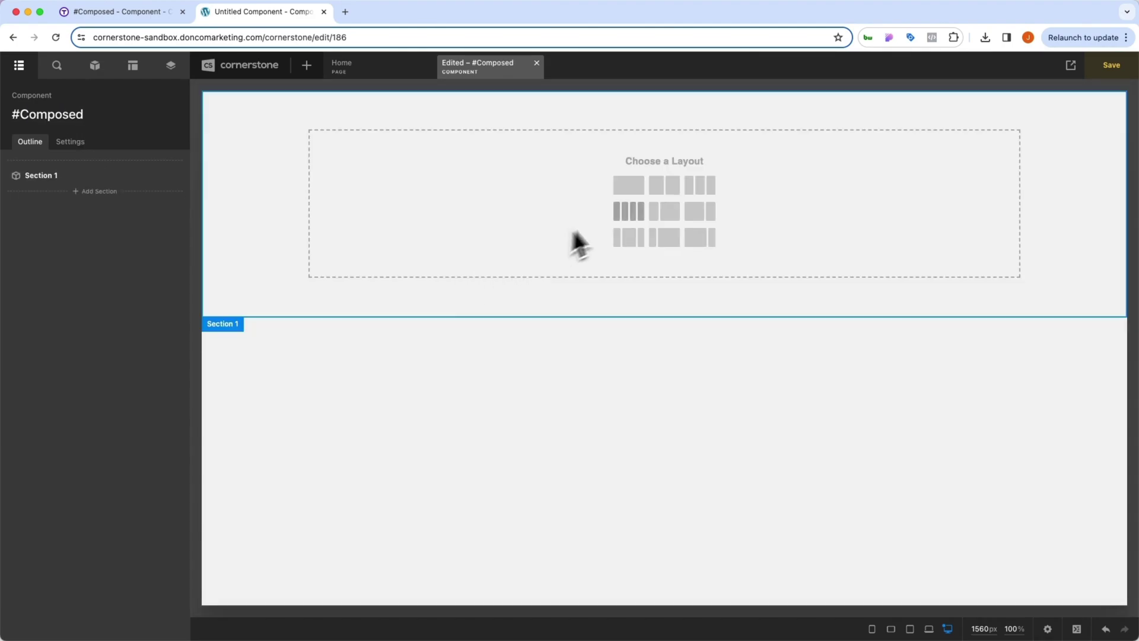
# Give the section a single-column row and drop a Slider (Inline) element into it.
pyautogui.click(623, 189)
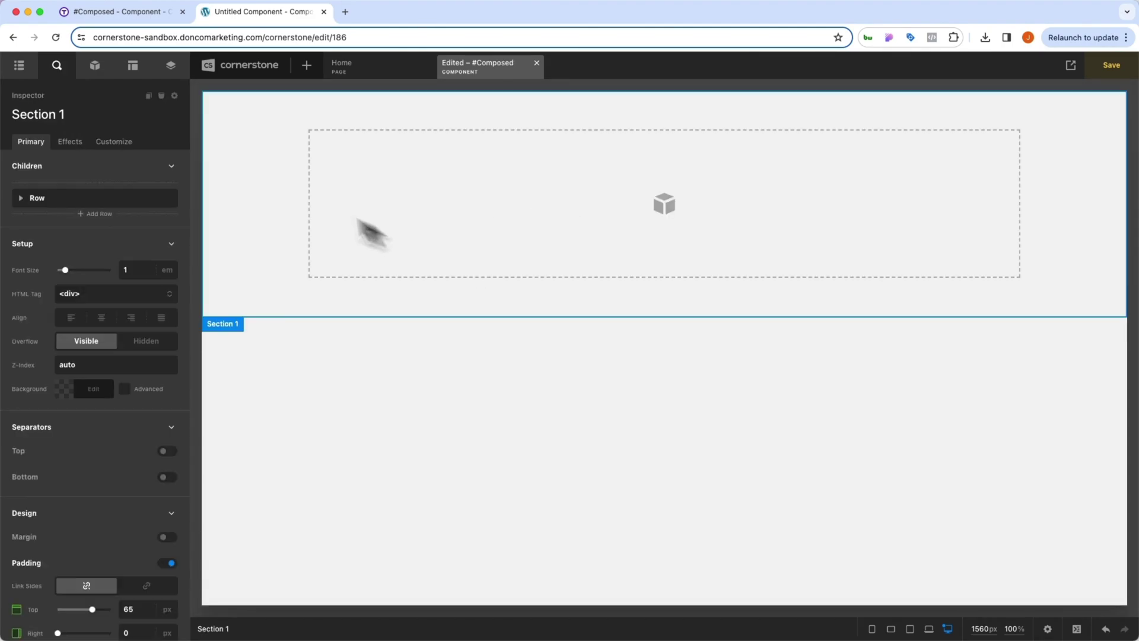
pyautogui.click(100, 72)
pyautogui.write('slide')
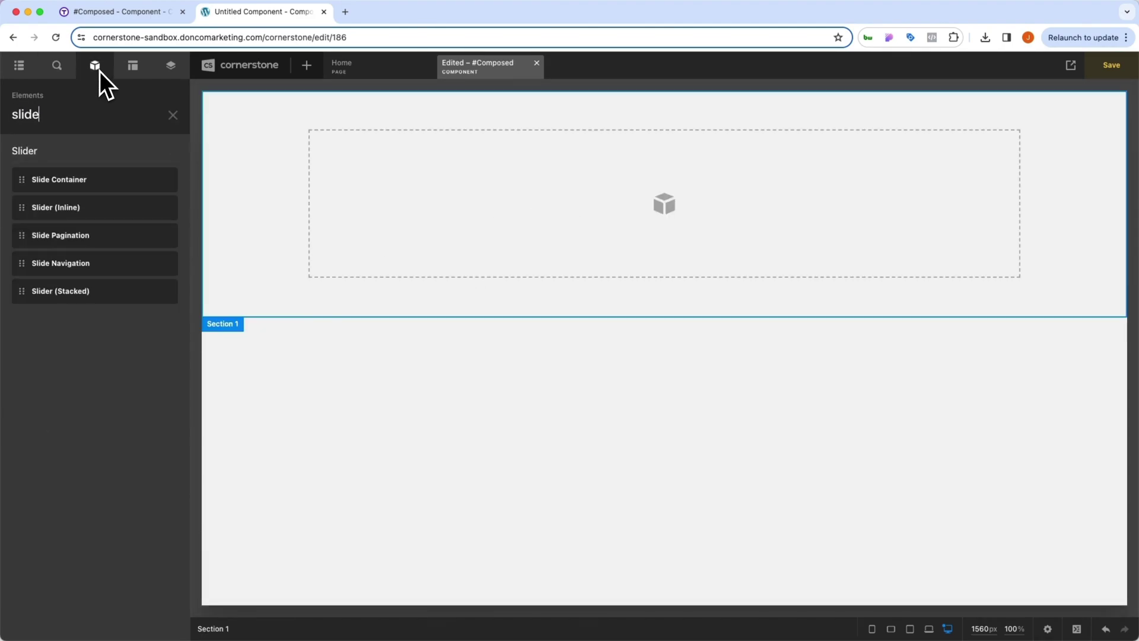
pyautogui.moveTo(65, 207); pyautogui.dragTo(445, 237)
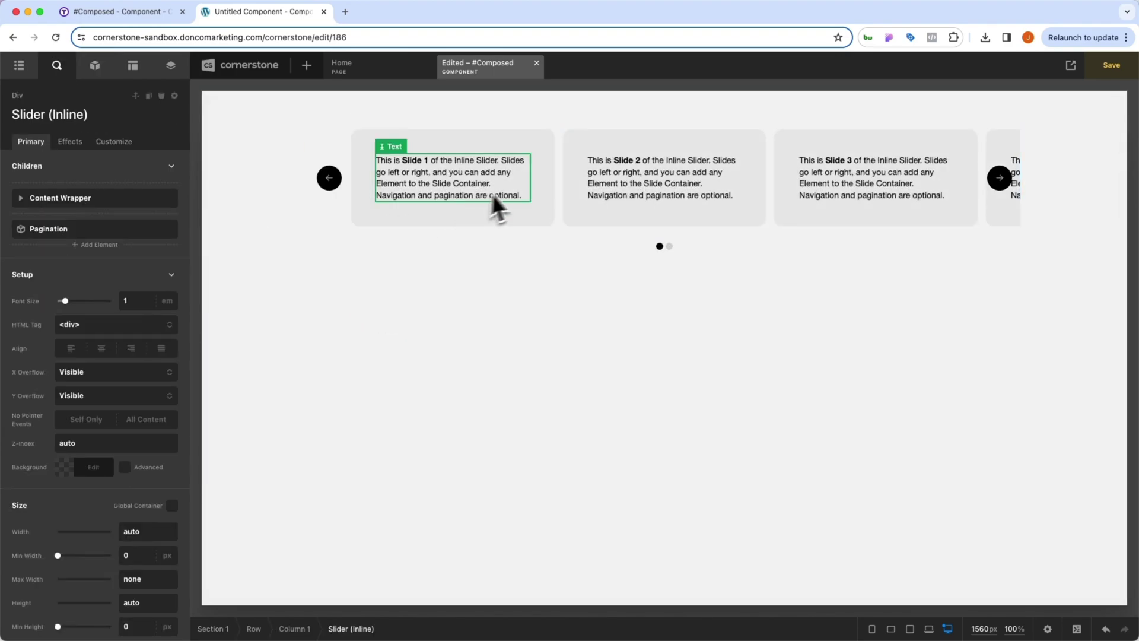
# Delete Slides 2–6 from the Slide Container, keeping only Slide 1.
pyautogui.click(557, 180)
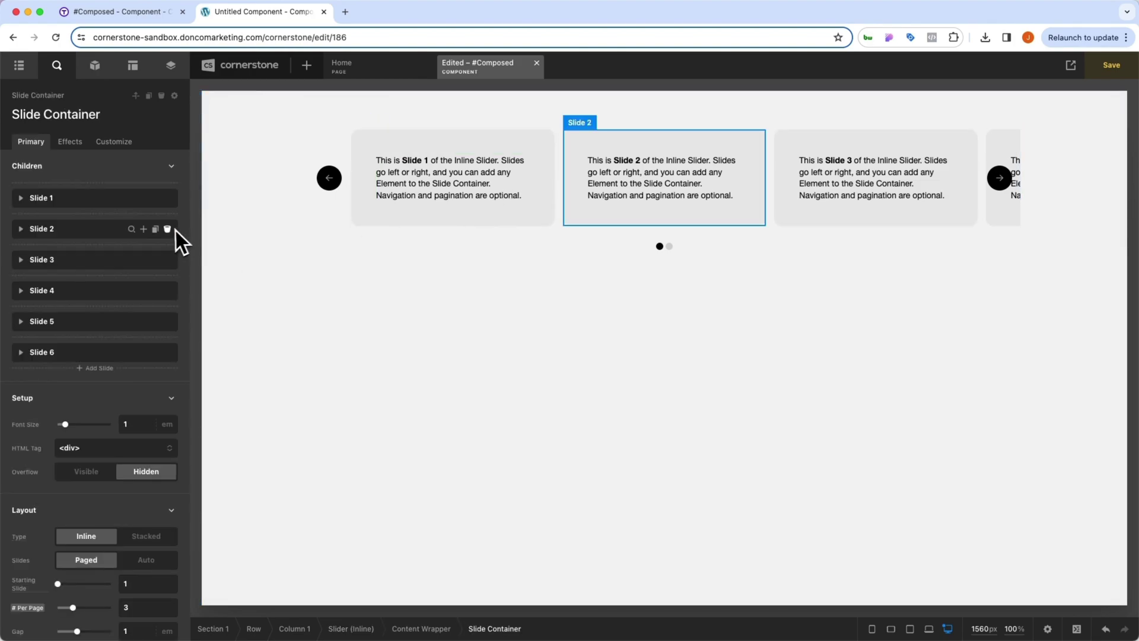
pyautogui.click(167, 231)
pyautogui.click(167, 231)
pyautogui.click(167, 232)
pyautogui.click(167, 231)
pyautogui.click(167, 232)
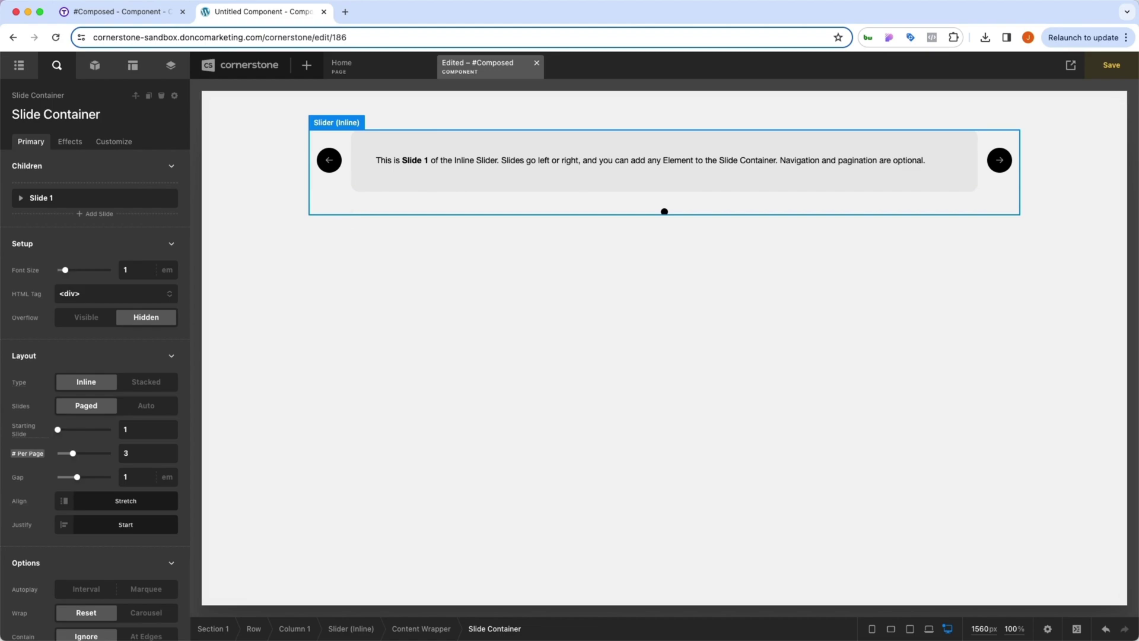
pyautogui.click(343, 204)
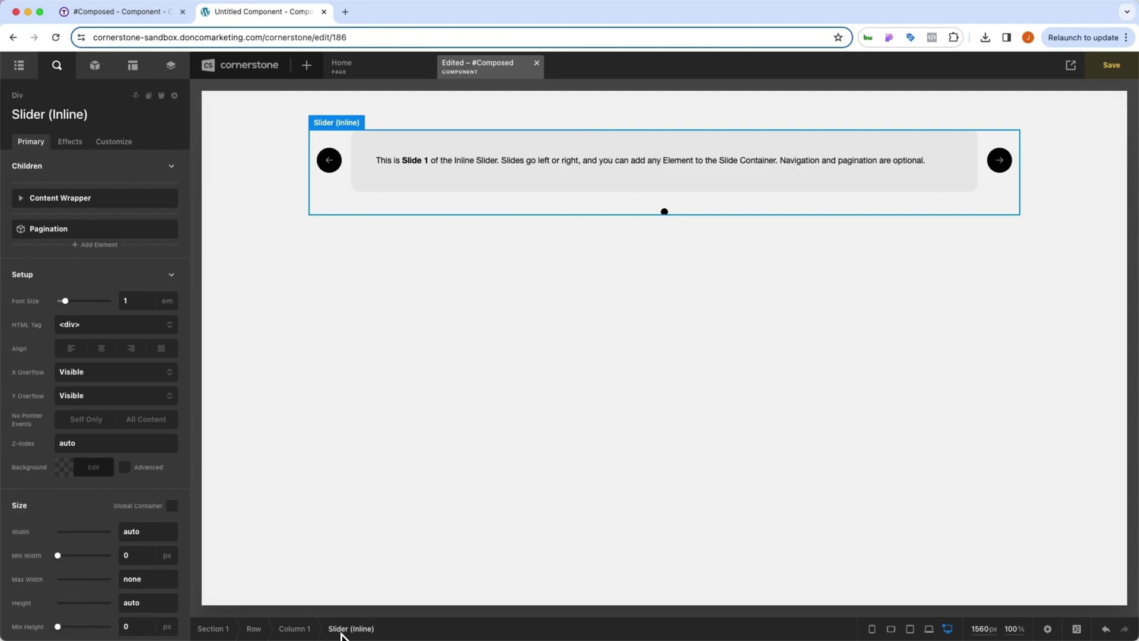
# Open the slider's Edit Parameters editor and begin a 'SliderItems' JSON object.
pyautogui.click(173, 96)
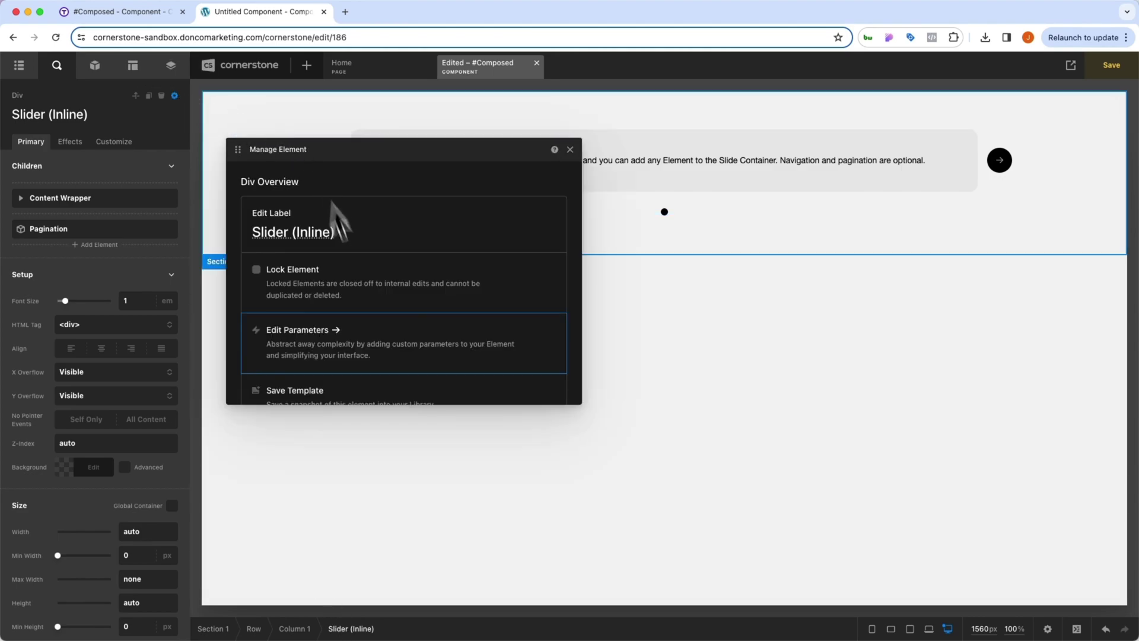
pyautogui.click(326, 351)
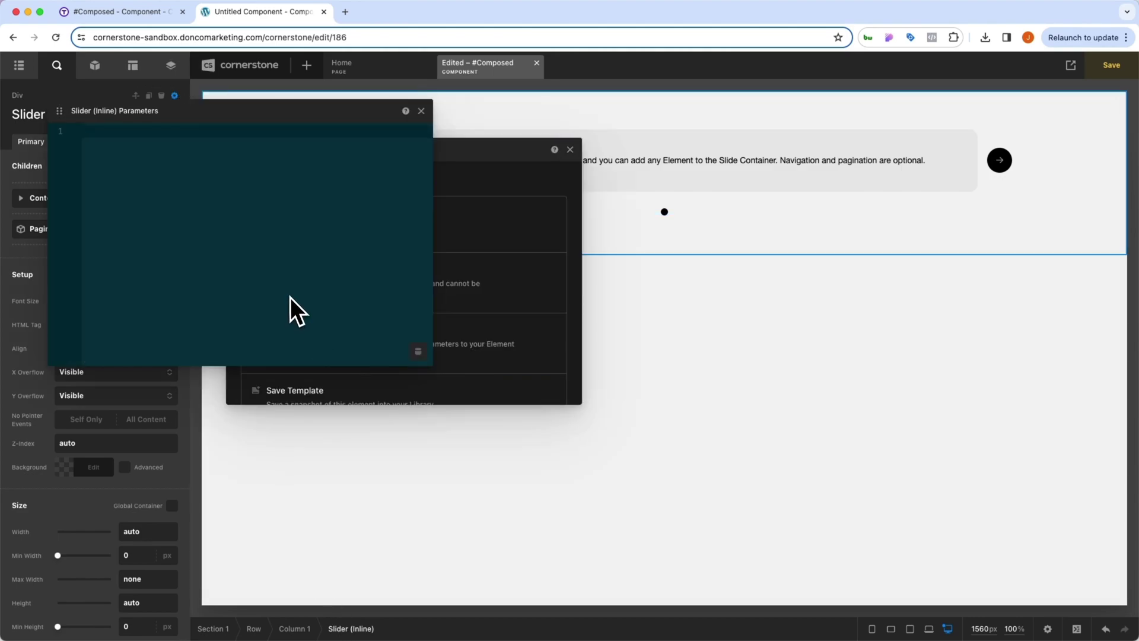
pyautogui.write('{')
pyautogui.press('Return')
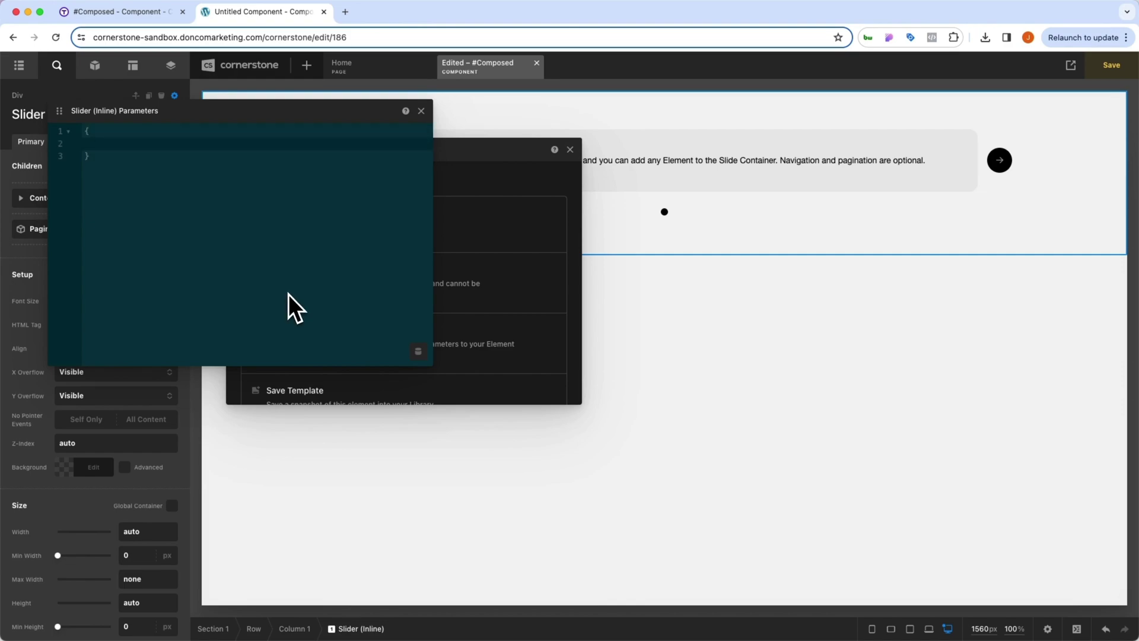
pyautogui.moveTo(190, 111); pyautogui.dragTo(356, 125)
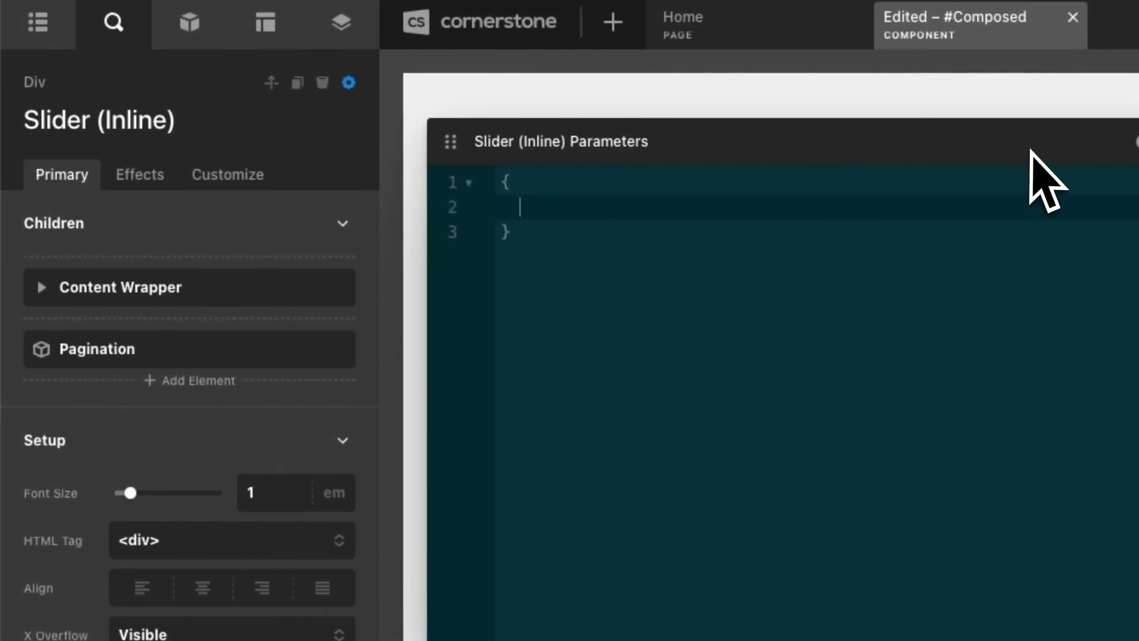
pyautogui.write('"SliderItems')
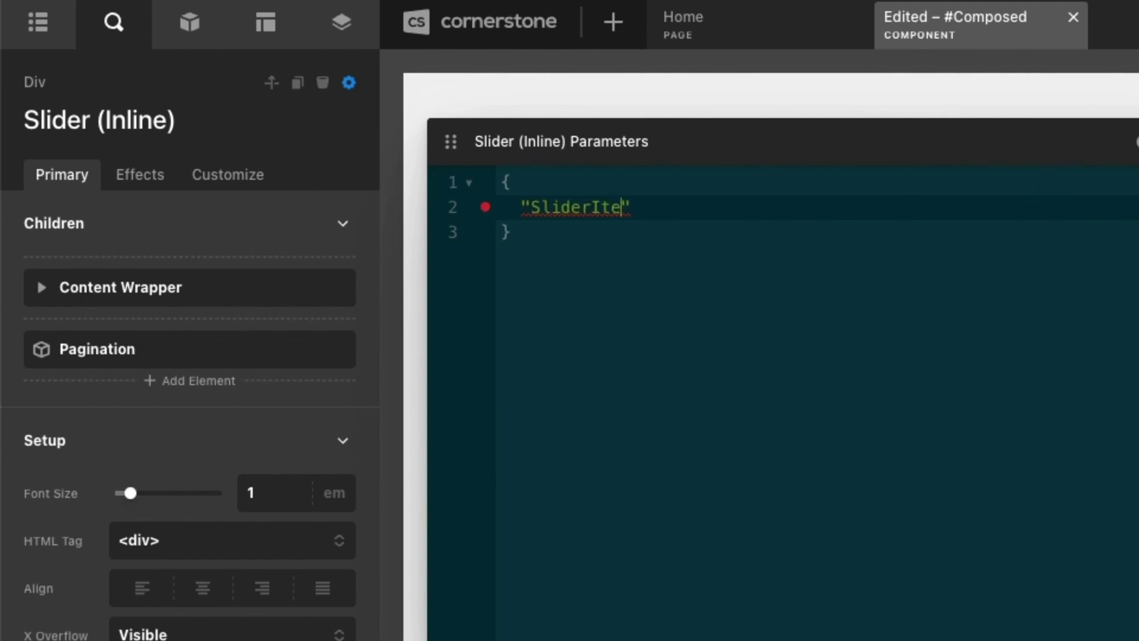
pyautogui.write('" : {')
pyautogui.press('Return')
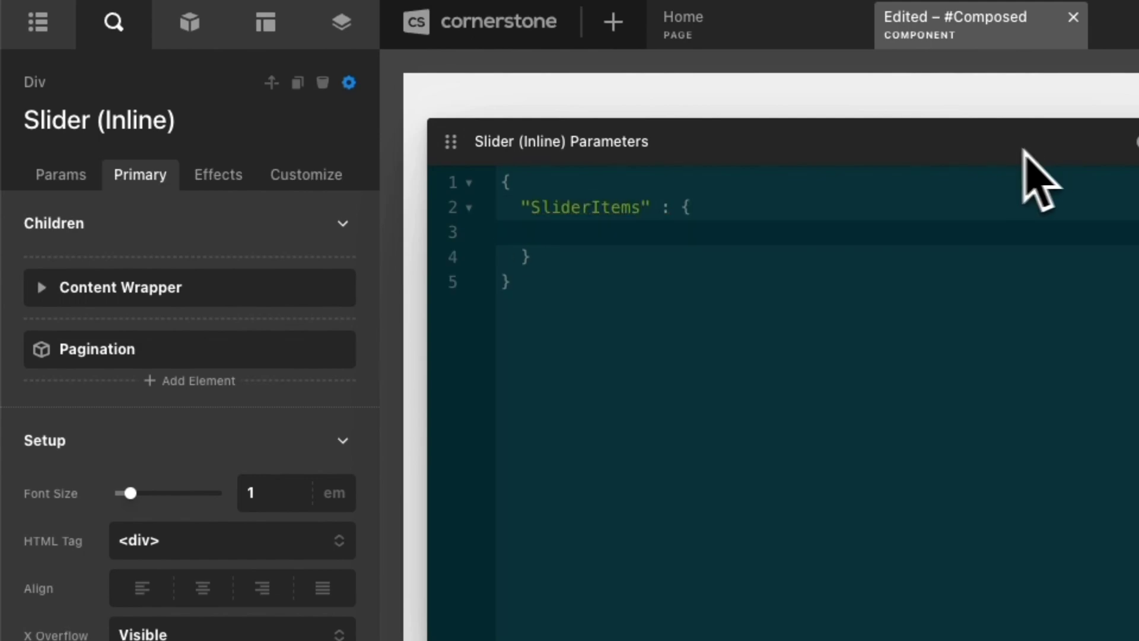
# Make SliderItems a group[] type labelled 'Slides'.
pyautogui.click(77, 178)
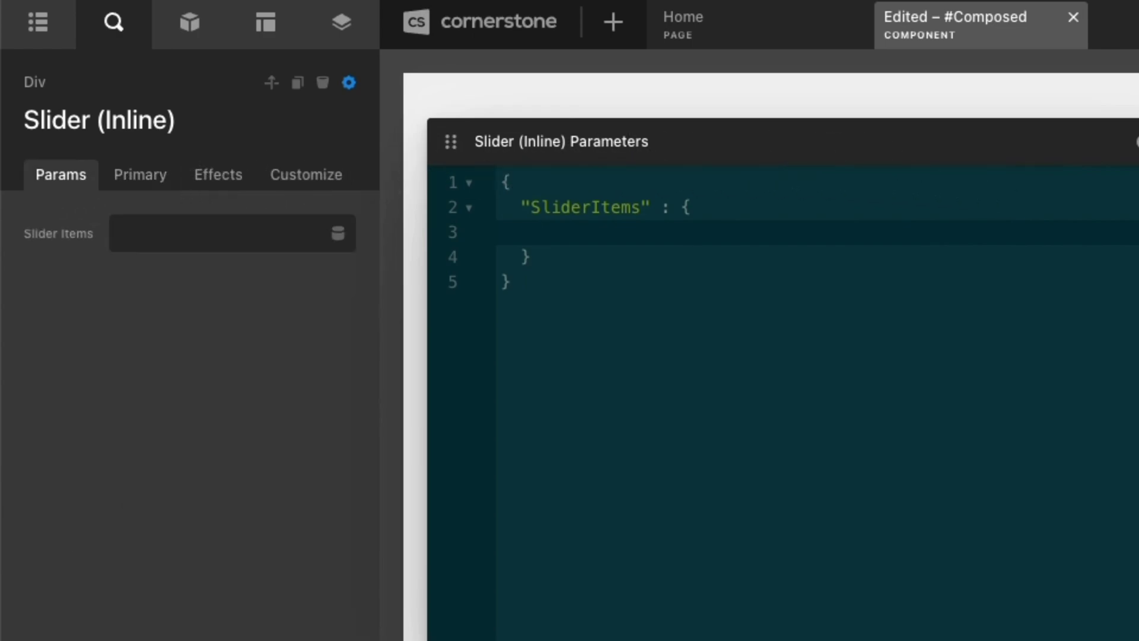
pyautogui.click(562, 238)
pyautogui.write('"')
pyautogui.write('type')
pyautogui.write('"')
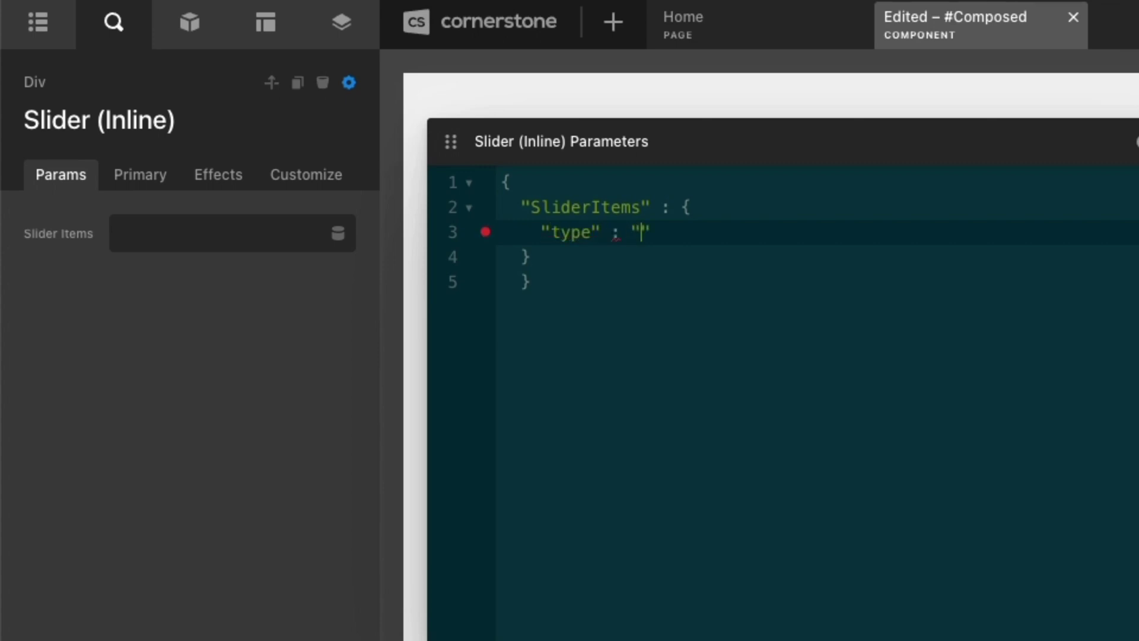
pyautogui.write(' : "group[]",')
pyautogui.press('Return')
pyautogui.write('"label"')
pyautogui.write(' : "Slide')
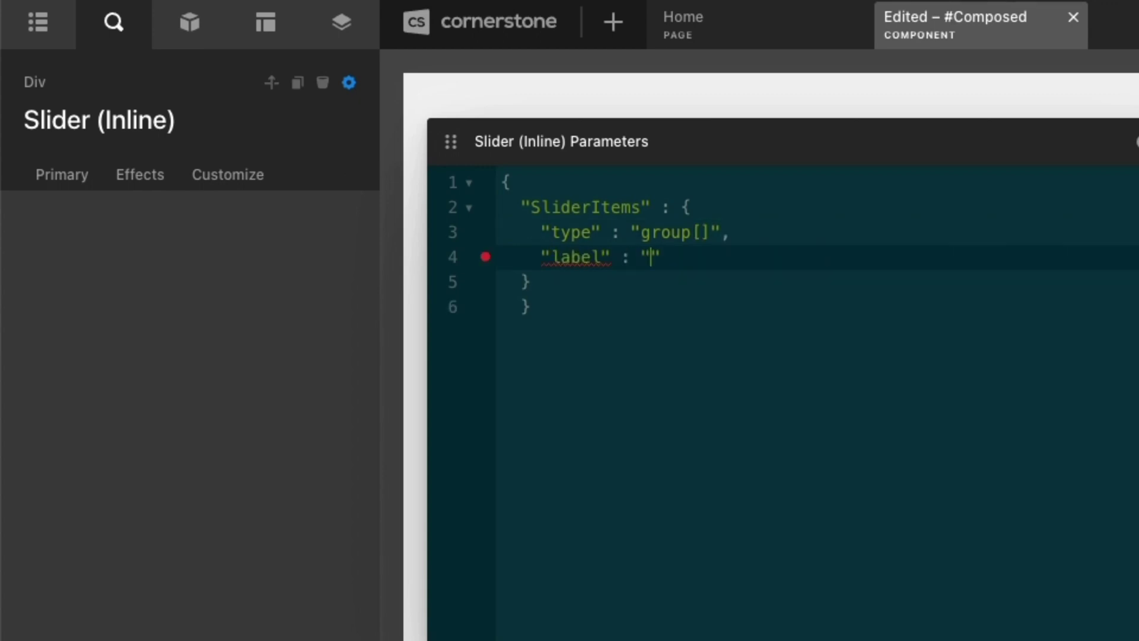
pyautogui.write('s",')
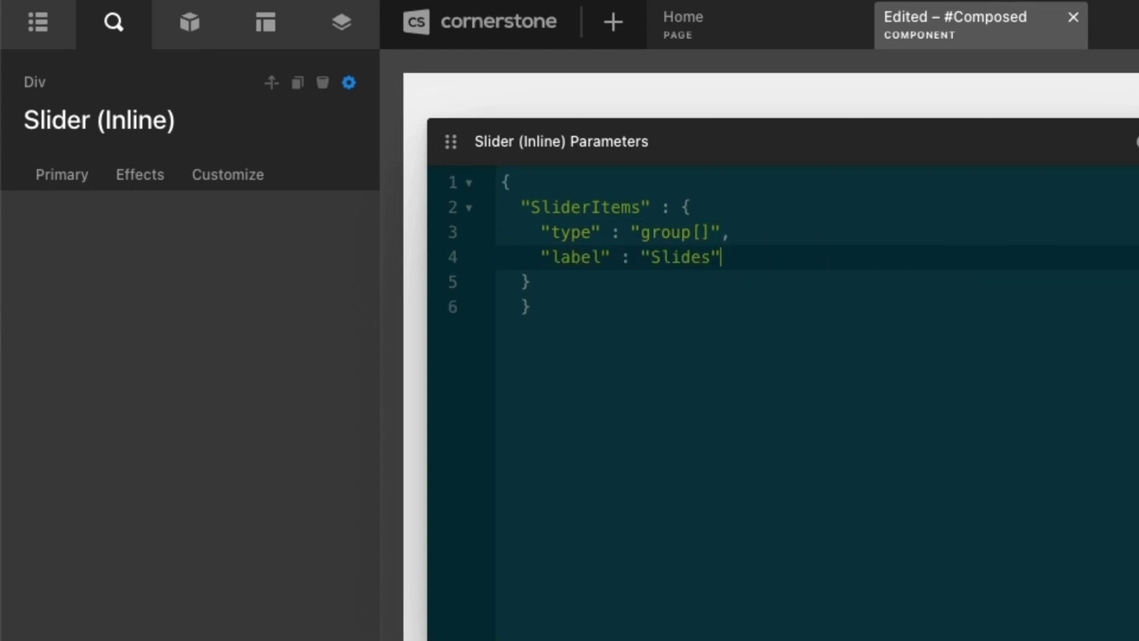
pyautogui.press('Return')
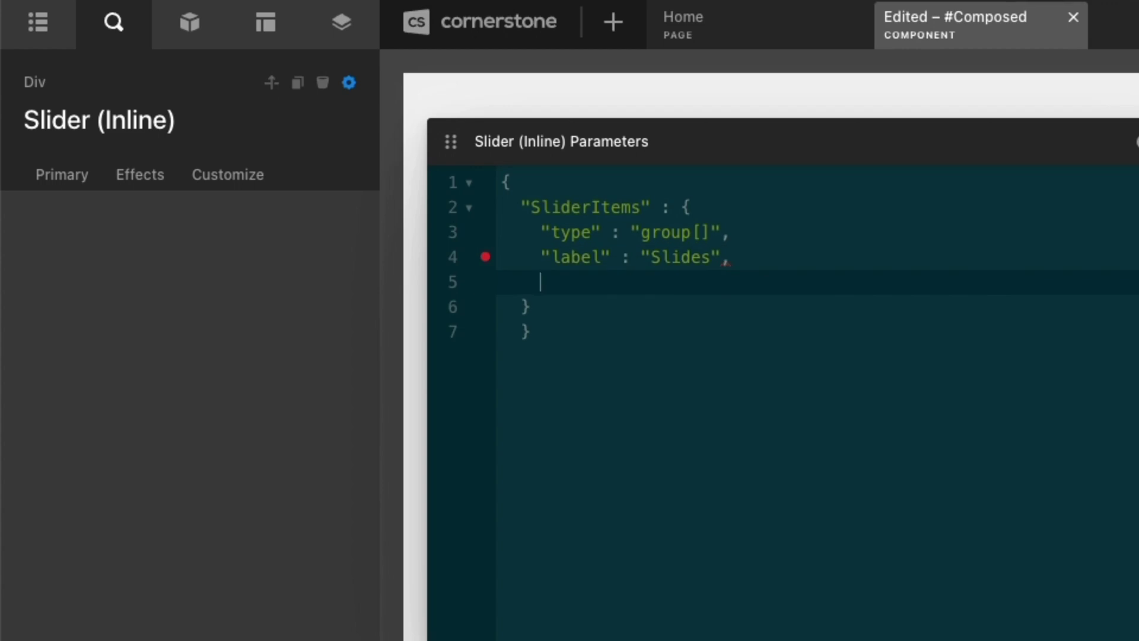
# Add a params block with a 'Quote' textarea field labelled 'Quote'.
pyautogui.write('"params"')
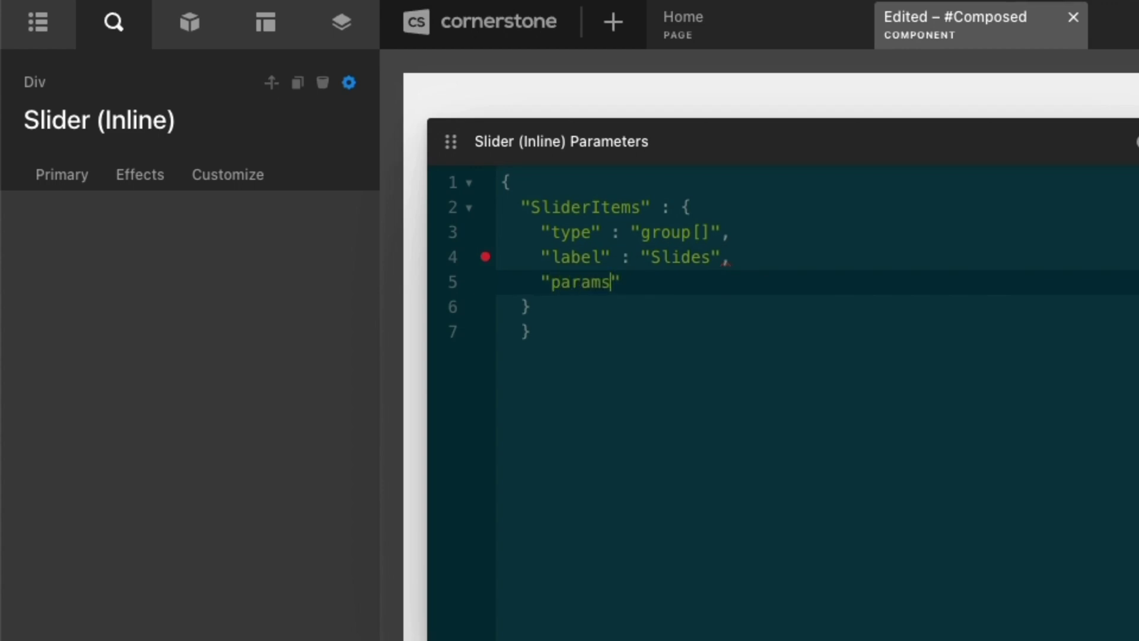
pyautogui.write(' : {')
pyautogui.press('Return')
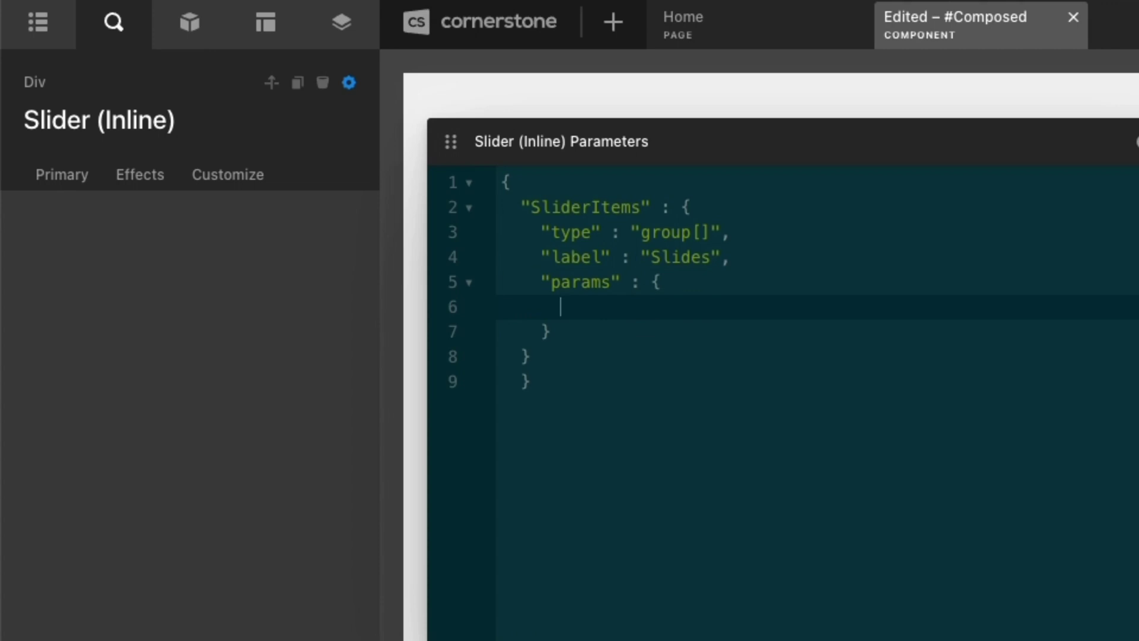
pyautogui.write('"Quote"')
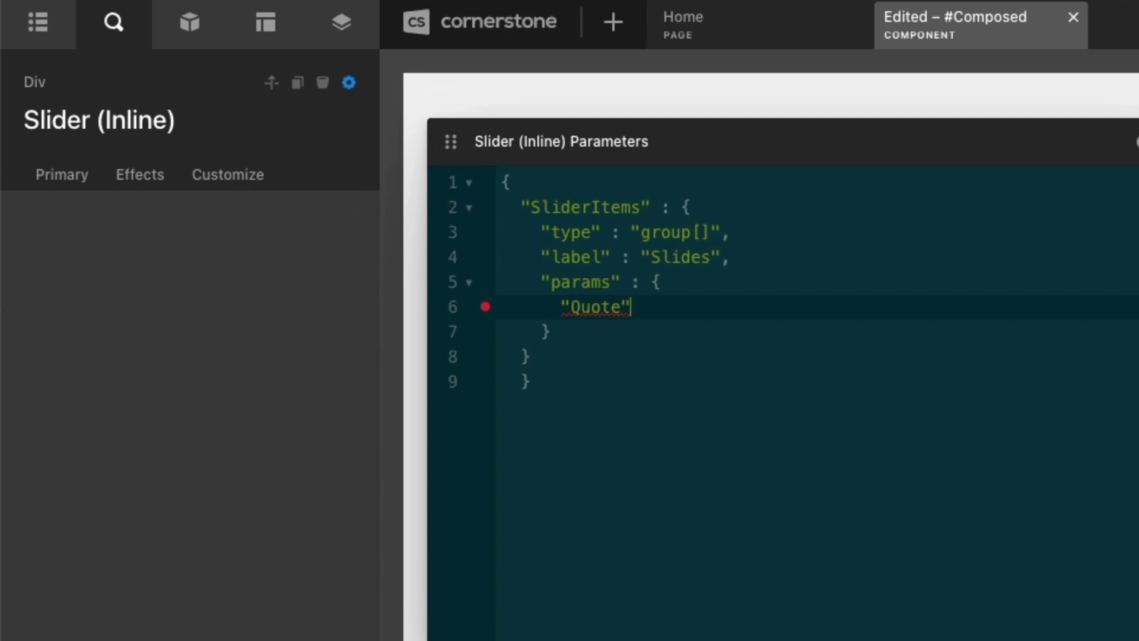
pyautogui.write(' : {')
pyautogui.press('Return')
pyautogui.write('"type" :')
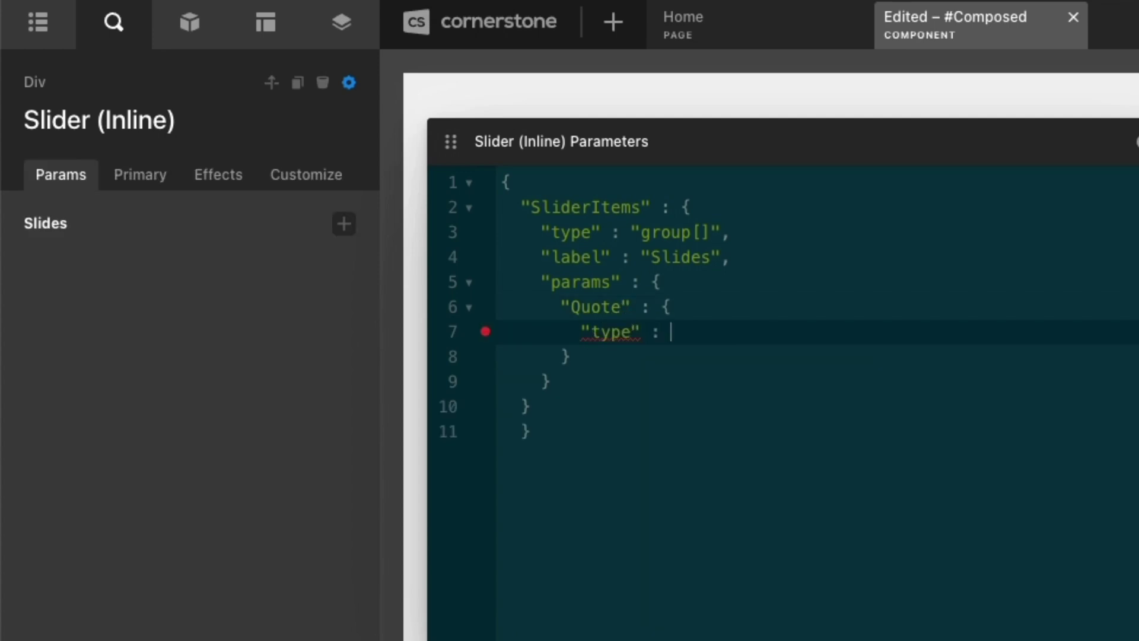
pyautogui.write(' "textarea"')
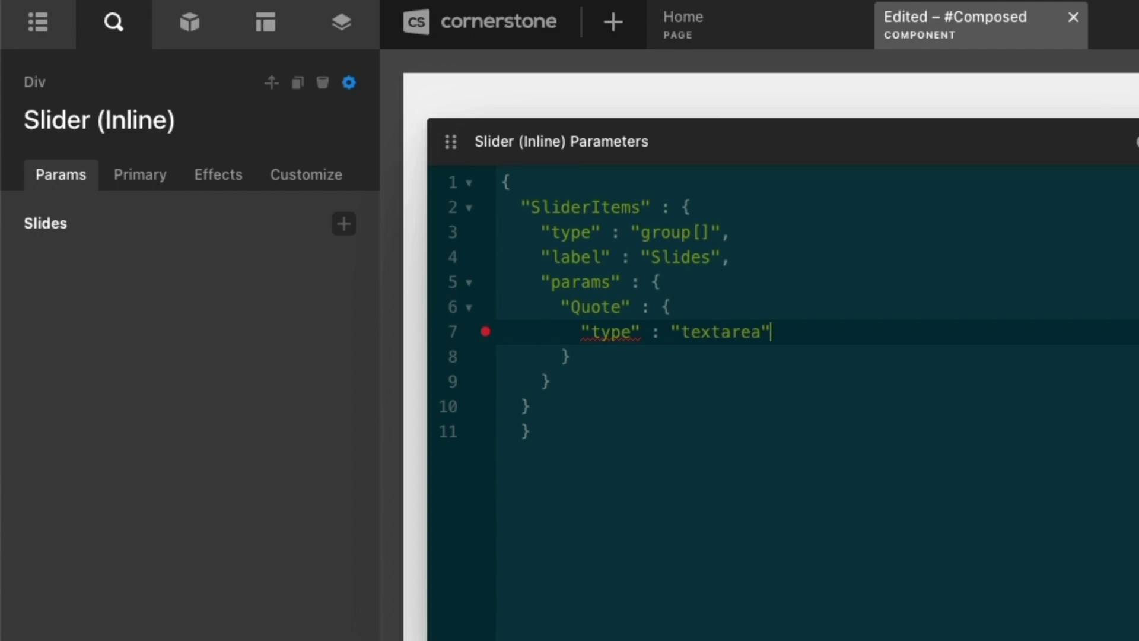
pyautogui.write(',')
pyautogui.press('Return')
pyautogui.write('"label"')
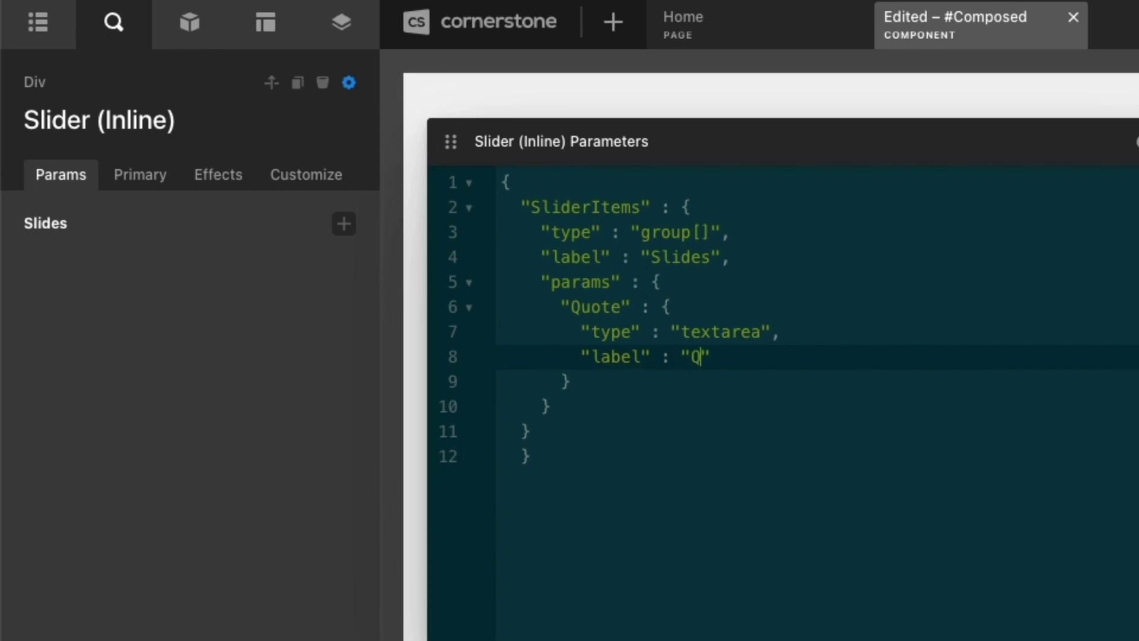
pyautogui.write(' : "Quote')
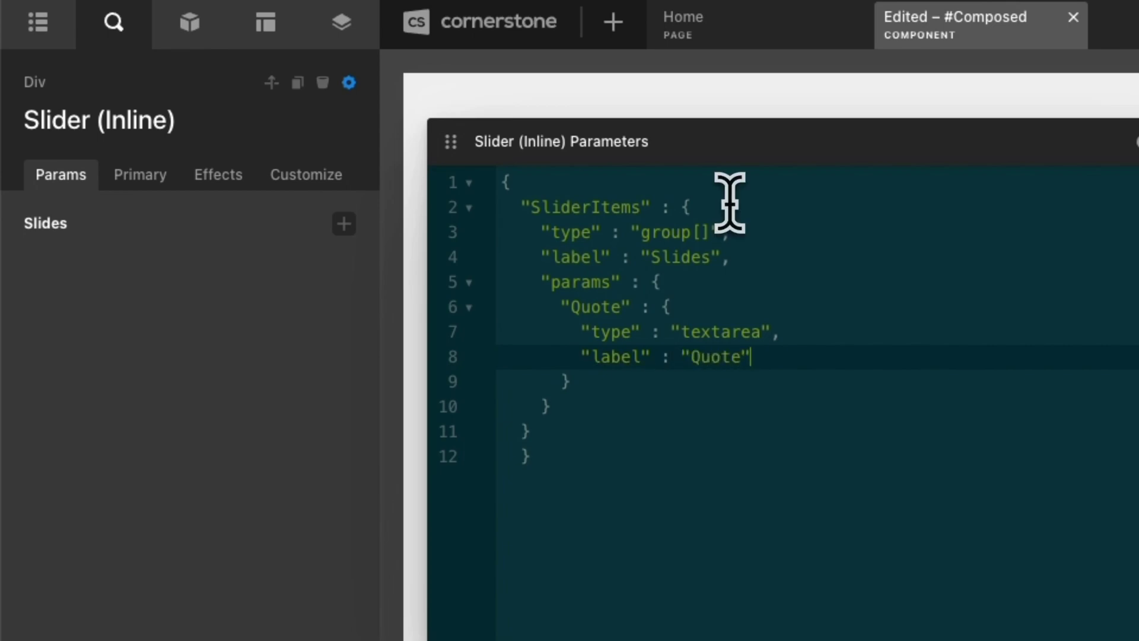
# Give the Quote field the placeholder 'Add your content here for the quote.'.
pyautogui.click(344, 225)
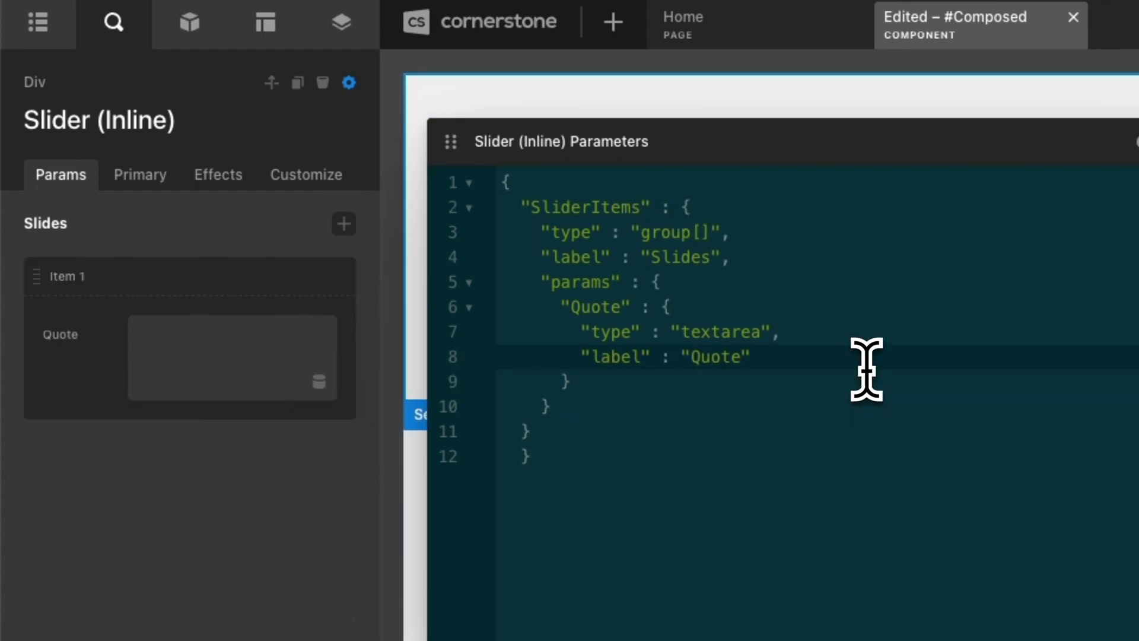
pyautogui.press('Return')
pyautogui.write('"')
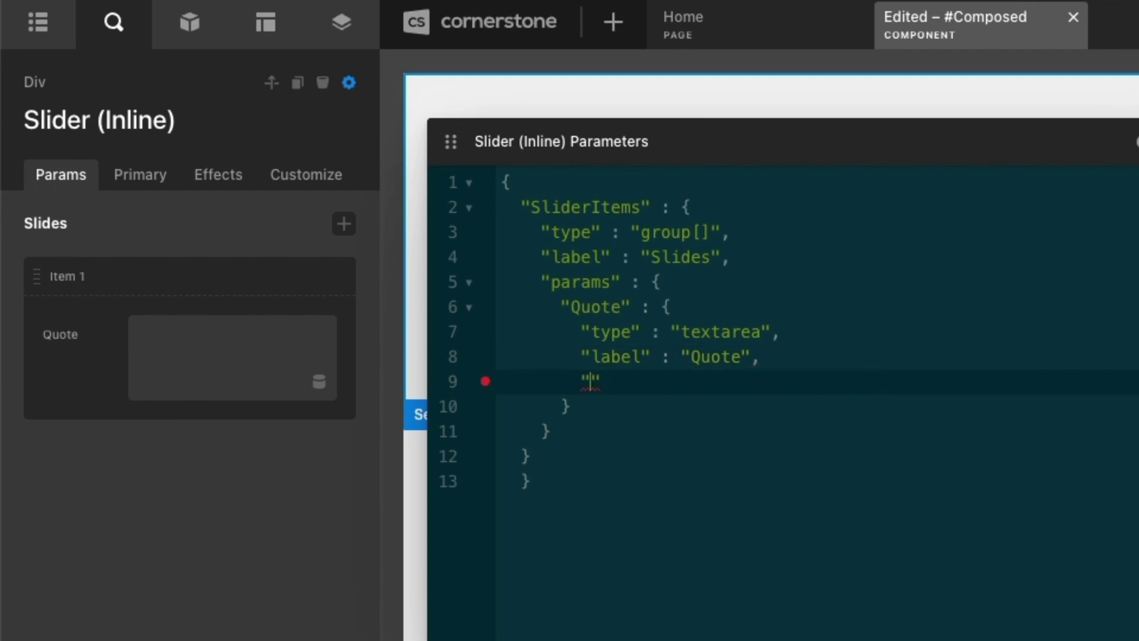
pyautogui.write('placeholder"')
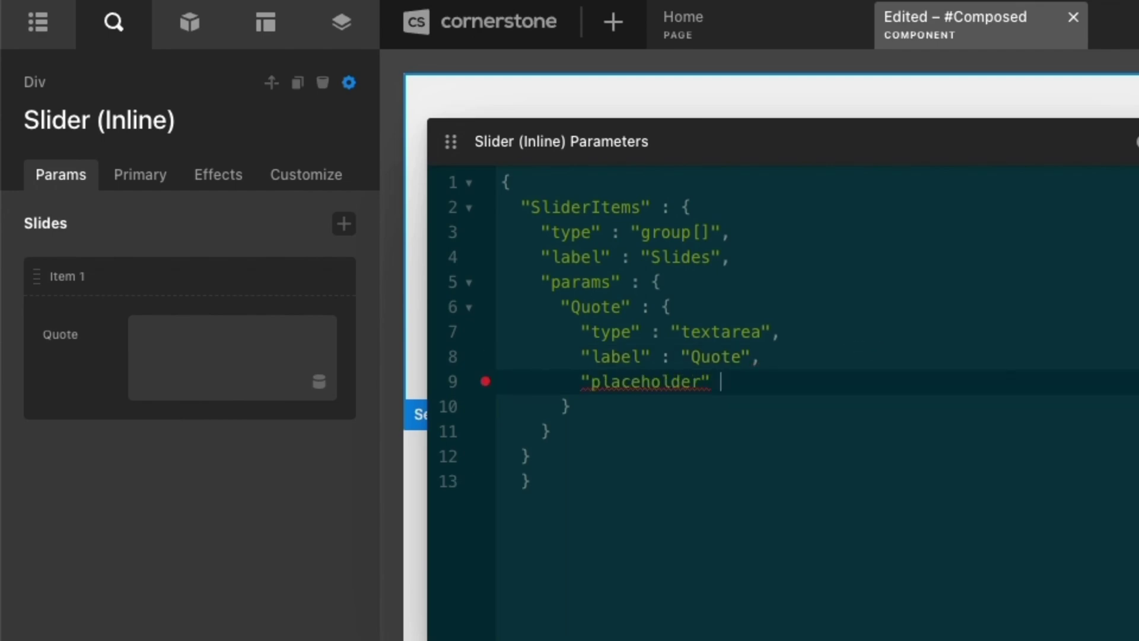
pyautogui.write(' : "Add you')
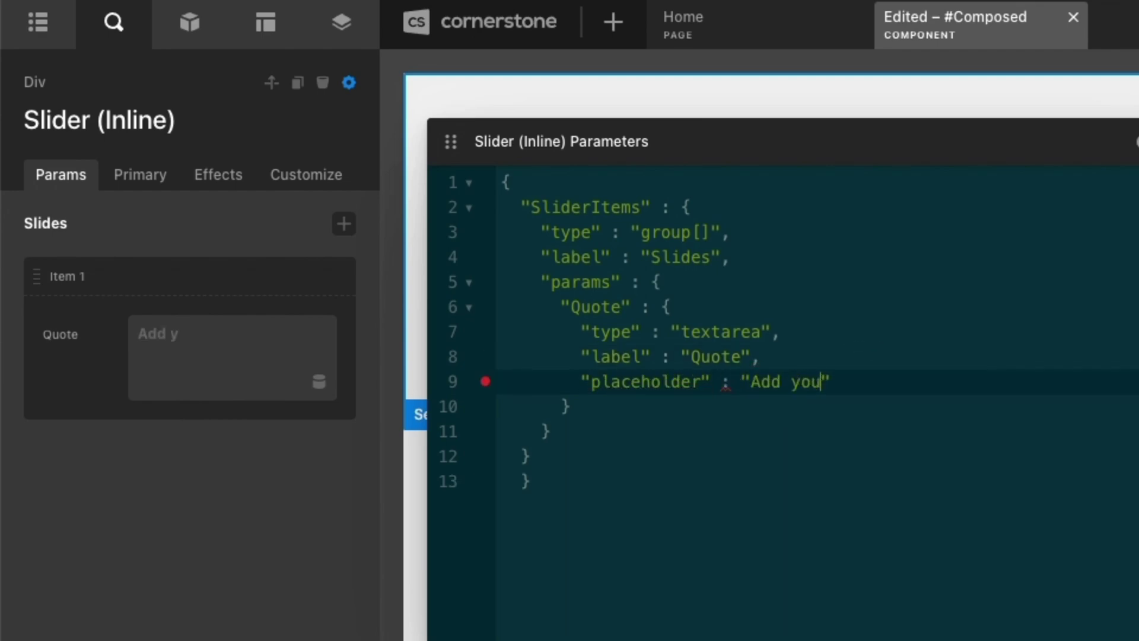
pyautogui.write('r content here')
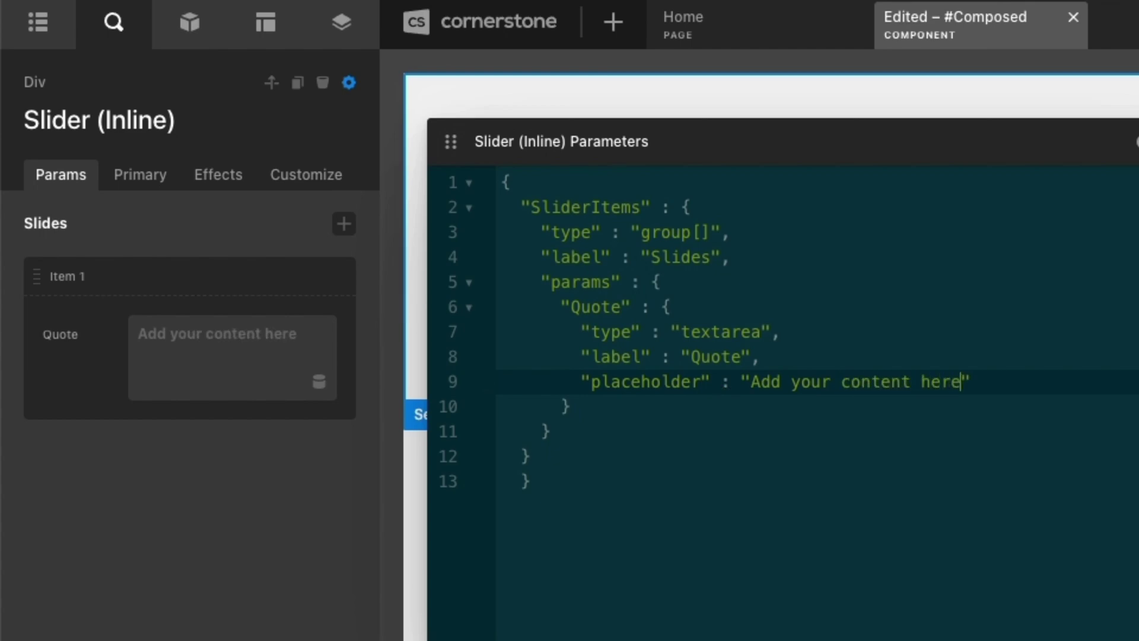
pyautogui.write(' for the ')
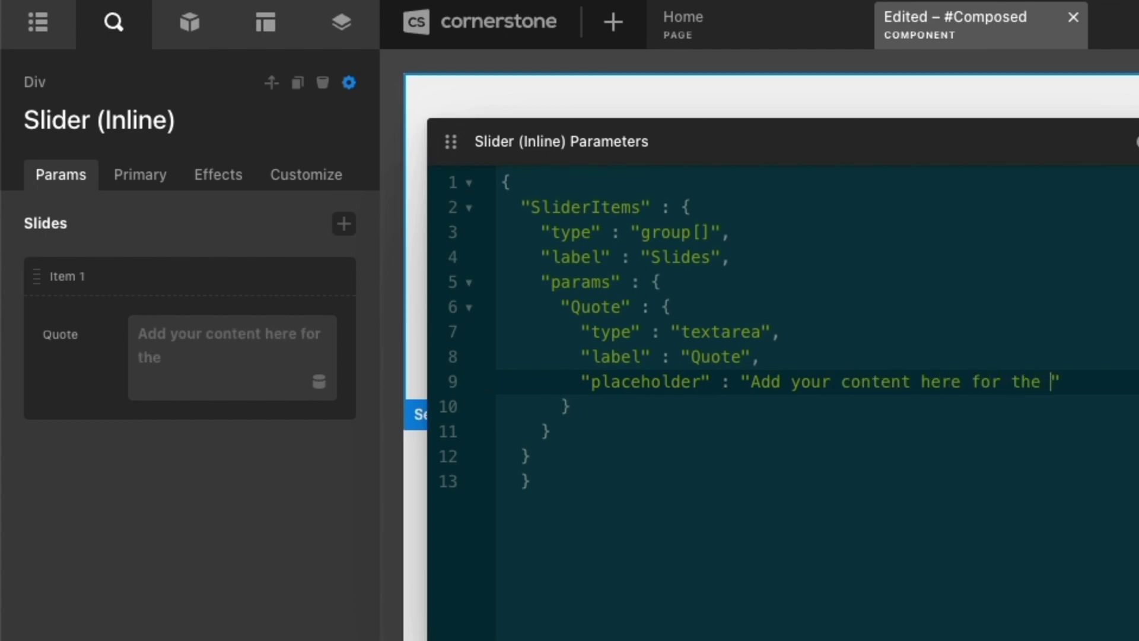
pyautogui.write('quote.')
pyautogui.doubleClick(646, 381)
pyautogui.write('initial')
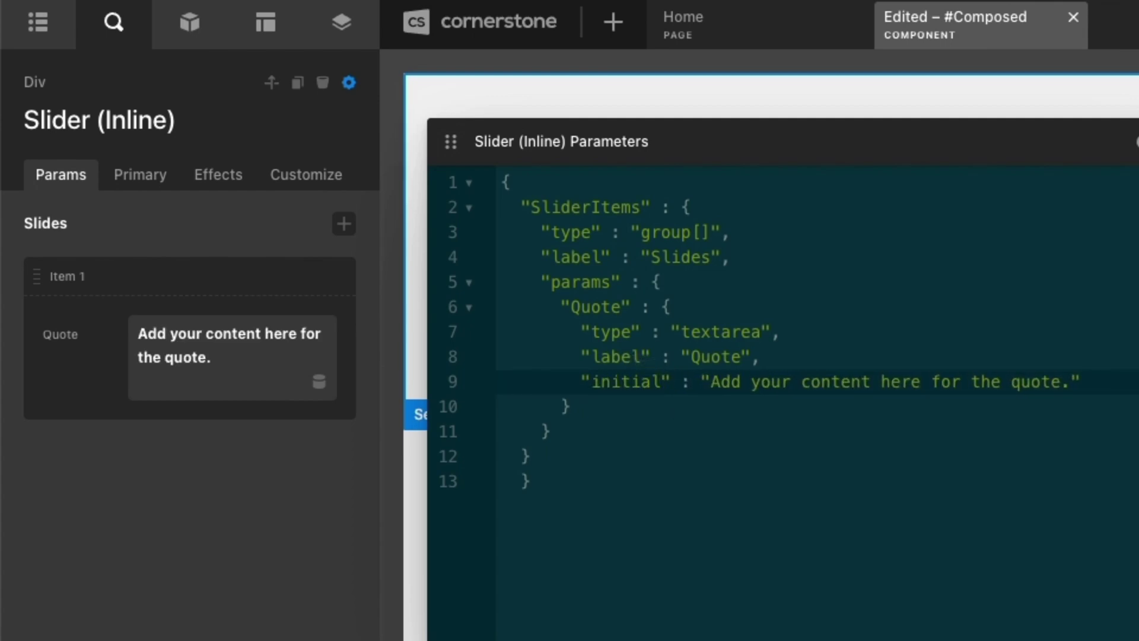
pyautogui.doubleClick(636, 386)
pyautogui.write('placeholder')
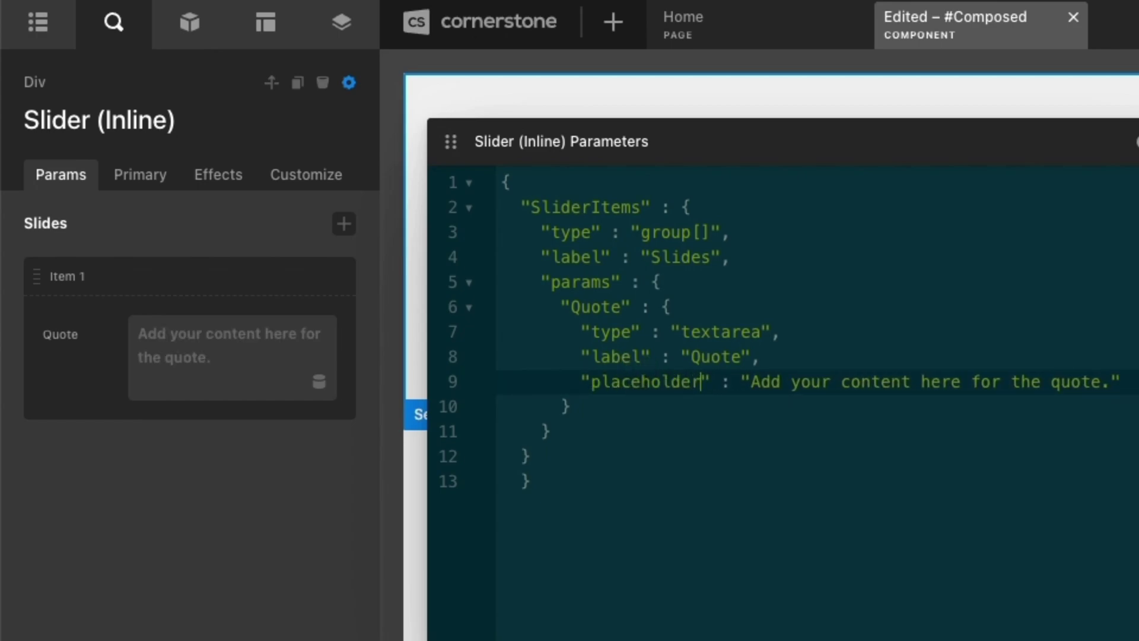
# Add a 'Citation' parameter object of type text after the Quote block.
pyautogui.click(579, 405)
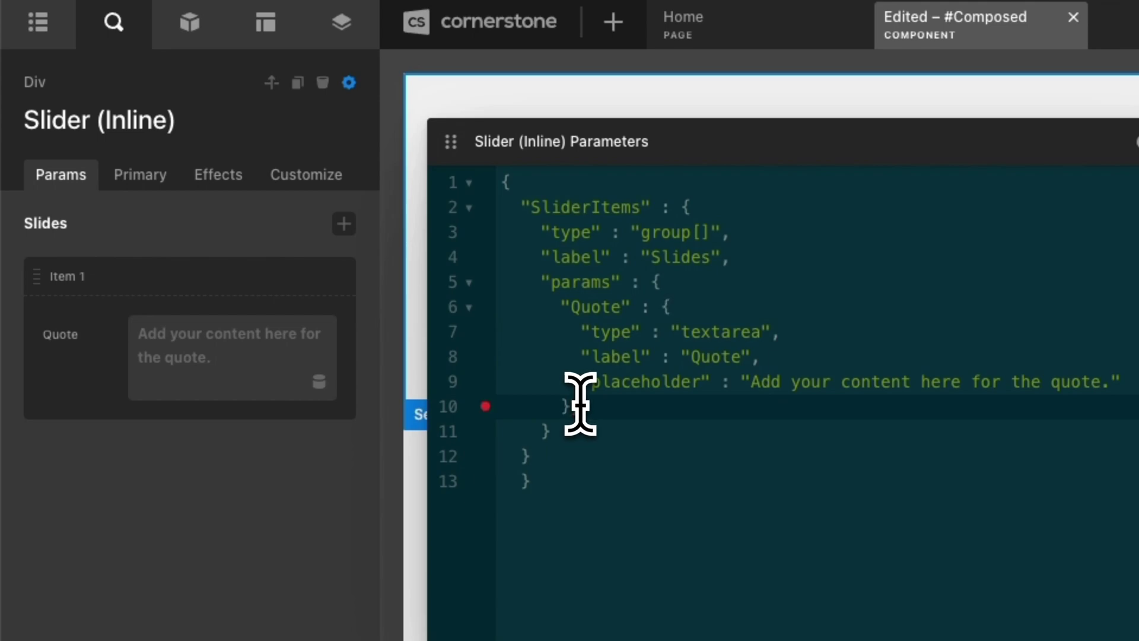
pyautogui.write(',')
pyautogui.press('Return')
pyautogui.write('"Citation" : {')
pyautogui.press('Return')
pyautogui.write('"type" : "text')
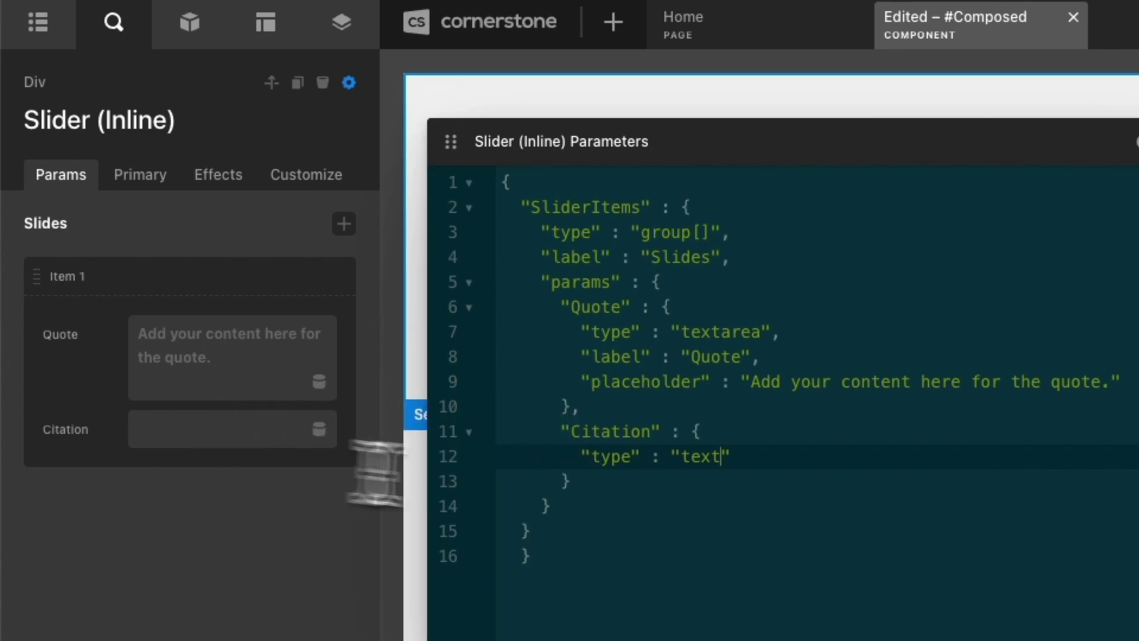
# Label the Citation field 'Citation' with placeholder 'Name'.
pyautogui.click(729, 472)
pyautogui.click(745, 460)
pyautogui.write(',')
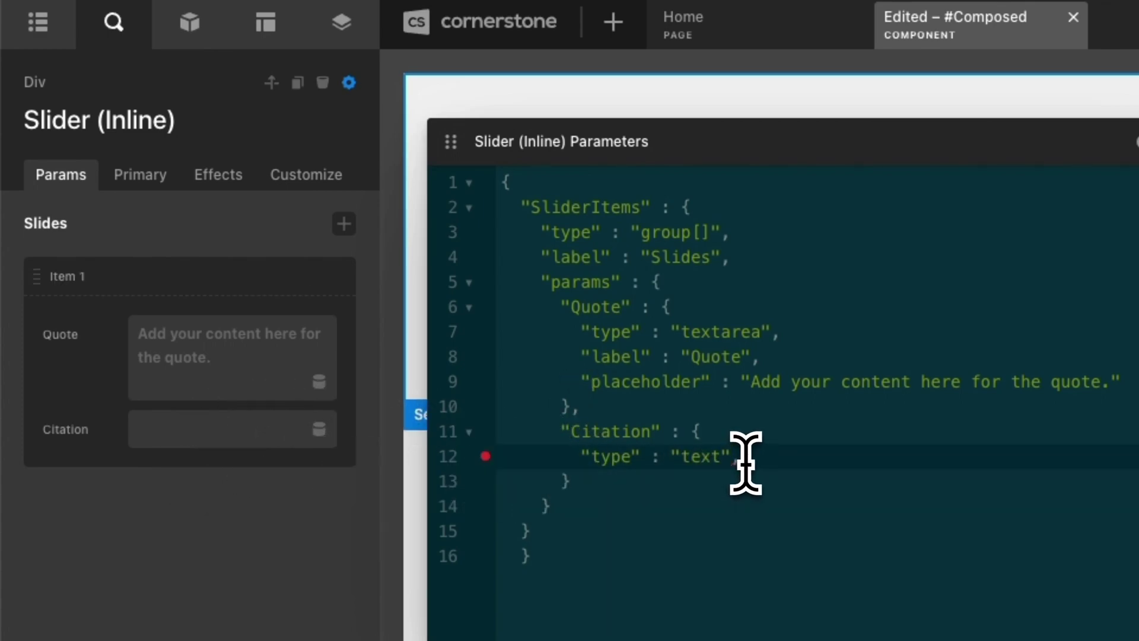
pyautogui.press('Return')
pyautogui.write('"label')
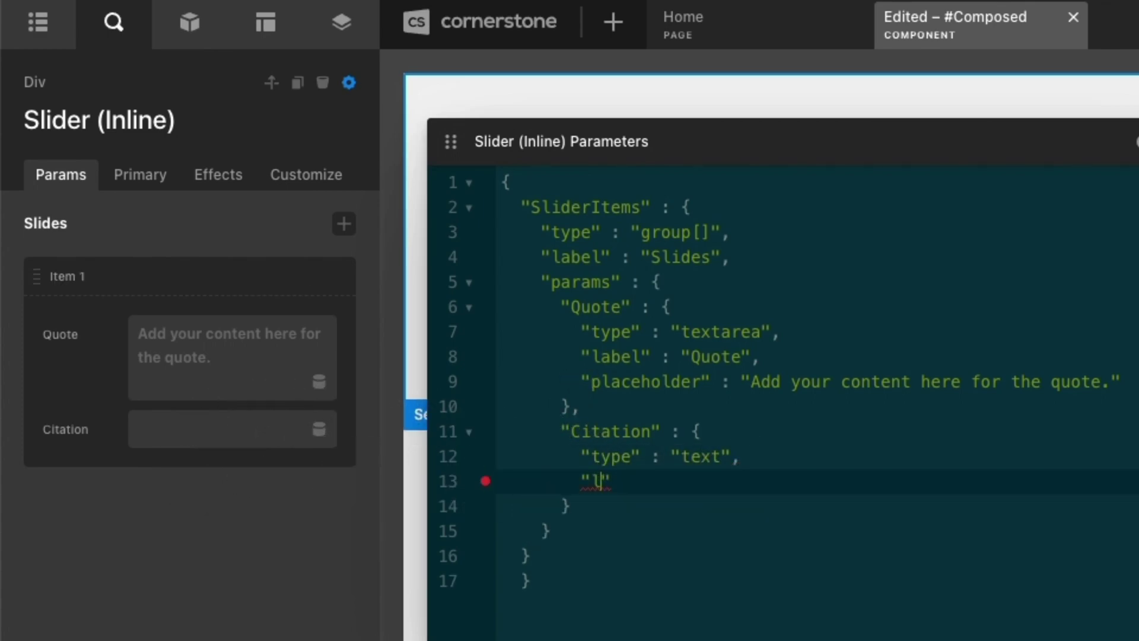
pyautogui.write('" : "Citation",')
pyautogui.press('Return')
pyautogui.write('"placeholder" : "Name')
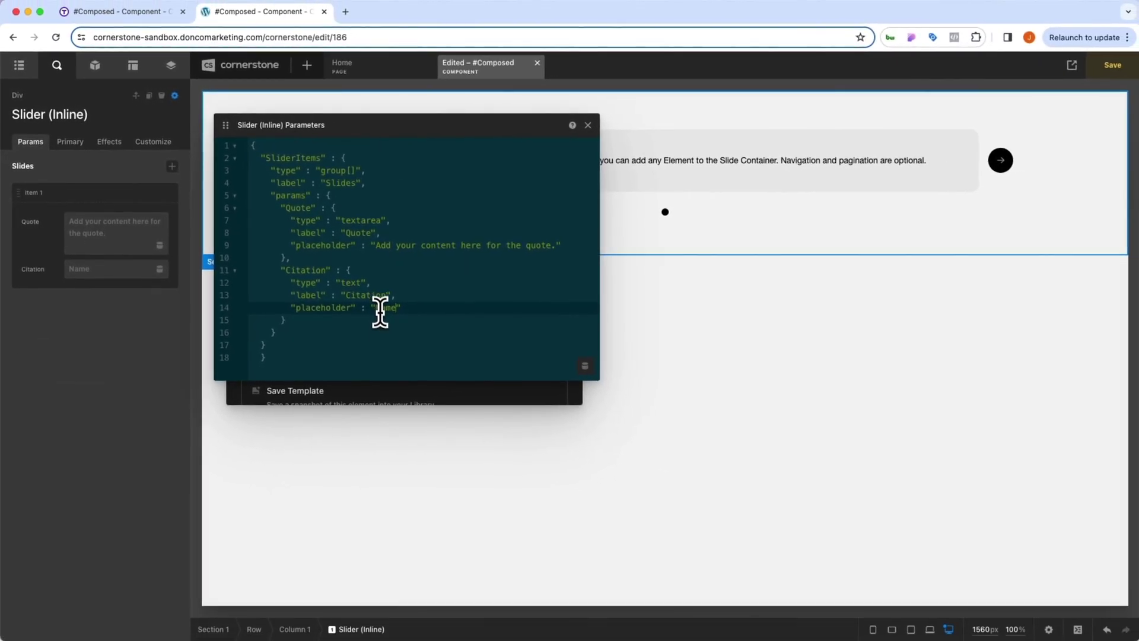
# Fill item 1 with the quote 'This is a quote of epic proportions.' and a citation name.
pyautogui.click(587, 125)
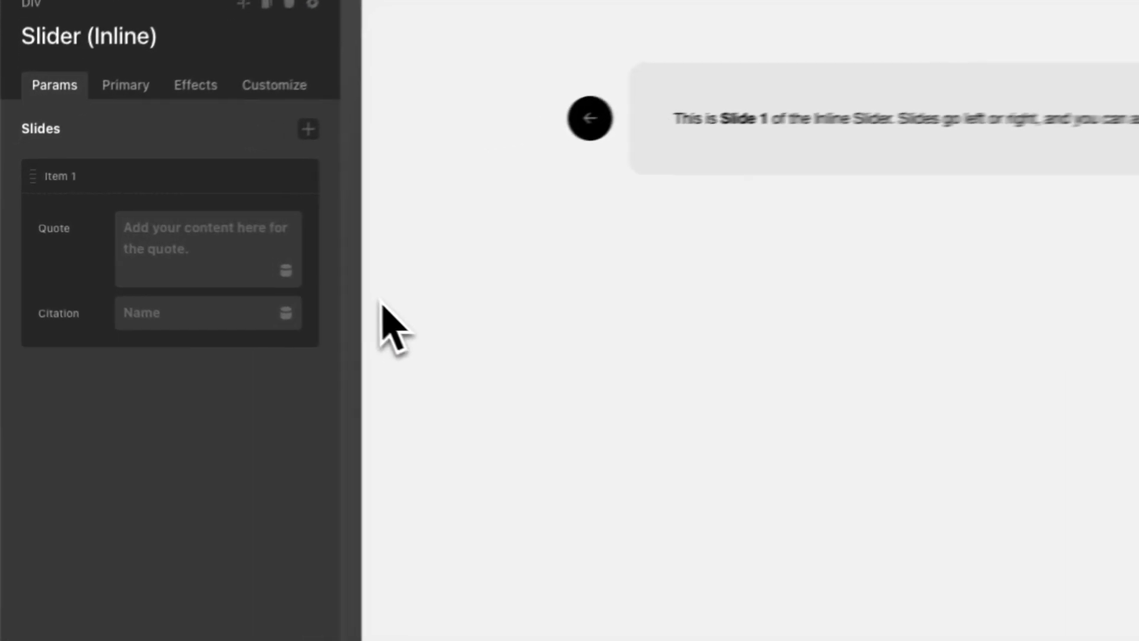
pyautogui.click(237, 284)
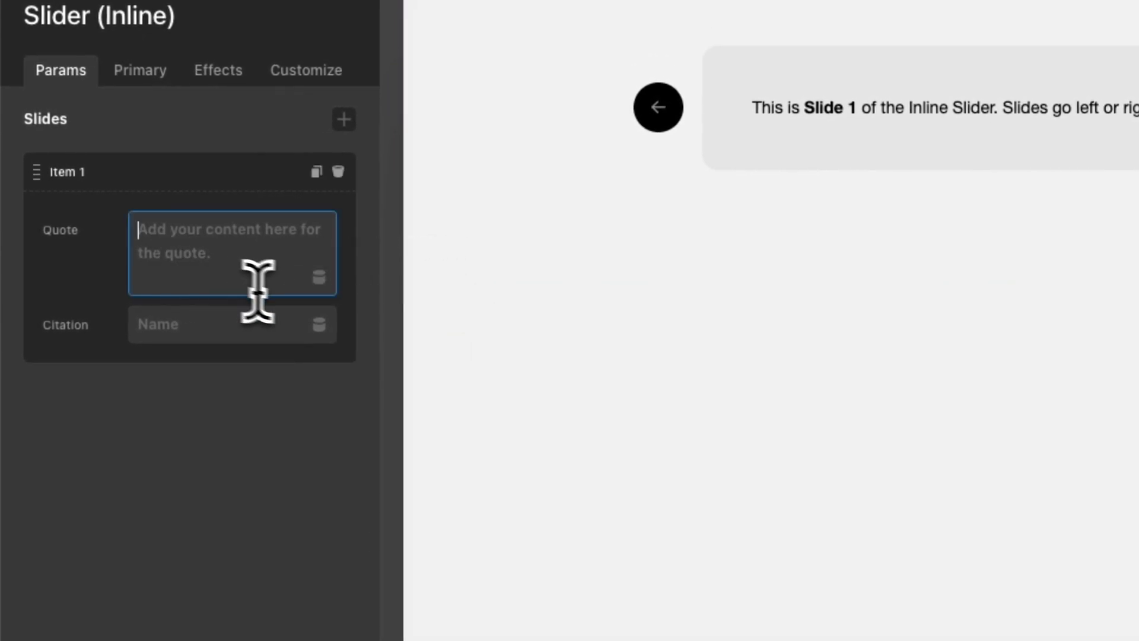
pyautogui.write('A')
pyautogui.hotkey('ctrl', 'a')
pyautogui.write('This is a ')
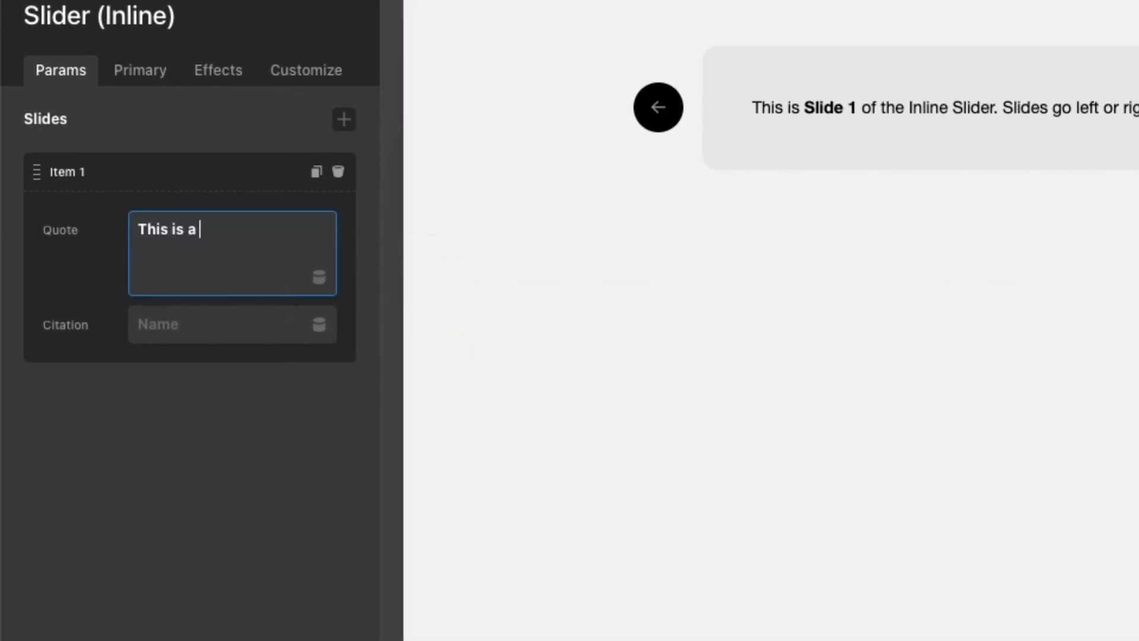
pyautogui.write('quote of epic pro')
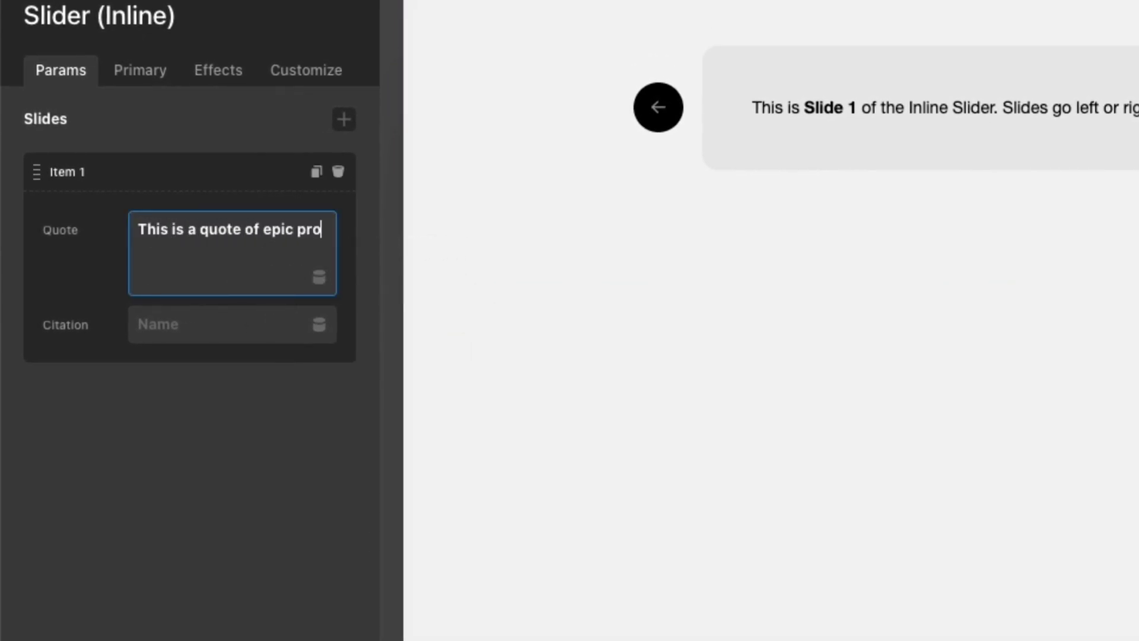
pyautogui.write('portions.')
pyautogui.click(231, 324)
pyautogui.write('Billy bob')
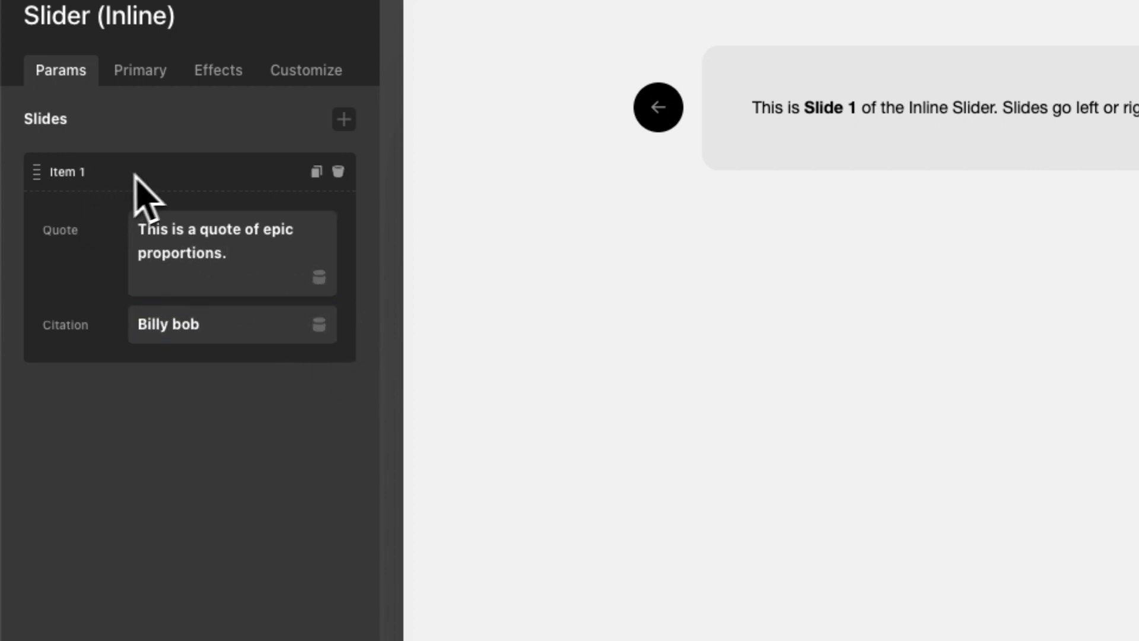
# Duplicate it as item 2 quoting 'Another quote of decent proportions' with a new name, then add item 3.
pyautogui.click(140, 175)
pyautogui.click(317, 172)
pyautogui.tripleClick(259, 330)
pyautogui.write('Another quote of decent proportions')
pyautogui.press('Tab')
pyautogui.write('Susie Sue')
pyautogui.click(316, 211)
pyautogui.hotkey('ctrl', 'v')
# Finish item 3's citation, then set Slide 1's Looper Provider to Dynamic Content.
pyautogui.write('Paulie Paul')
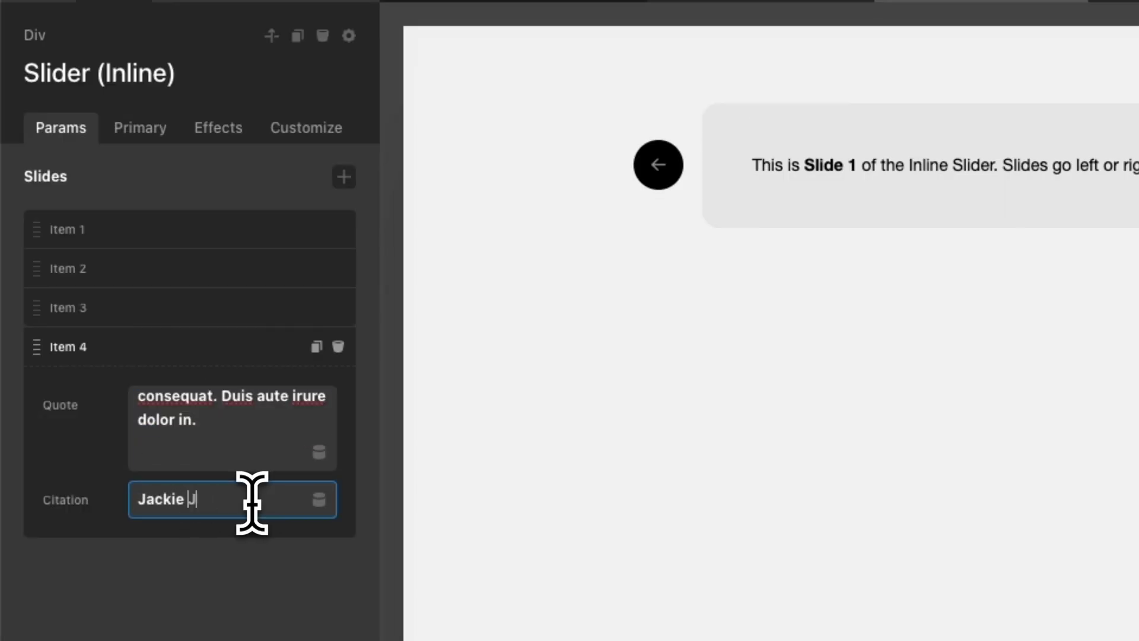
pyautogui.write('ack')
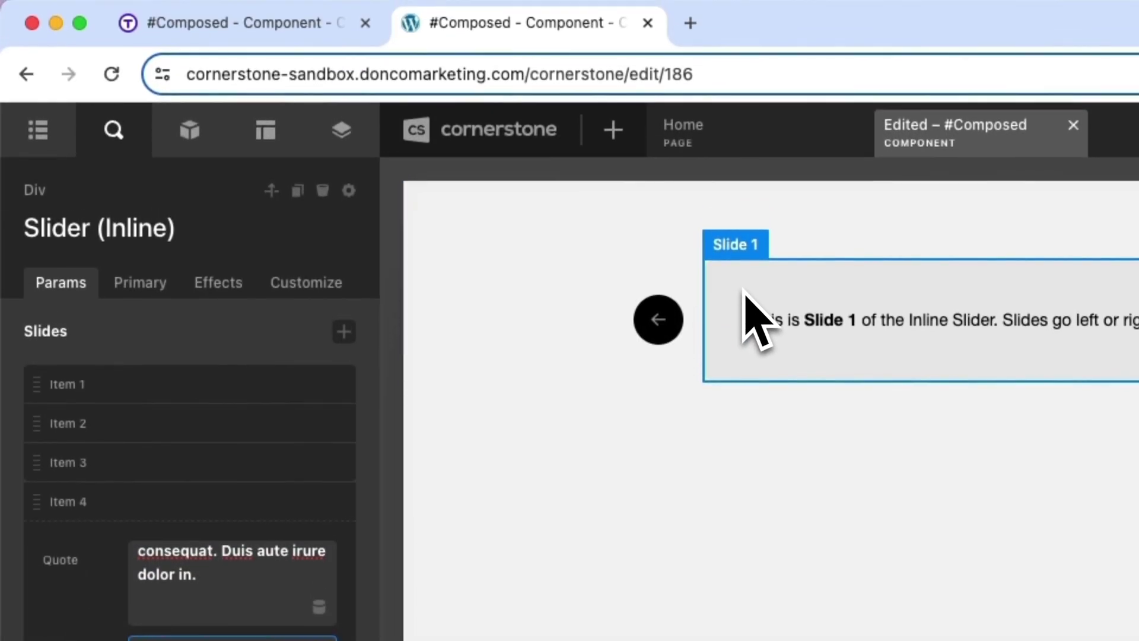
pyautogui.click(756, 314)
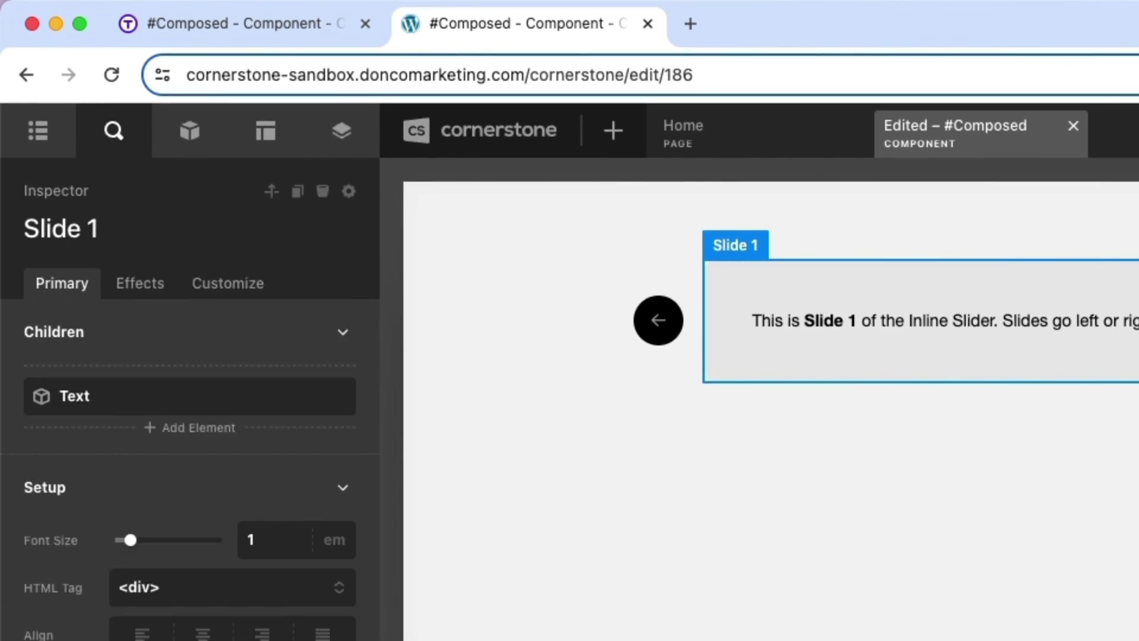
pyautogui.click(229, 284)
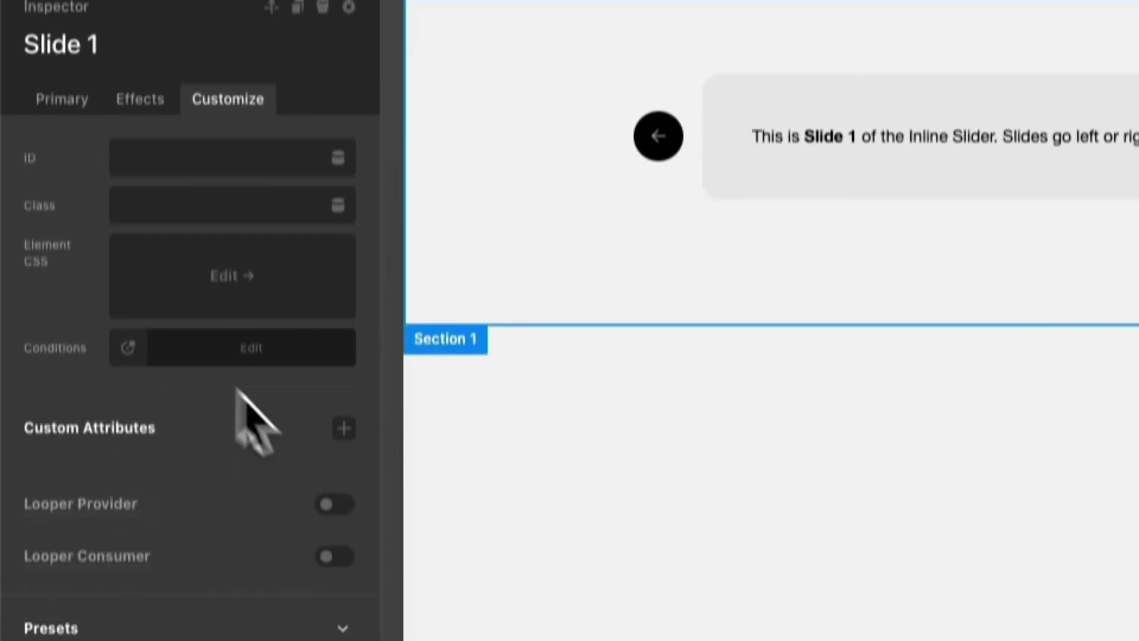
pyautogui.click(329, 465)
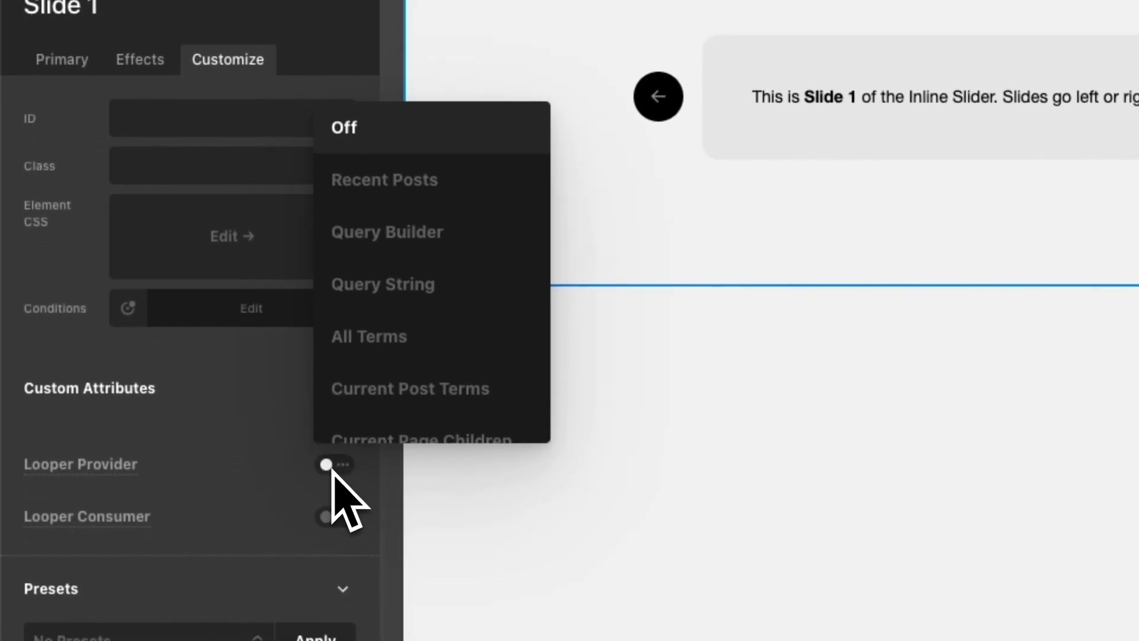
pyautogui.scroll(-3, 442, 350)
pyautogui.click(437, 344)
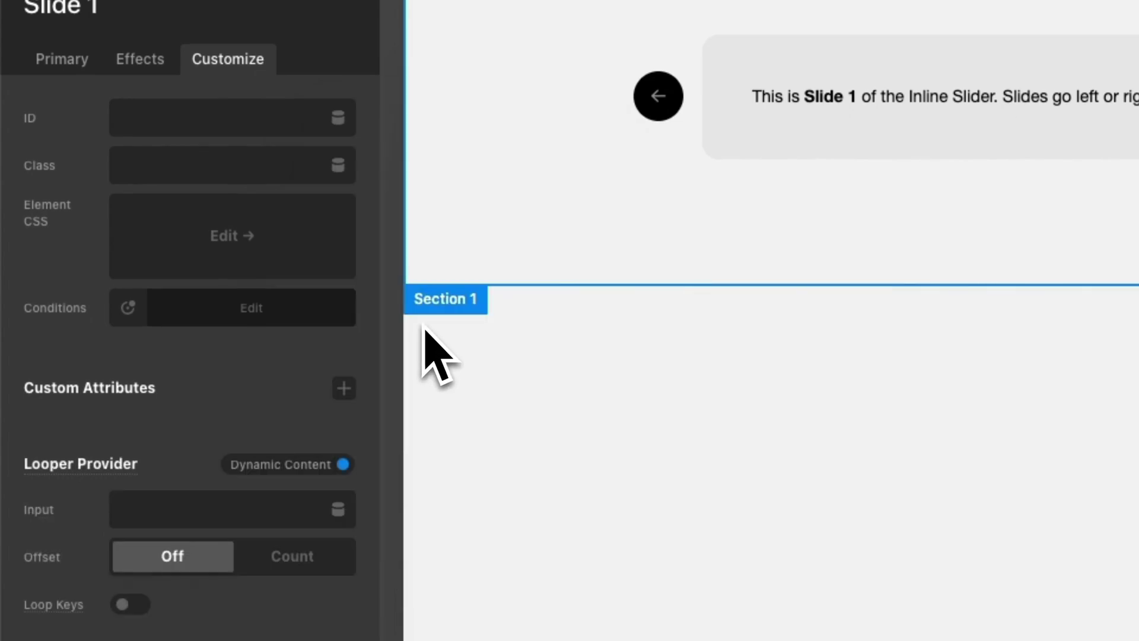
pyautogui.click(284, 511)
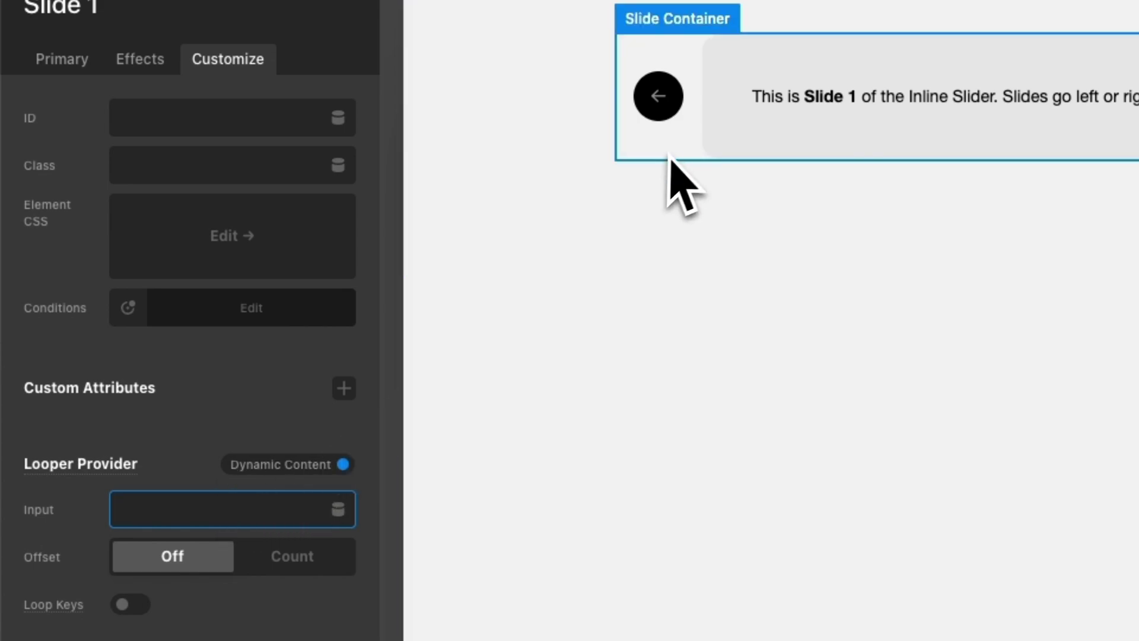
# Check the SliderItems parameter name in the slider's parameters editor.
pyautogui.click(660, 177)
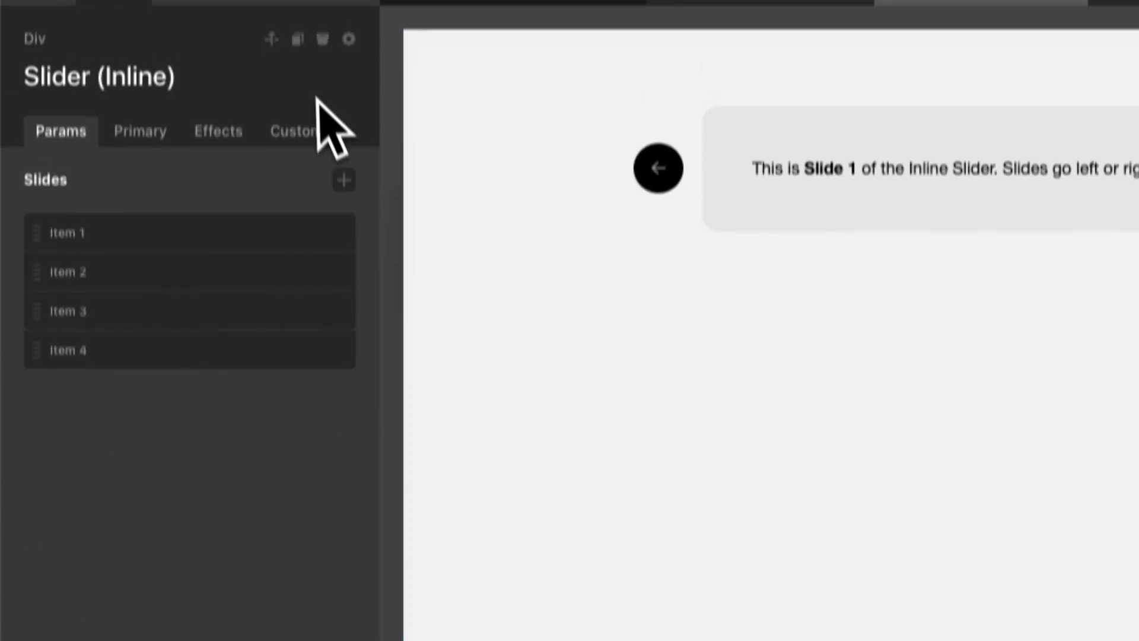
pyautogui.click(349, 83)
pyautogui.click(617, 547)
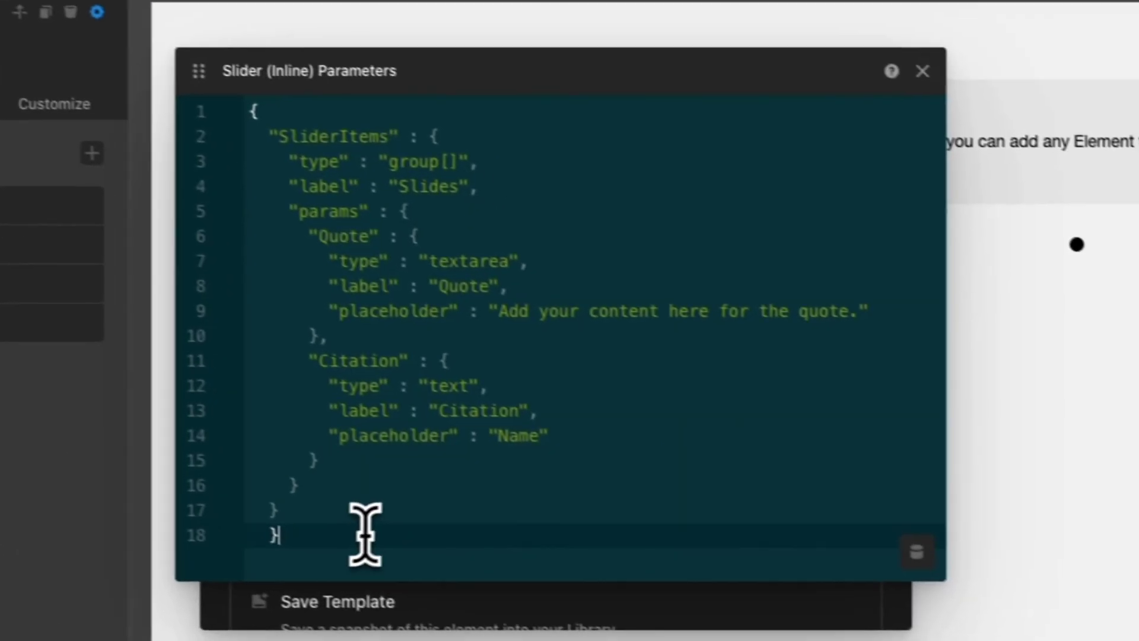
pyautogui.doubleClick(301, 127)
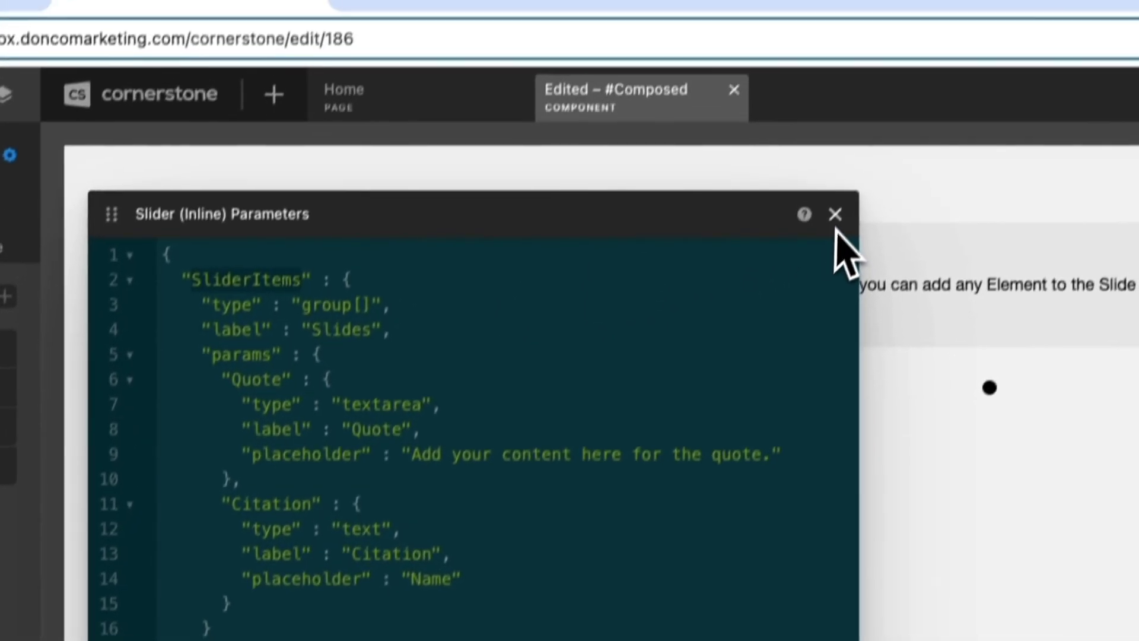
pyautogui.click(890, 61)
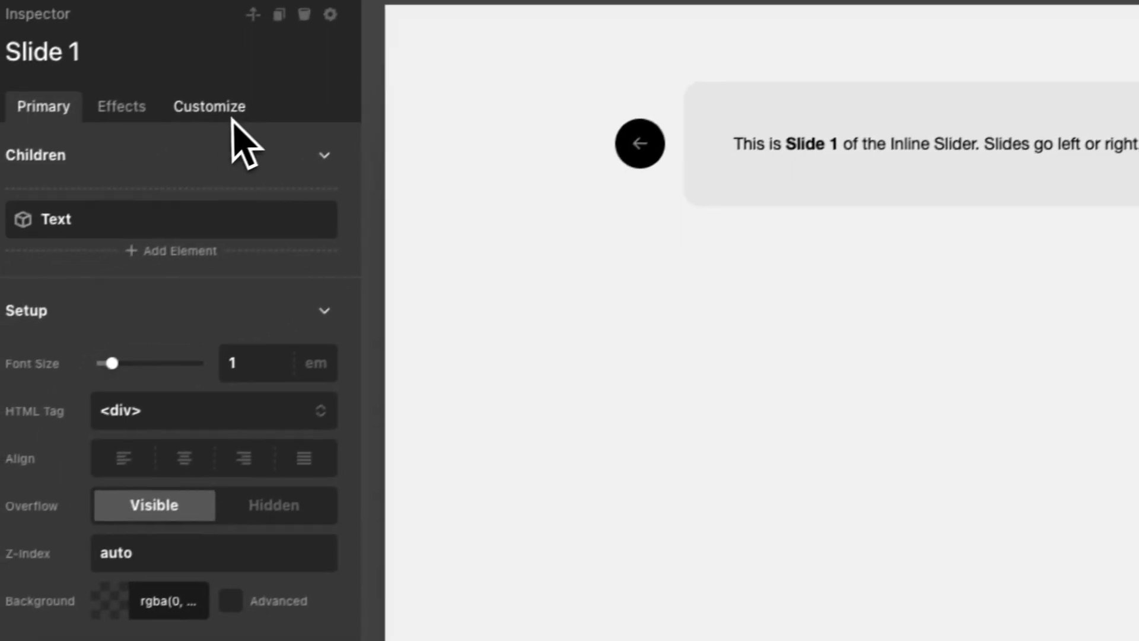
# Enter {{dc:p:SliderItems}} as the looper input and turn on Looper Consumer.
pyautogui.click(0, 291)
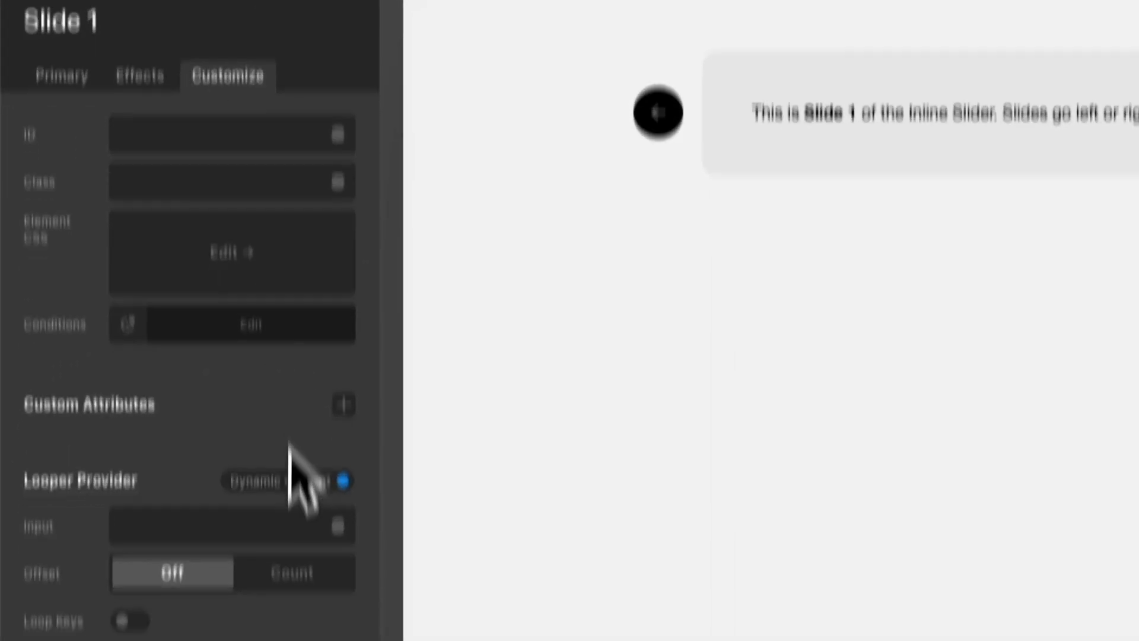
pyautogui.click(284, 514)
pyautogui.write('{{dc:p:')
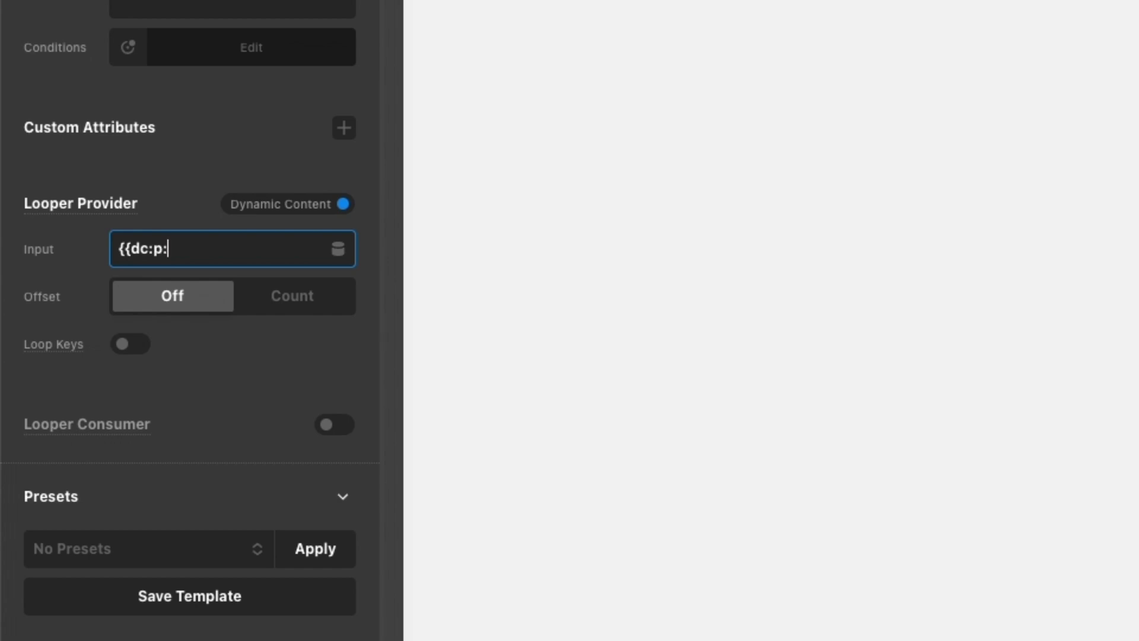
pyautogui.write('SliderItems')
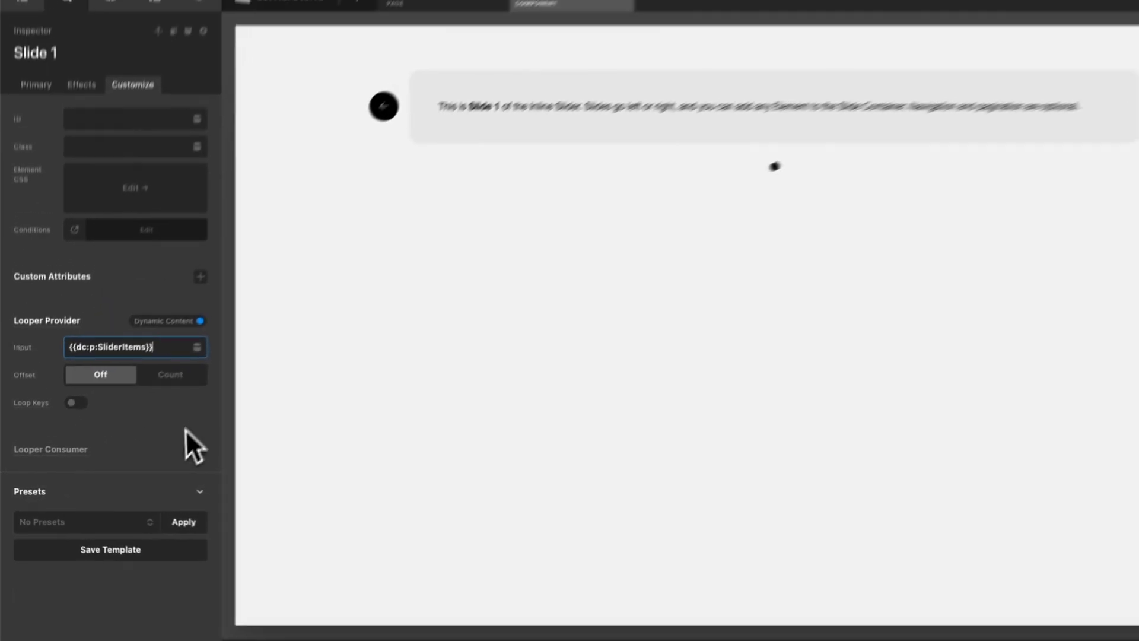
pyautogui.click(343, 425)
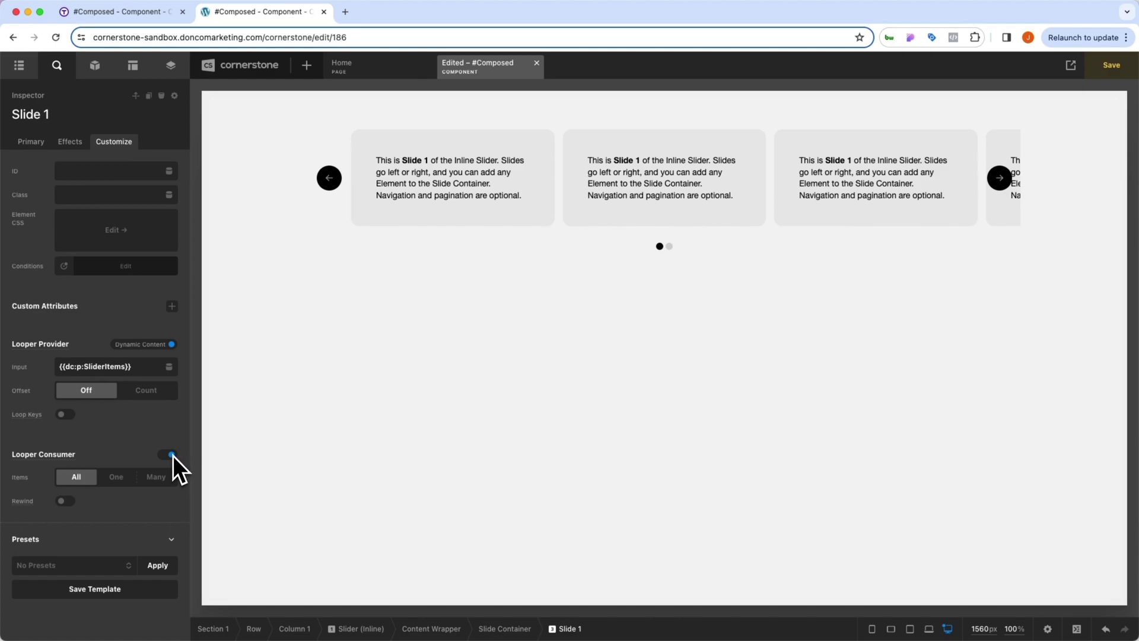
# Clear the sample text from the first slide's text element.
pyautogui.click(400, 172)
pyautogui.click(118, 230)
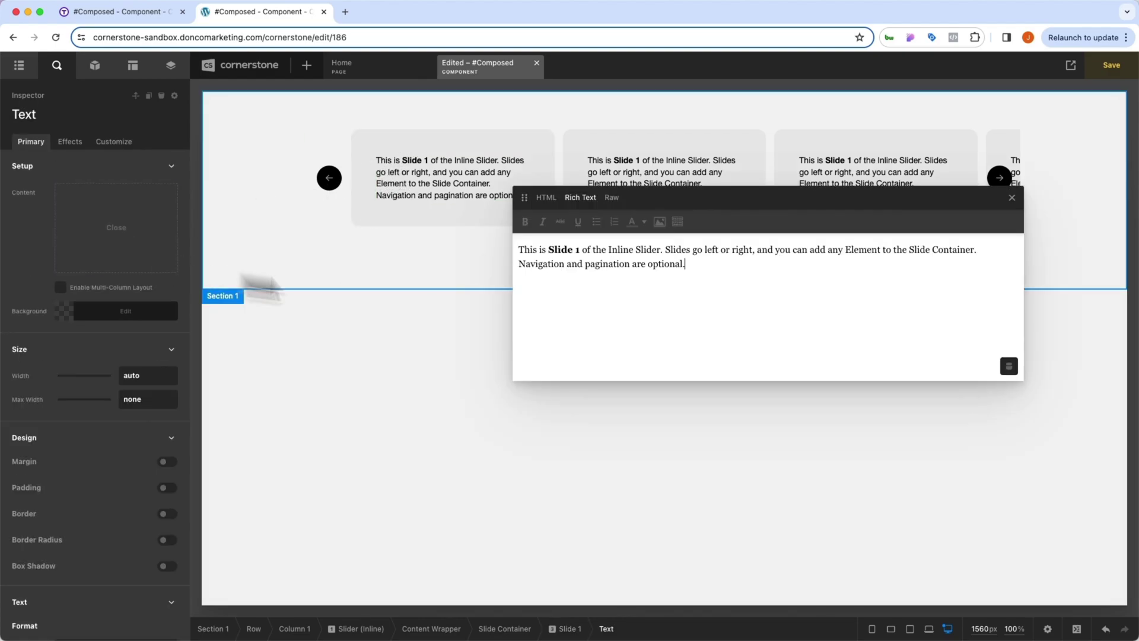
pyautogui.moveTo(709, 196); pyautogui.dragTo(468, 229)
pyautogui.tripleClick(450, 307)
pyautogui.press('BackSpace')
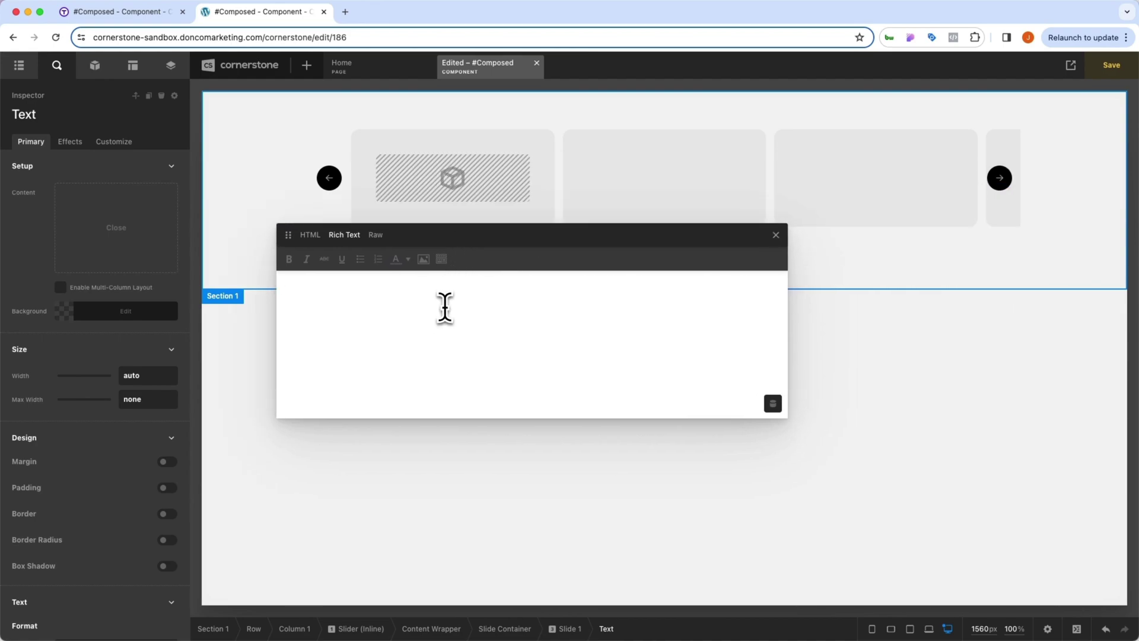
# Insert a Looper Field with key 'Quote' and start a bullet line beneath it.
pyautogui.click(772, 405)
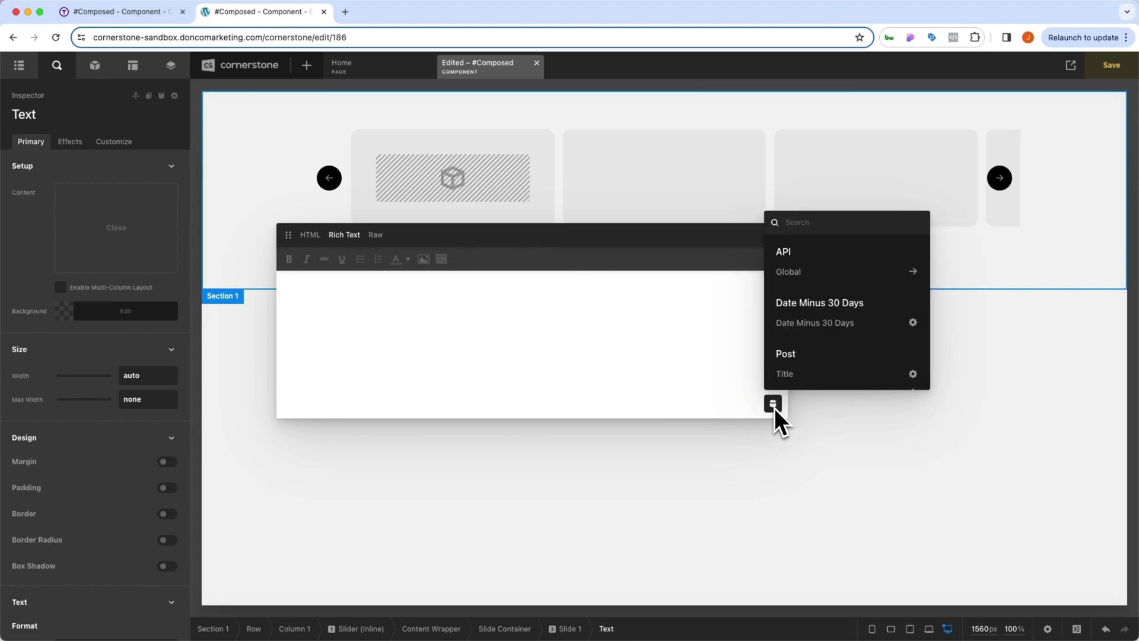
pyautogui.write('loop')
pyautogui.click(781, 365)
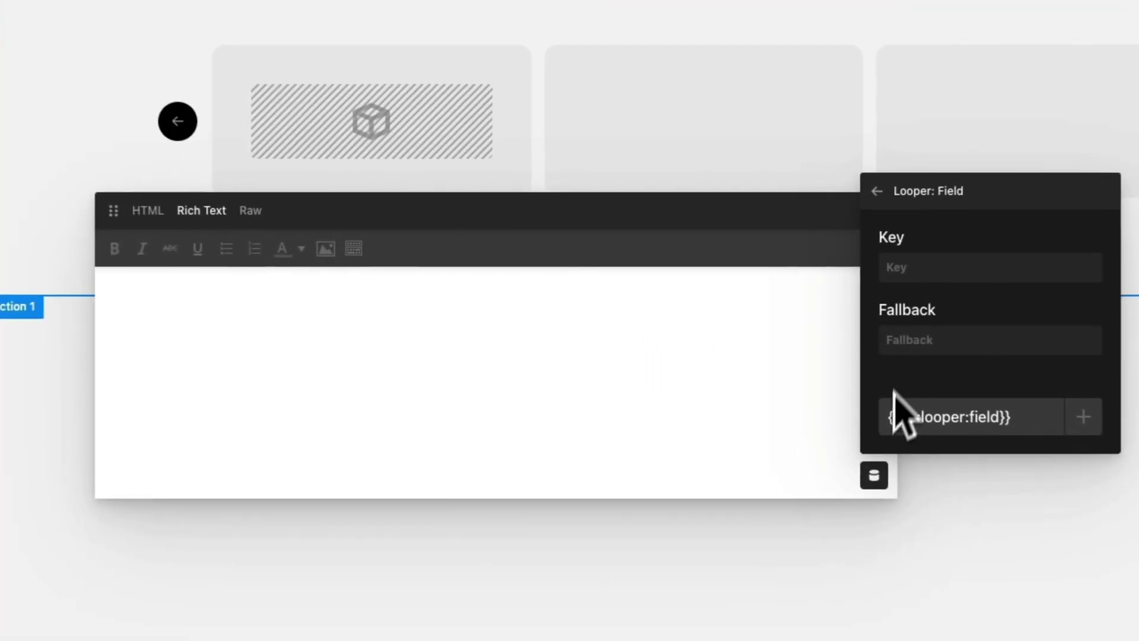
pyautogui.click(830, 270)
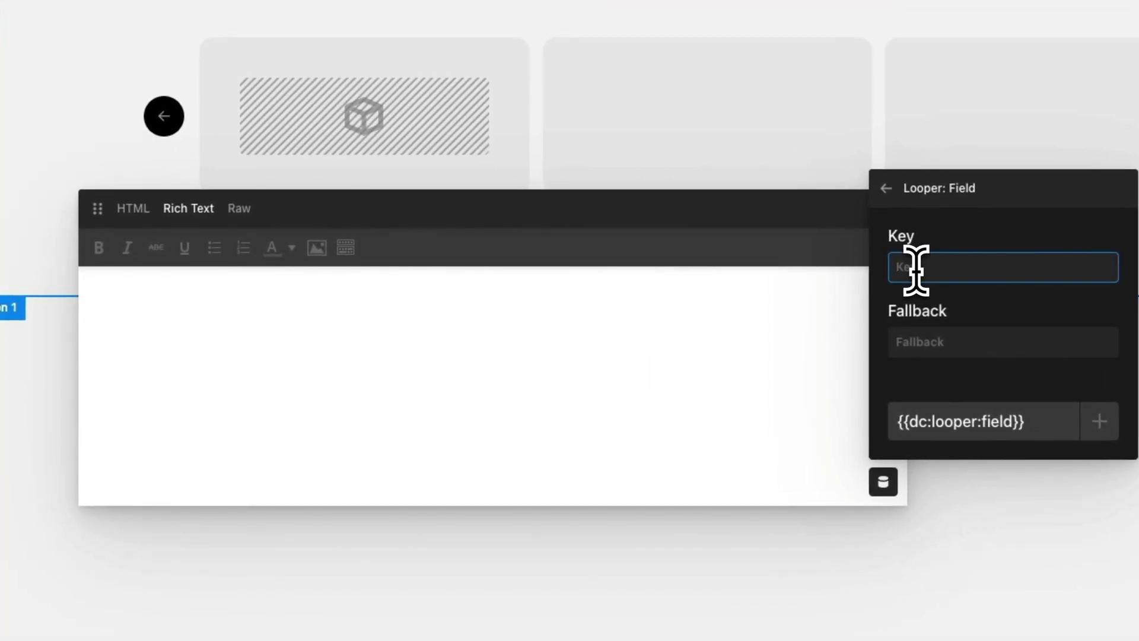
pyautogui.write('quote')
pyautogui.press('super+a')
pyautogui.write('Quote')
pyautogui.click(1099, 421)
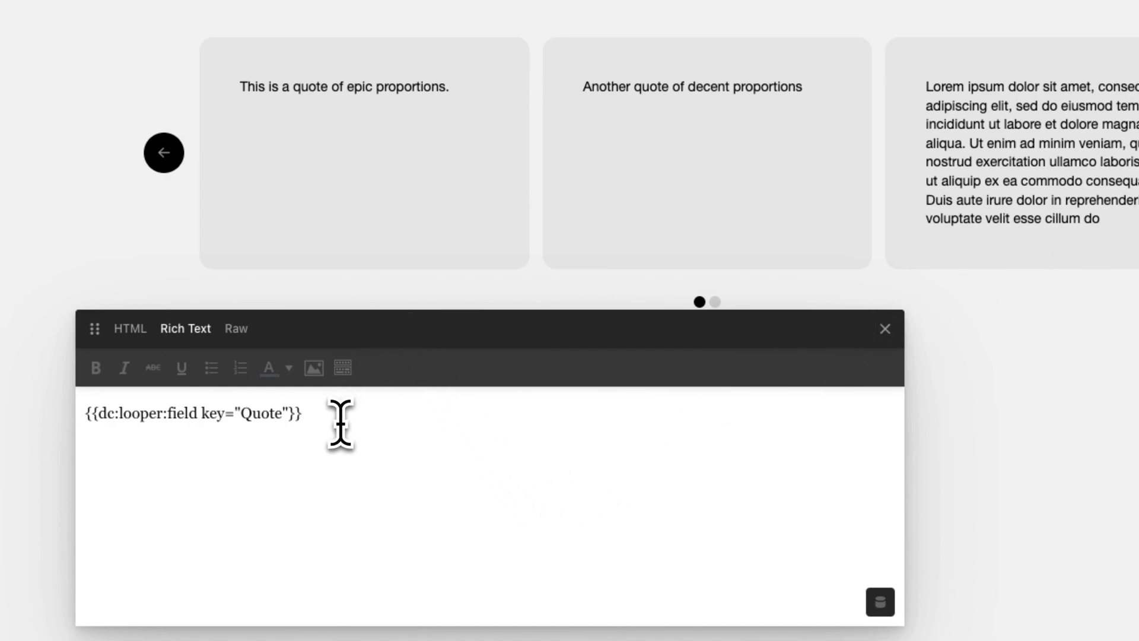
pyautogui.press('Return')
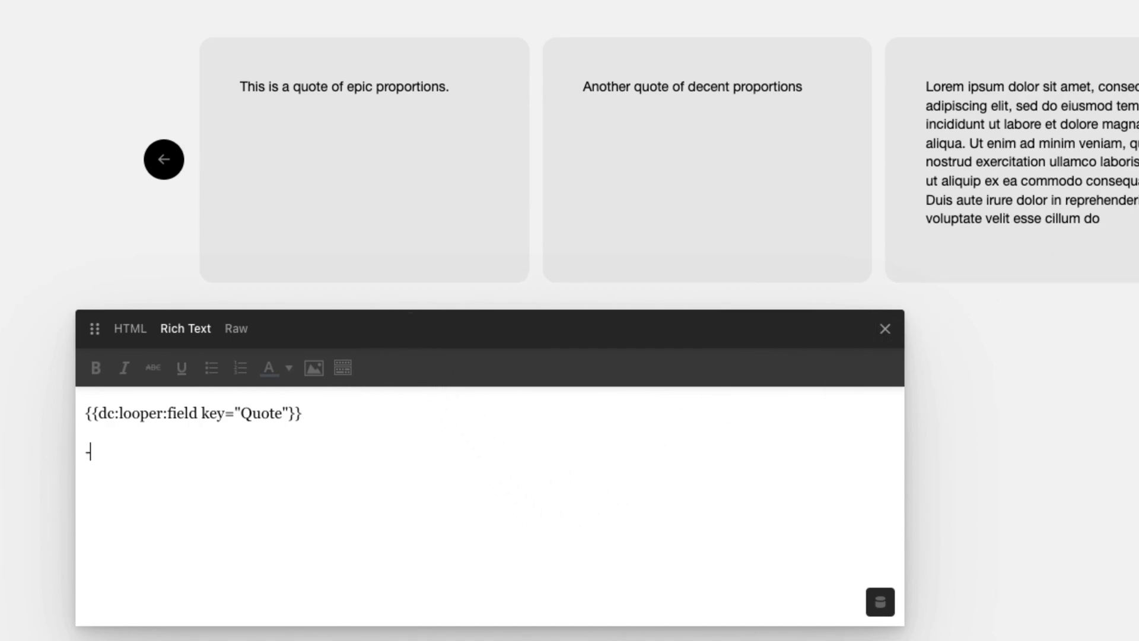
pyautogui.write('-')
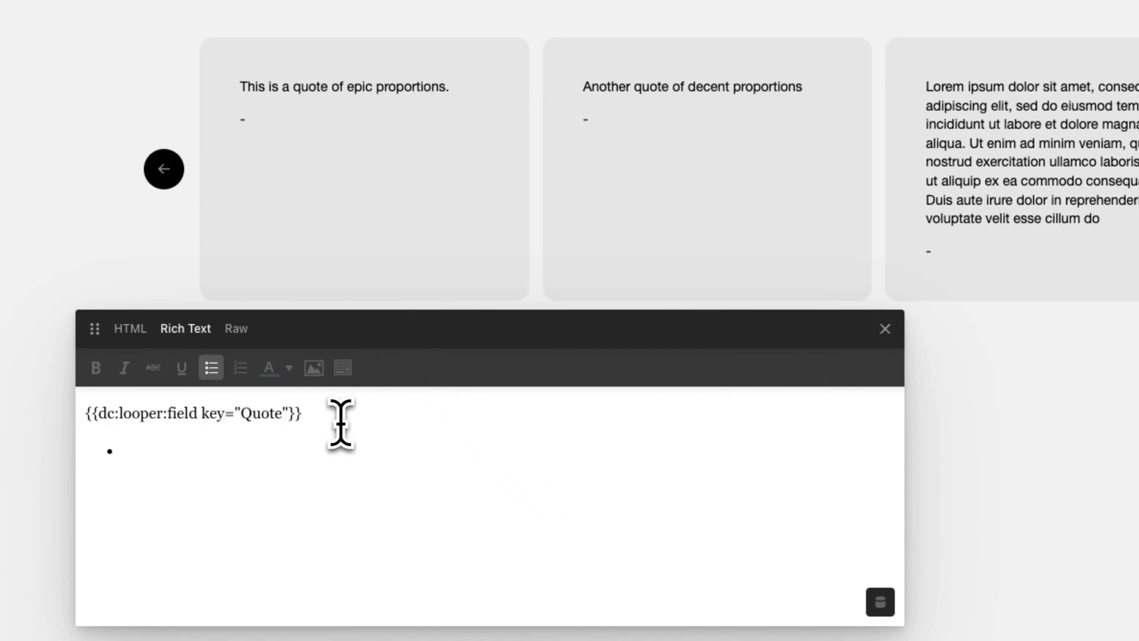
# Insert a Looper Field with key 'citation' into the bullet and preview the slides.
pyautogui.click(880, 602)
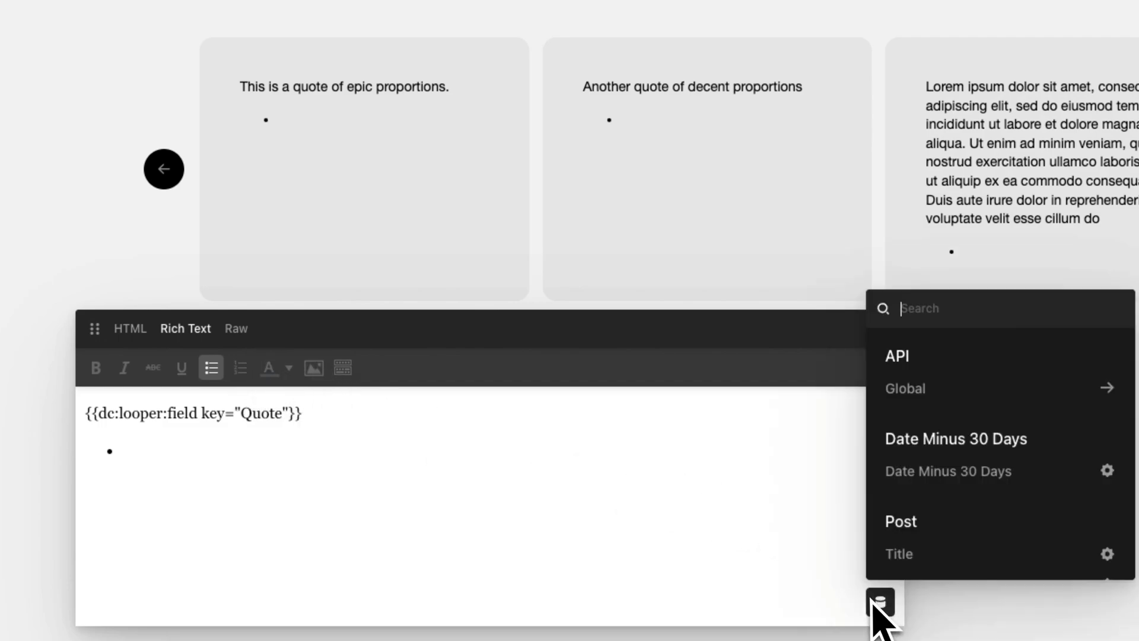
pyautogui.write('loop')
pyautogui.click(907, 540)
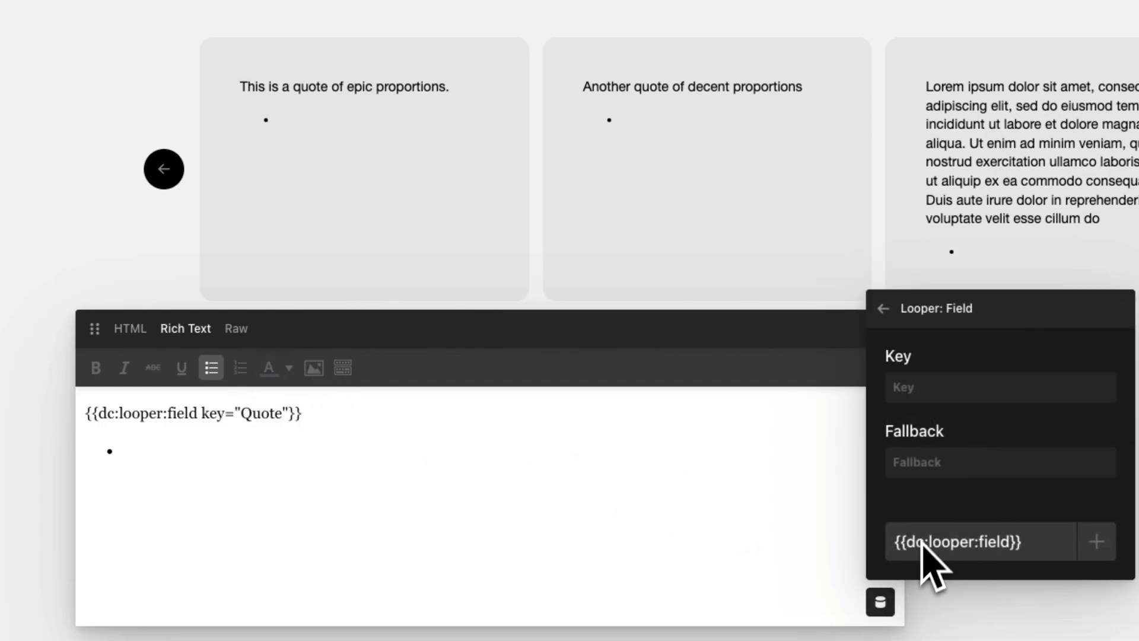
pyautogui.click(931, 389)
pyautogui.write('c')
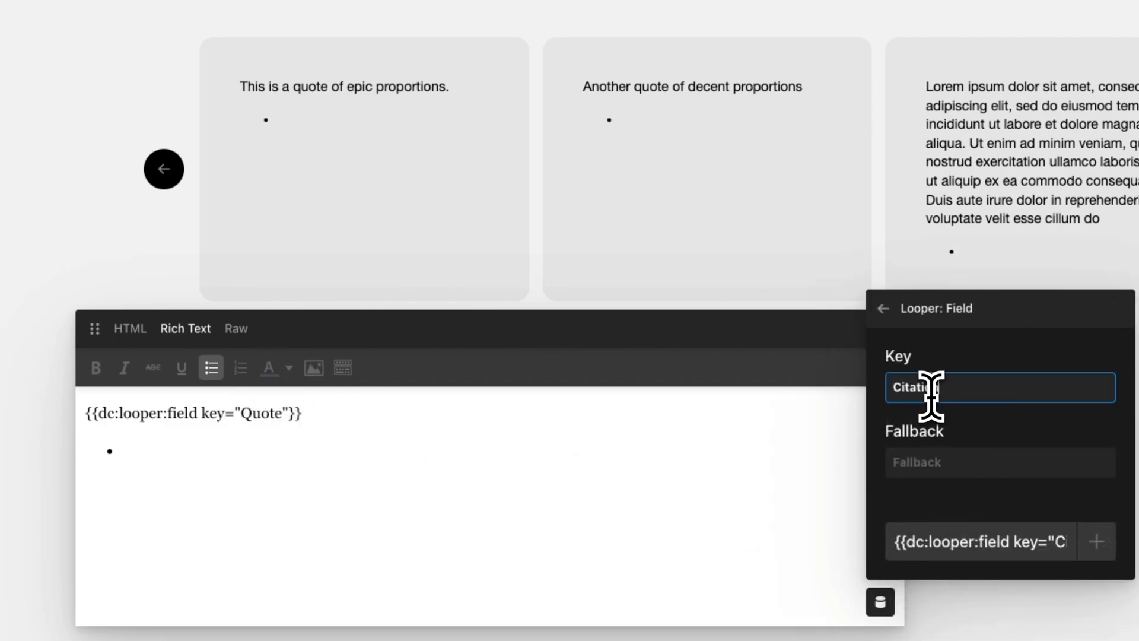
pyautogui.write('itation')
pyautogui.click(1096, 541)
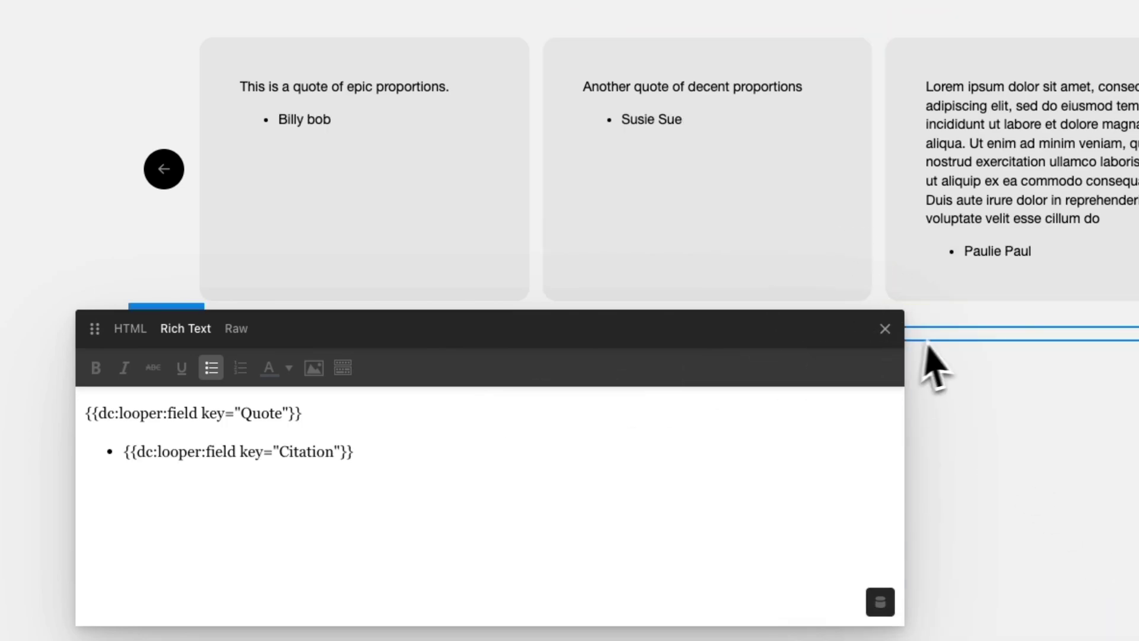
pyautogui.click(885, 329)
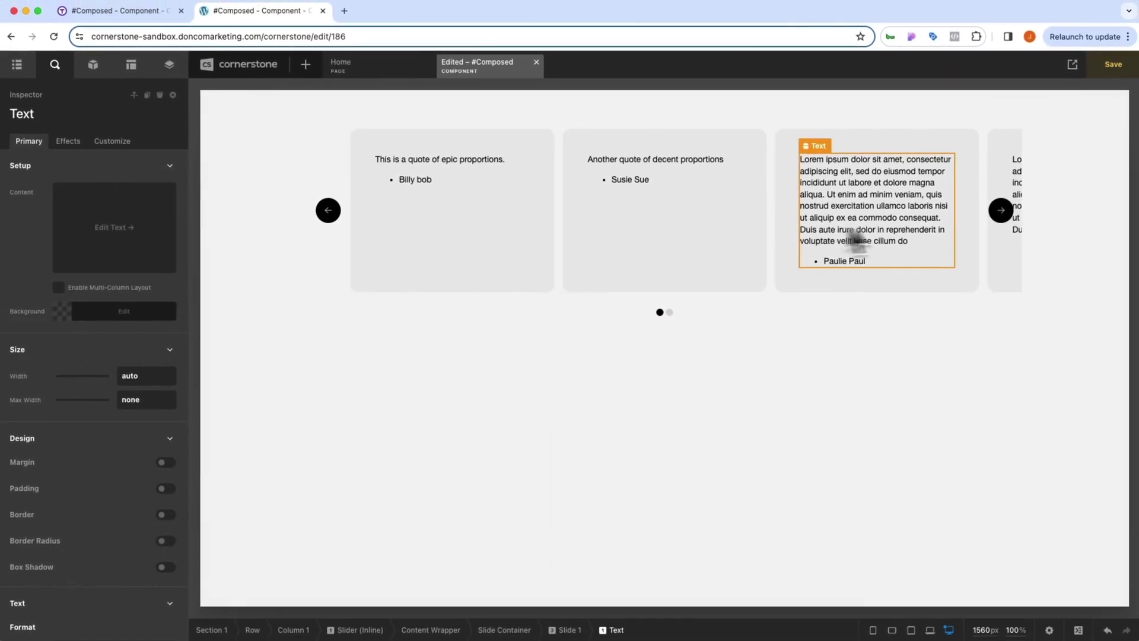
pyautogui.click(1003, 212)
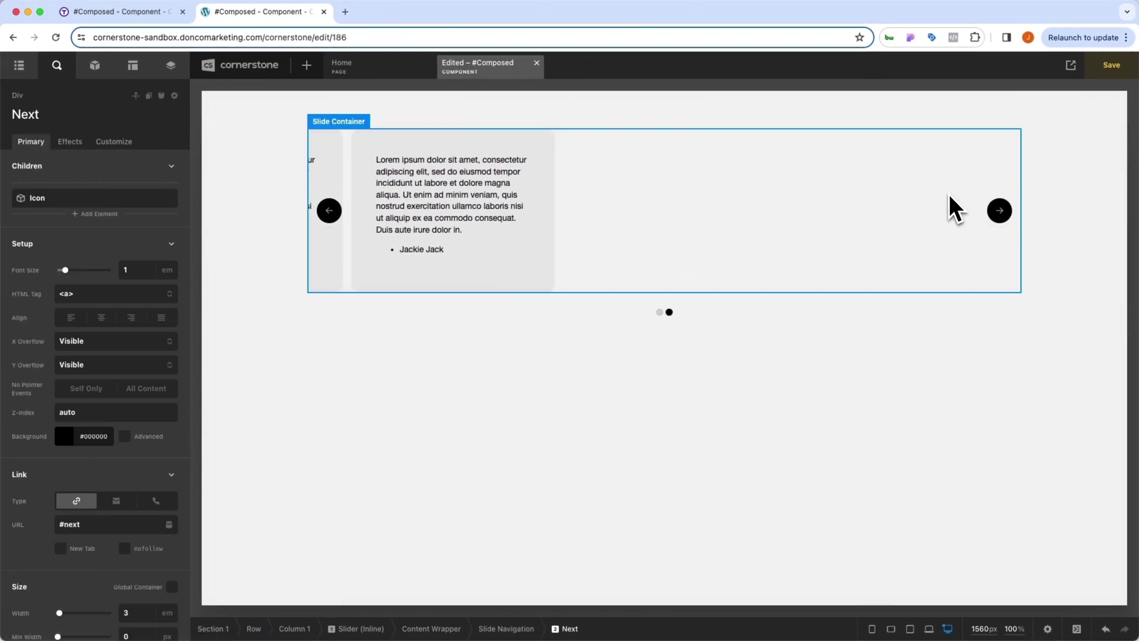
# Add Item 5 to the Slider (Inline) with quote 'Something Else' and citation 'Someone's Name', then save.
pyautogui.click(356, 628)
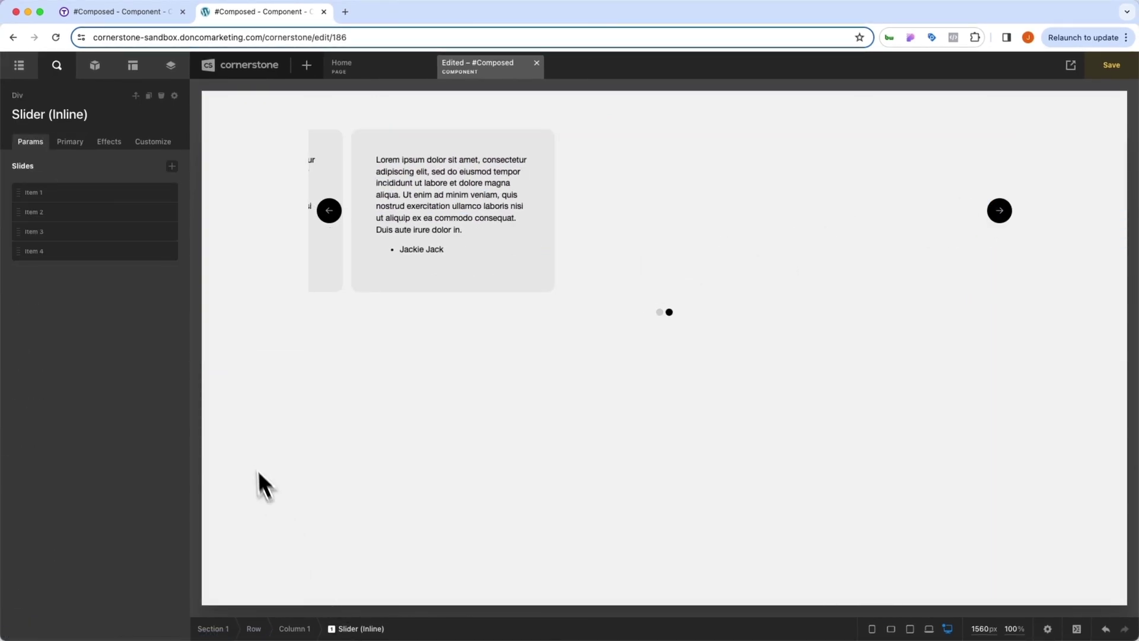
pyautogui.click(173, 171)
pyautogui.click(106, 319)
pyautogui.write('Somethuing')
pyautogui.press('super+a')
pyautogui.write('Something Else')
pyautogui.press('Tab')
pyautogui.write('Some')
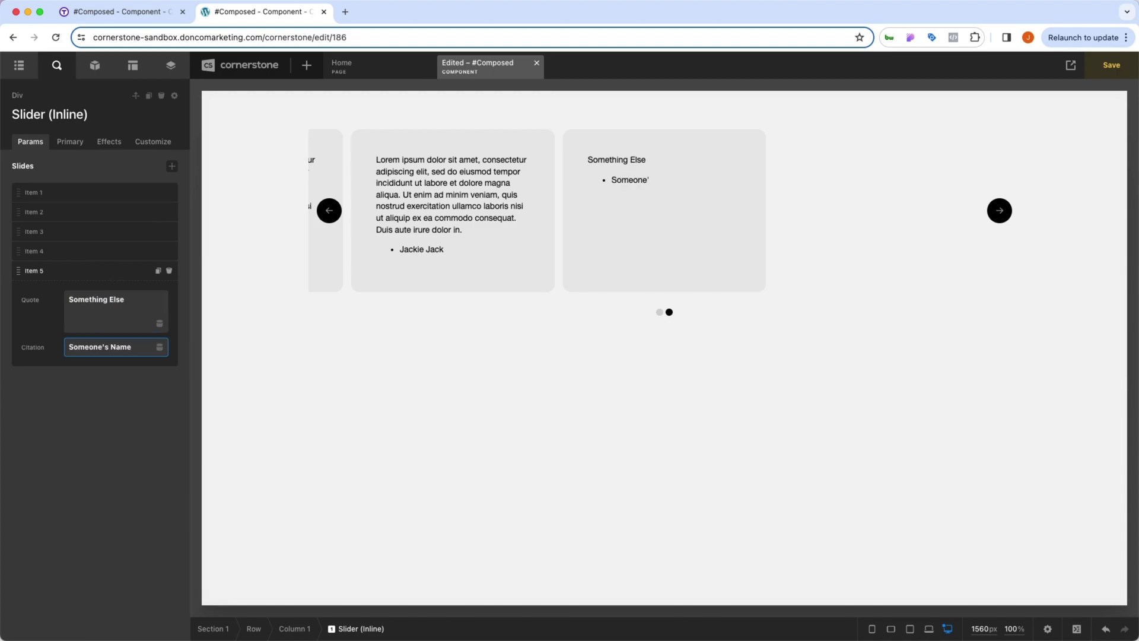
pyautogui.press('super+s')
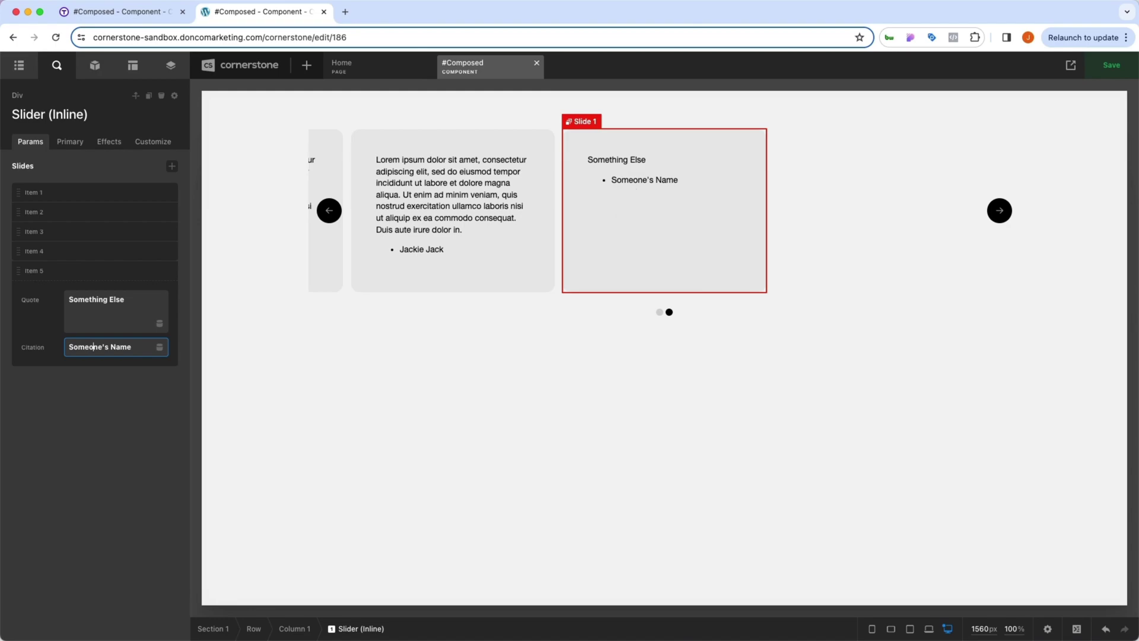
# Turn on Export Component for the Slider (Inline) in Manage Element and save the component.
pyautogui.click(175, 96)
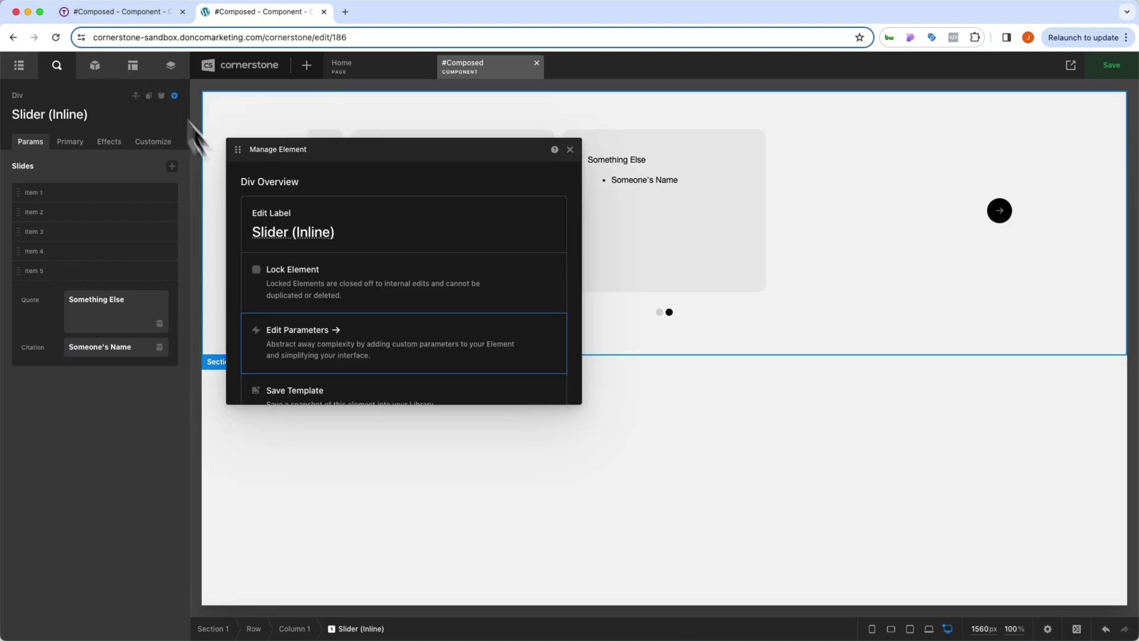
pyautogui.scroll(-5, 358, 350)
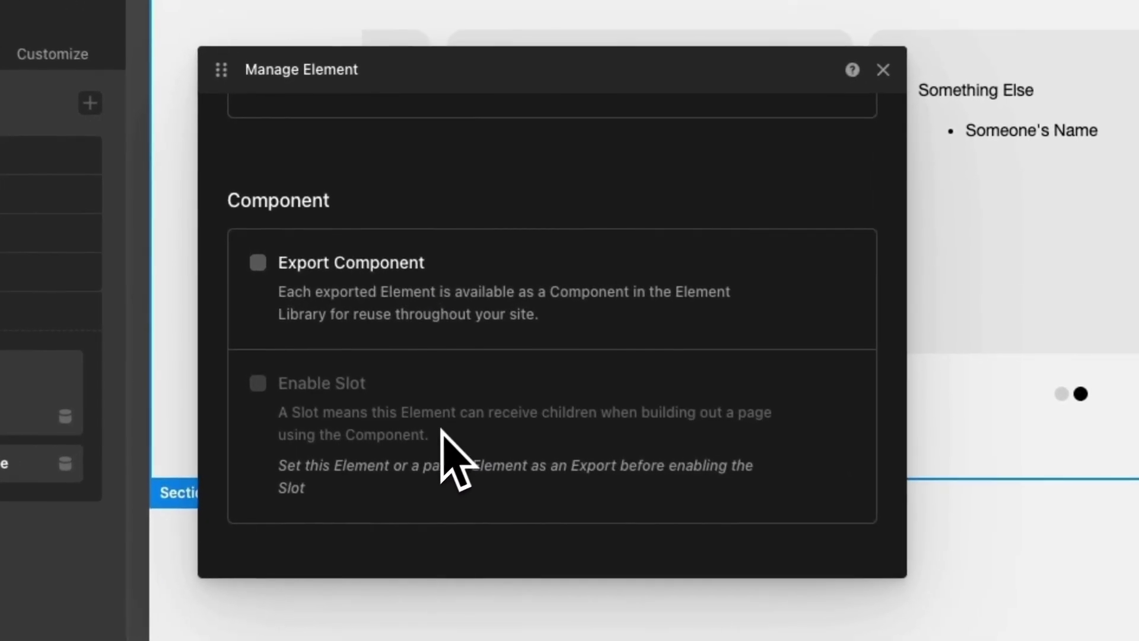
pyautogui.click(259, 264)
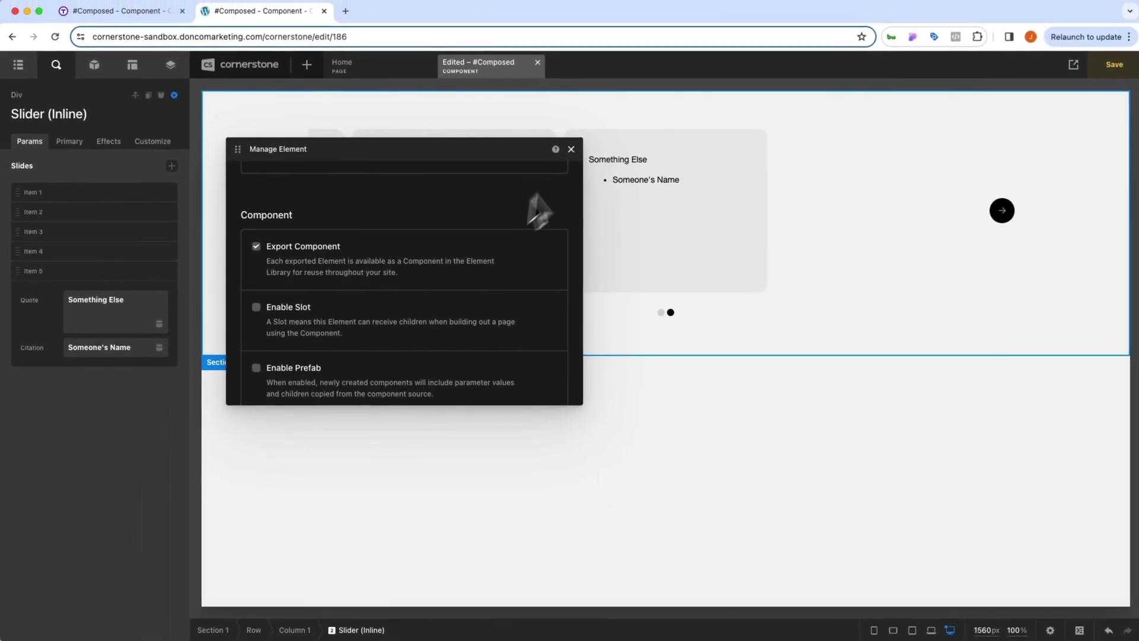
pyautogui.click(885, 69)
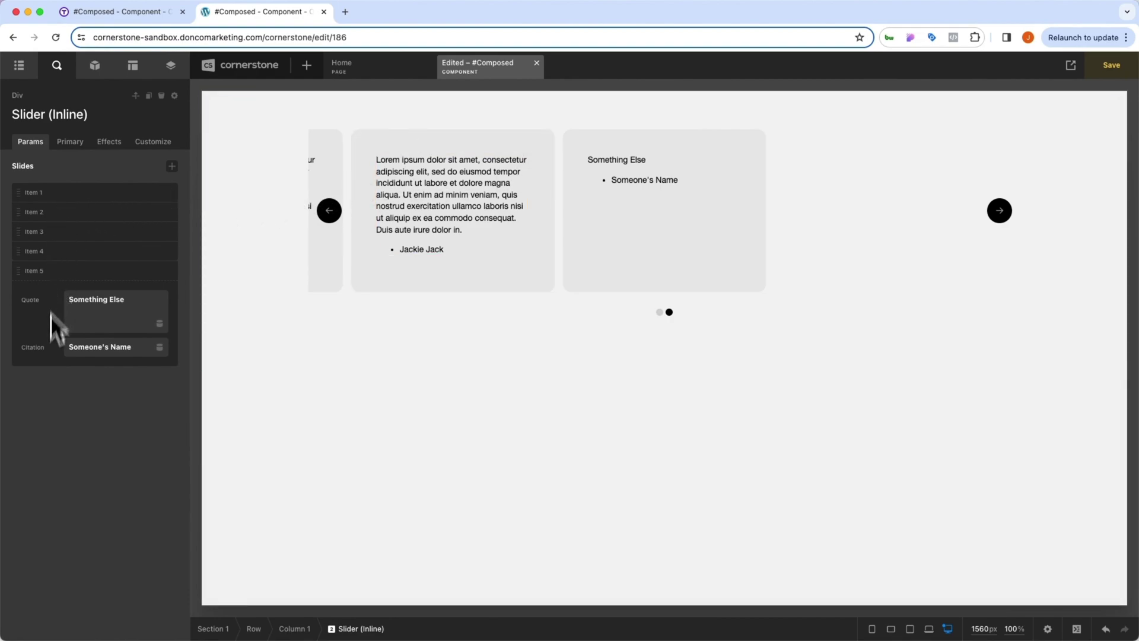
pyautogui.press('super+s')
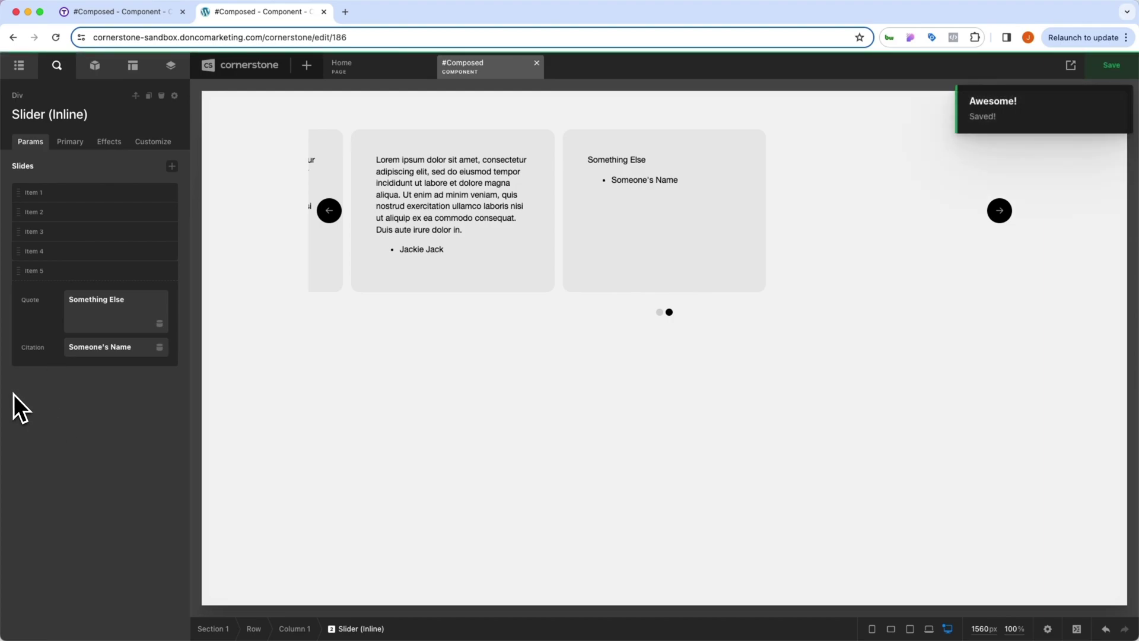
# On the Home page, drop the Slider (Inline) component from the Elements library into Column 1.
pyautogui.click(372, 74)
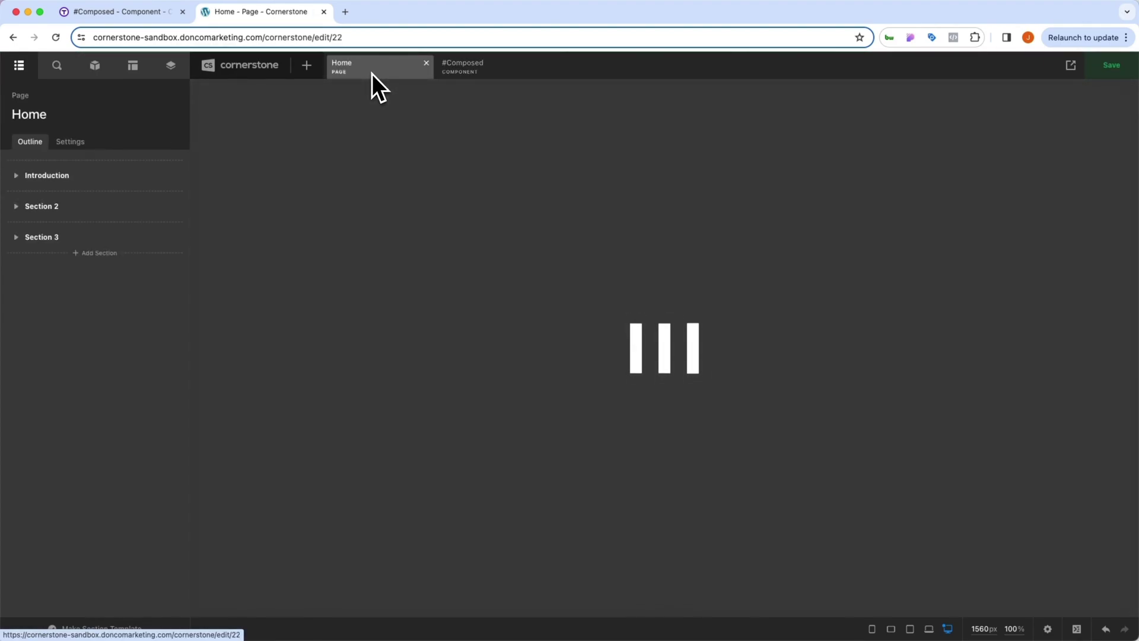
pyautogui.scroll(-4, 375, 308)
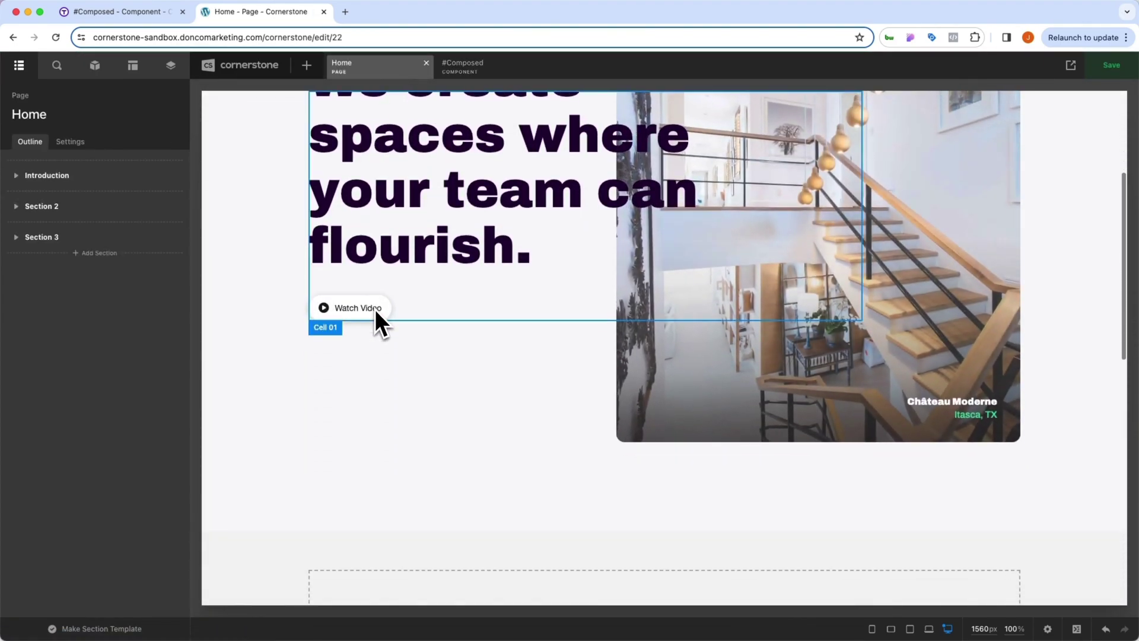
pyautogui.scroll(-5, 374, 308)
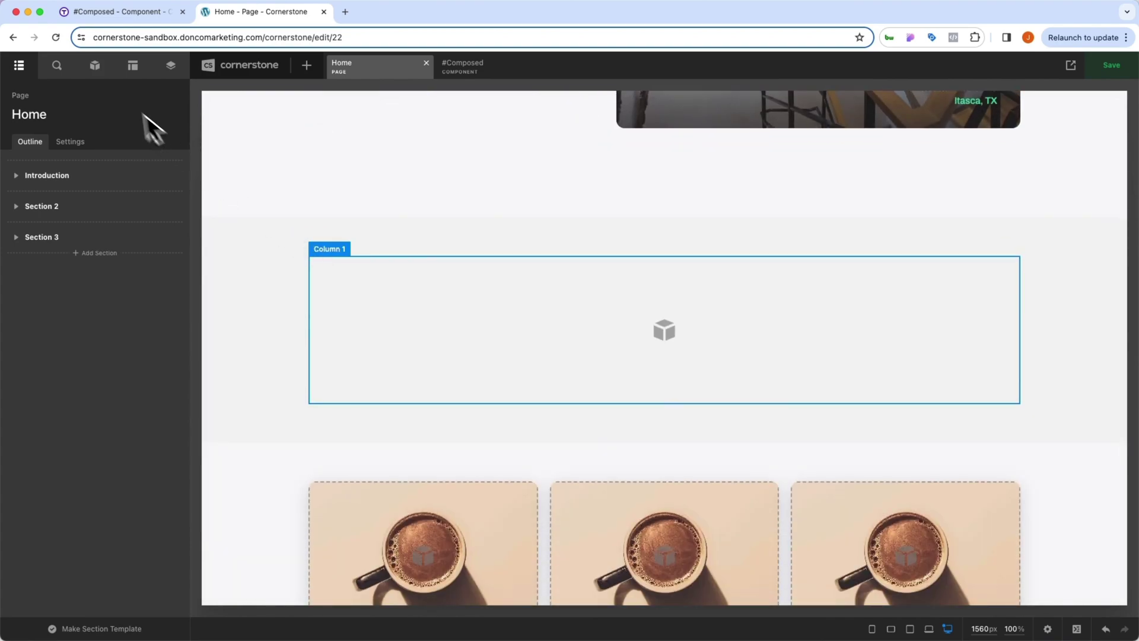
pyautogui.click(98, 72)
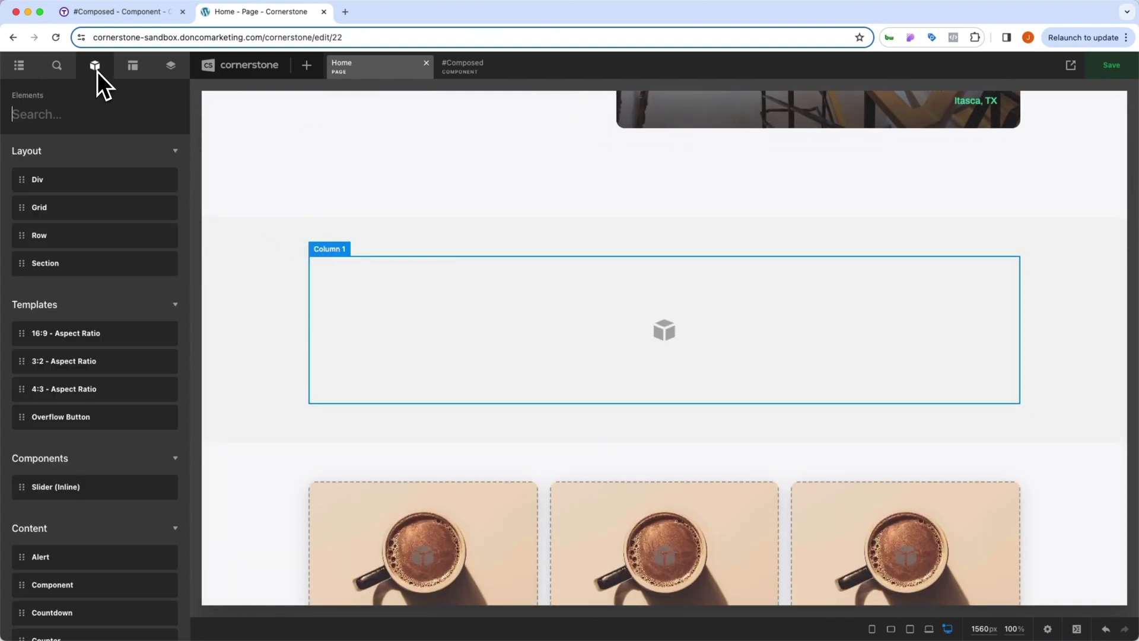
pyautogui.write('slider')
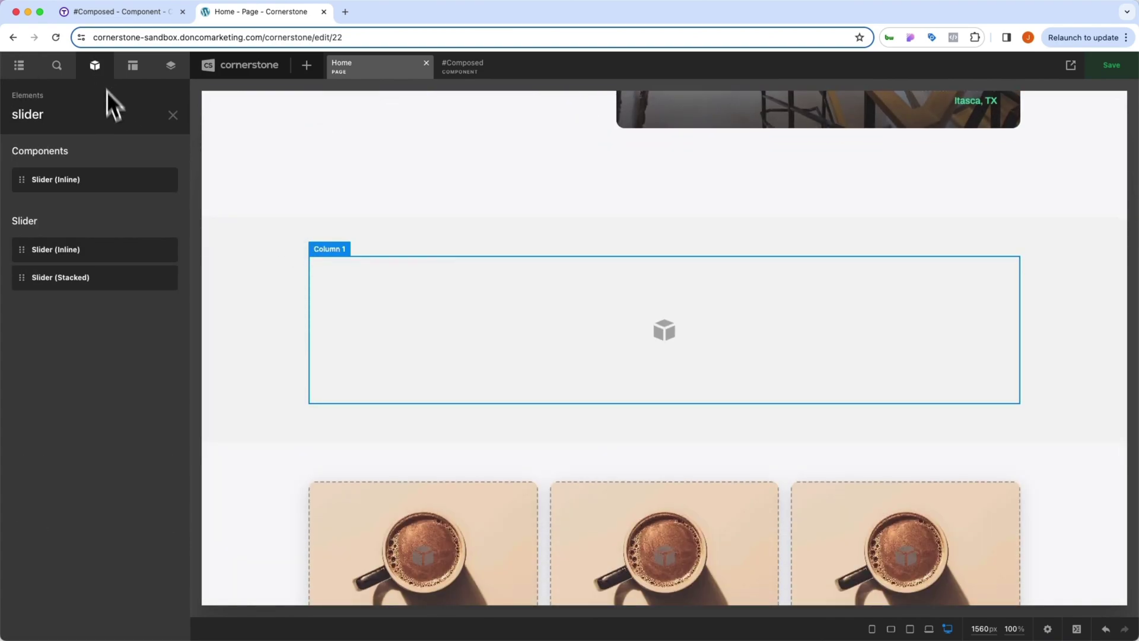
pyautogui.moveTo(51, 181); pyautogui.dragTo(433, 323)
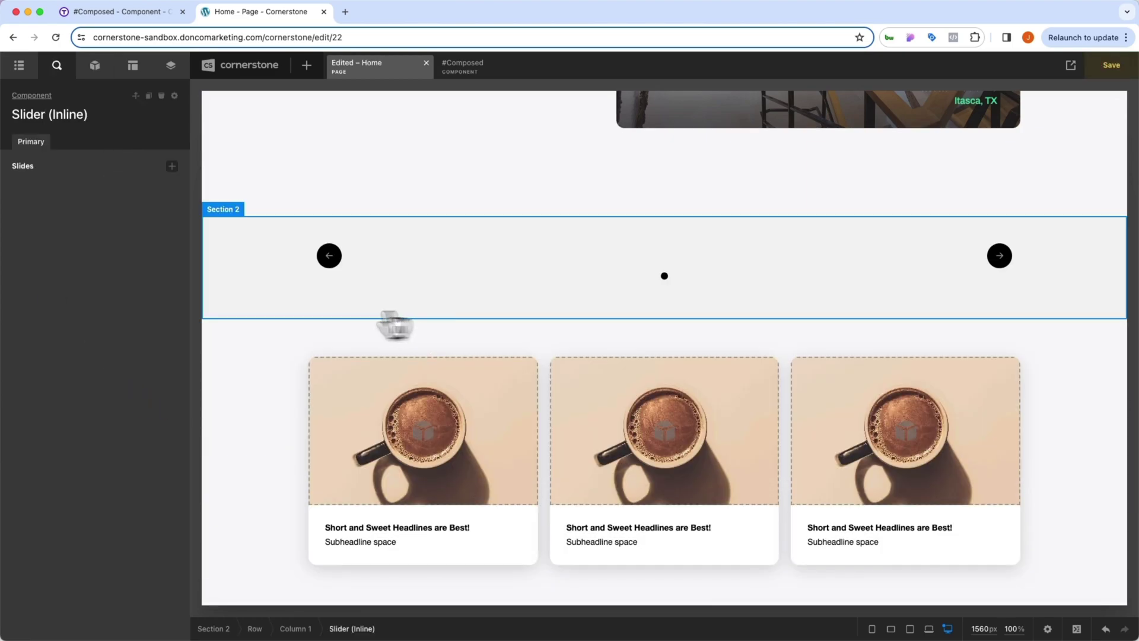
# Add a first slide with quote 'Adding Slides Here' and citation 'Names Here'.
pyautogui.click(172, 167)
pyautogui.click(92, 233)
pyautogui.write('A')
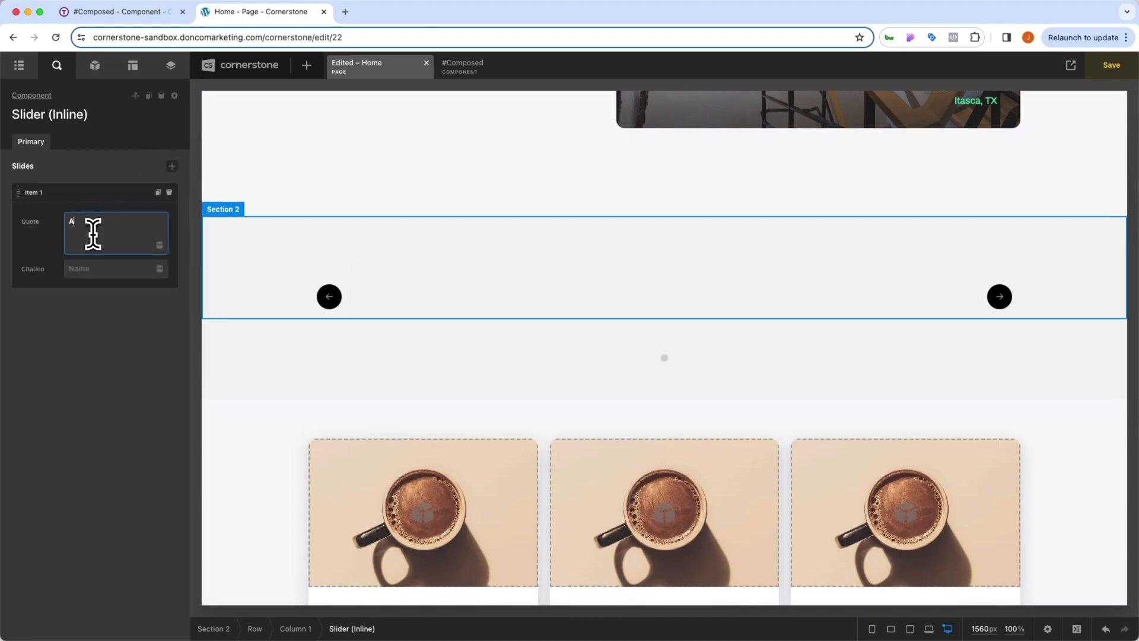
pyautogui.write('dding Slides Here')
pyautogui.press('Tab')
pyautogui.write('Names H')
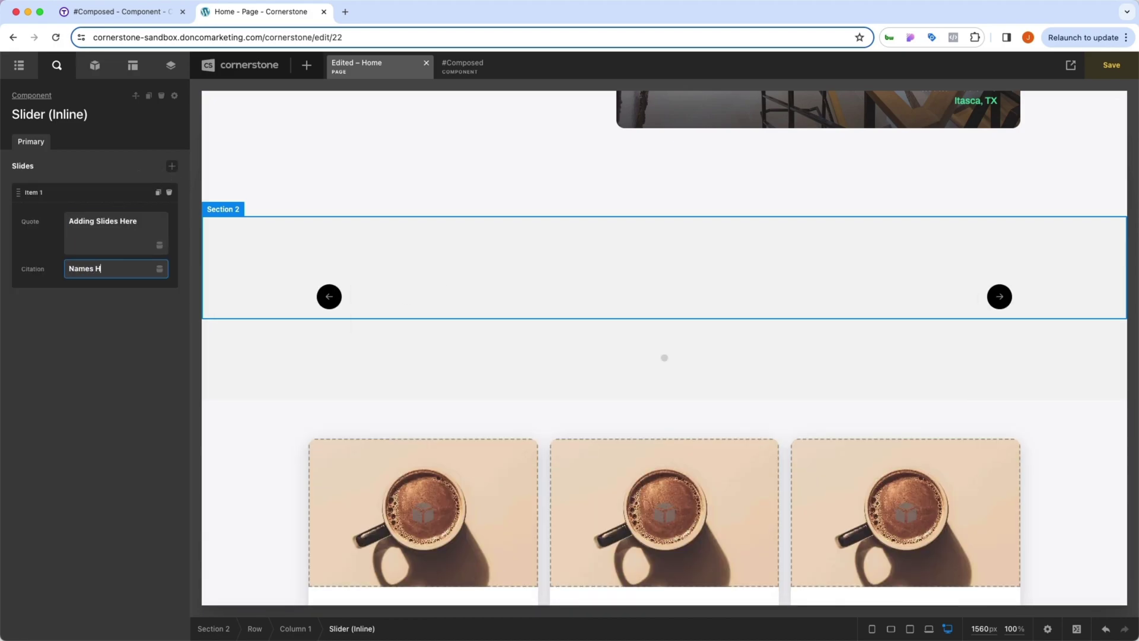
pyautogui.write('ere')
# Duplicate the slide twice to make three slides, then delete the trial slider.
pyautogui.click(127, 193)
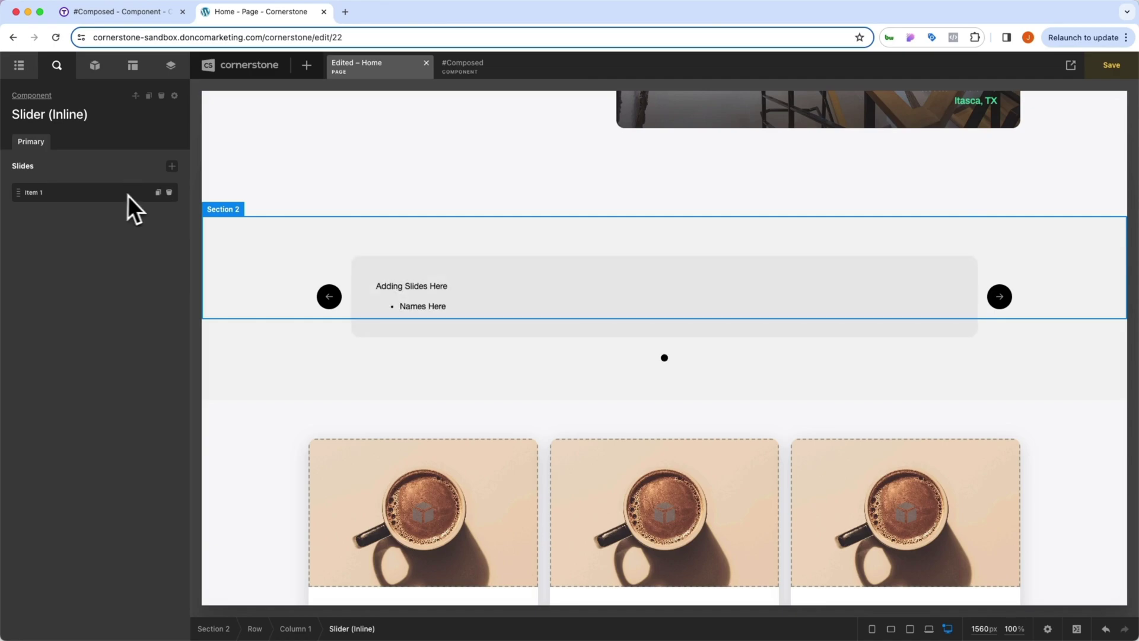
pyautogui.click(156, 194)
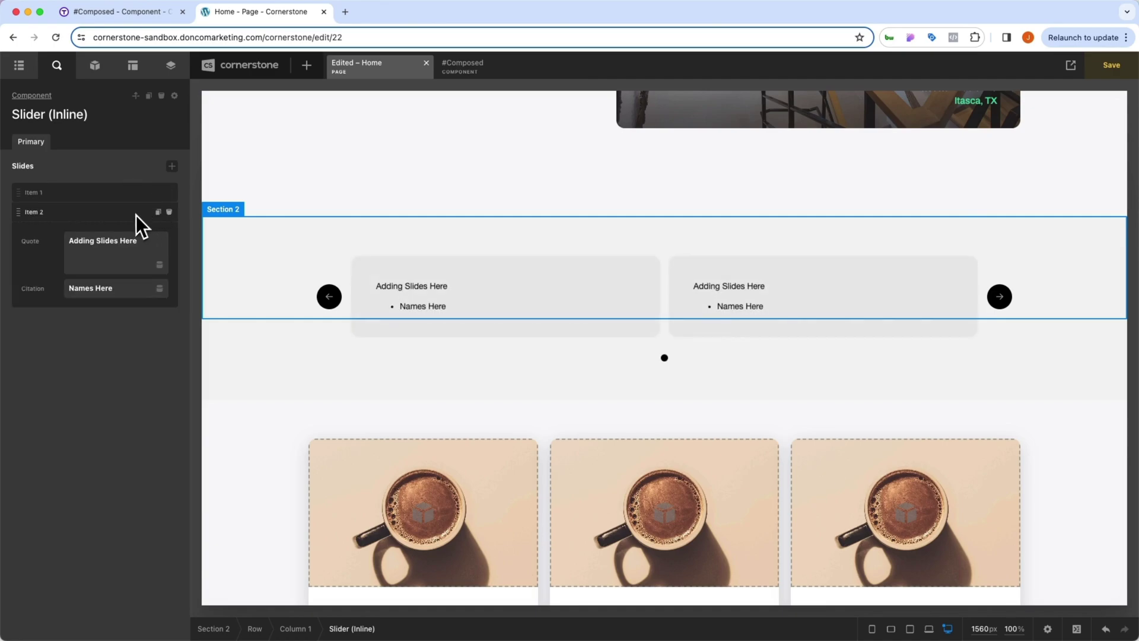
pyautogui.click(136, 215)
pyautogui.click(158, 214)
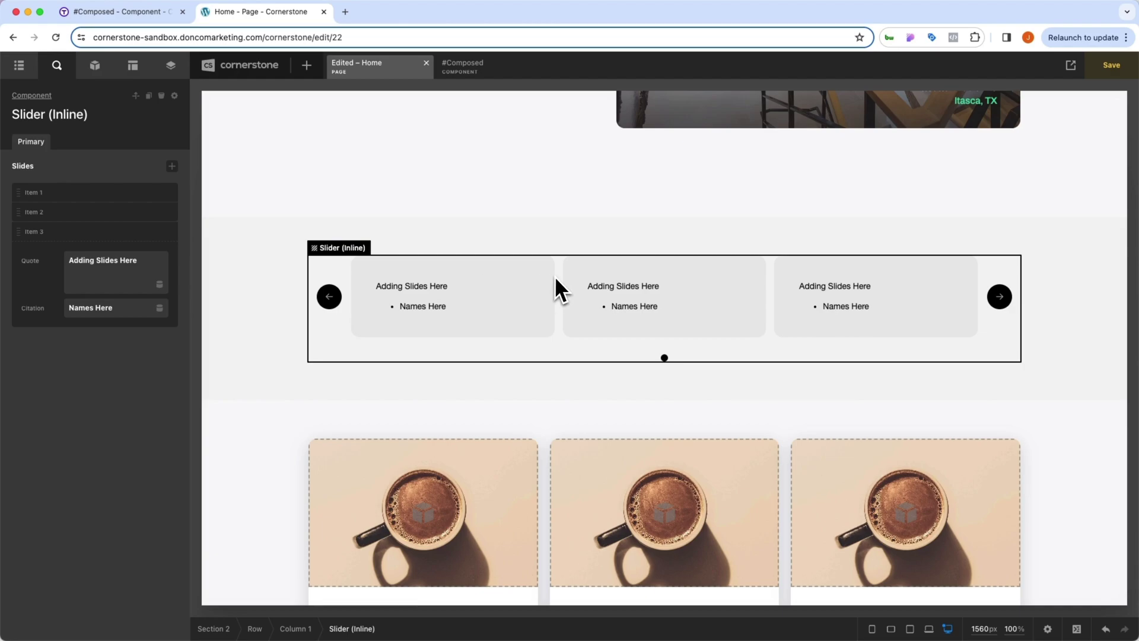
pyautogui.click(160, 97)
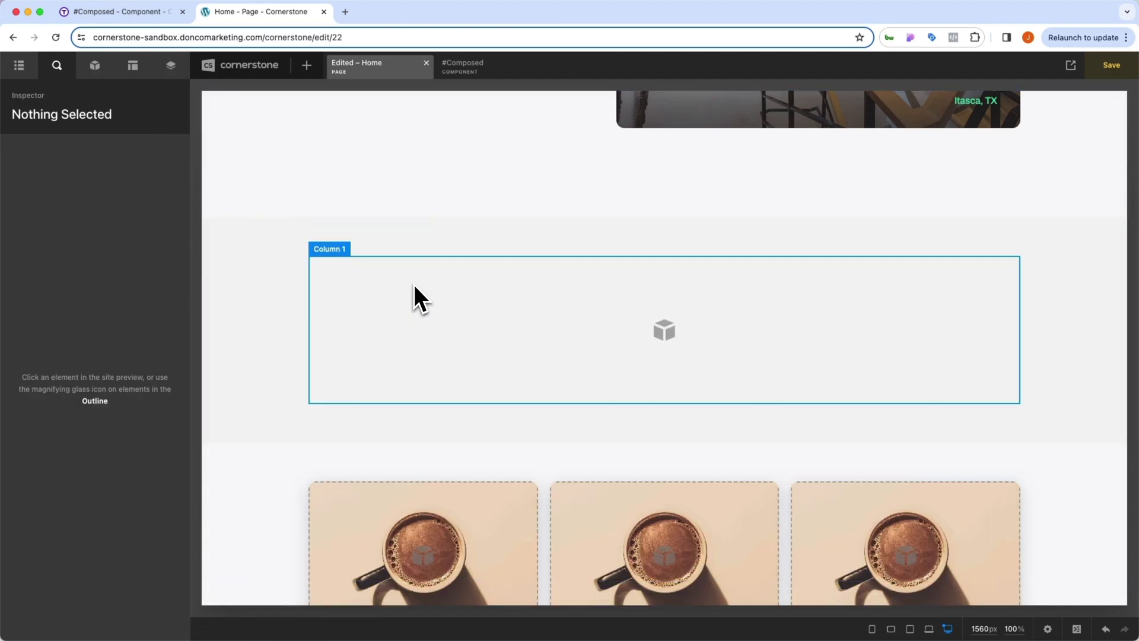
# Switch on Enable Prefab for the #Composed Slider (Inline) and save the component.
pyautogui.click(467, 64)
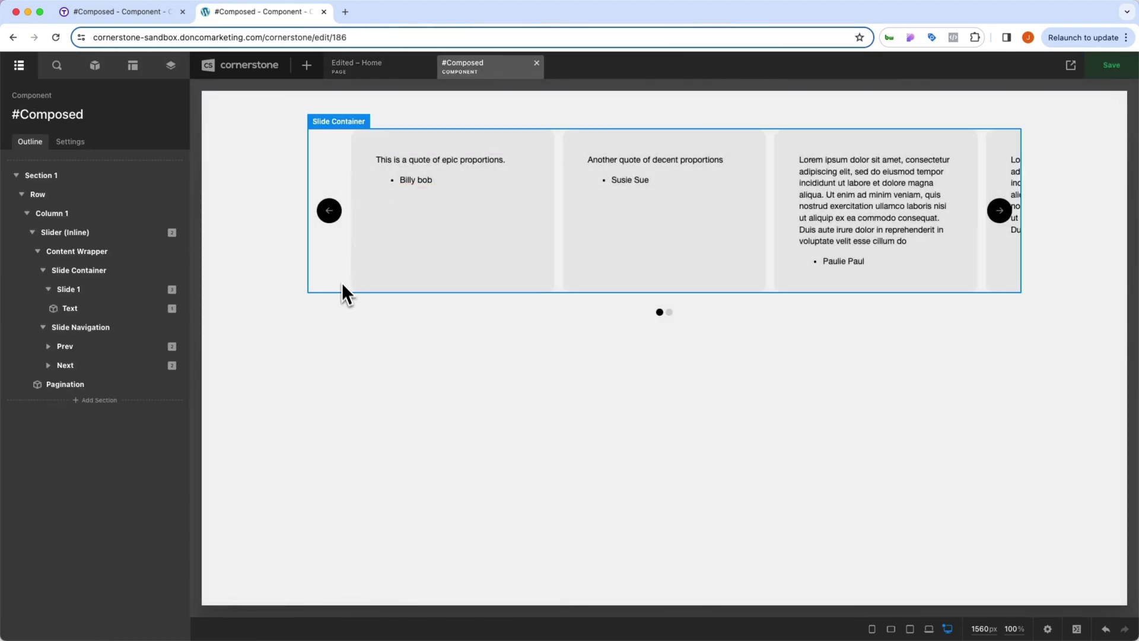
pyautogui.click(341, 283)
pyautogui.click(339, 298)
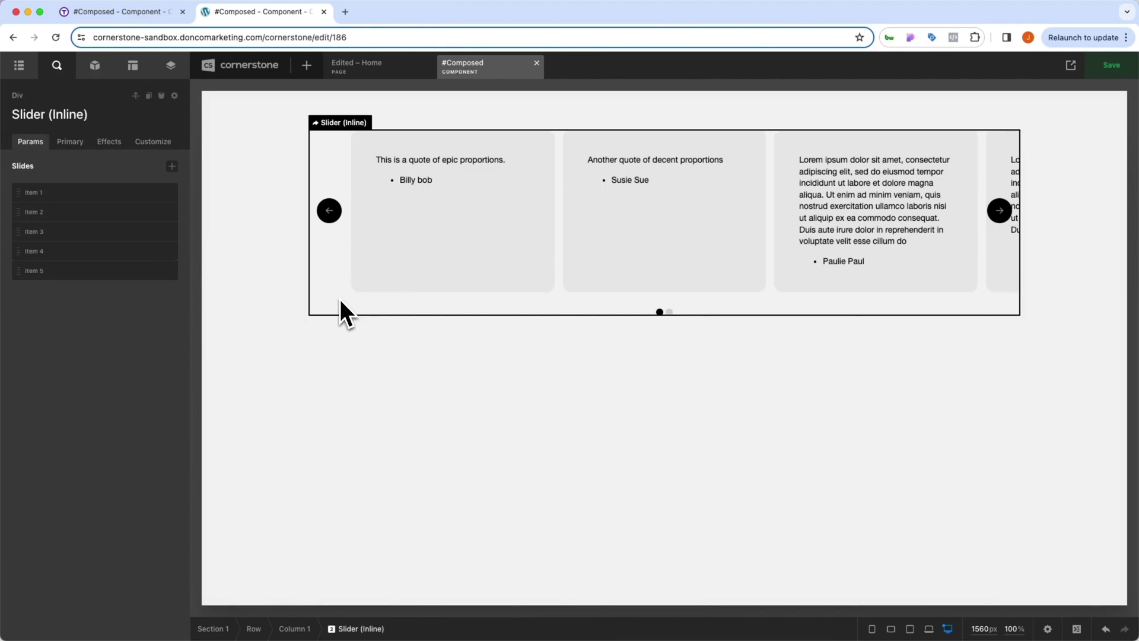
pyautogui.click(175, 98)
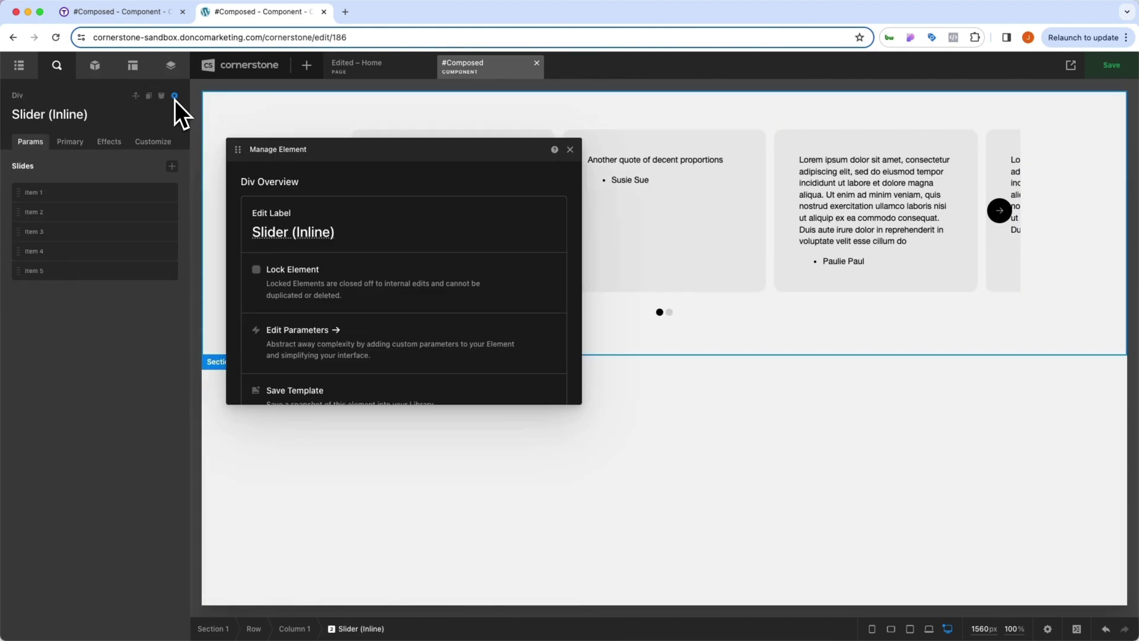
pyautogui.scroll(-5, 338, 234)
pyautogui.scroll(1, 343, 298)
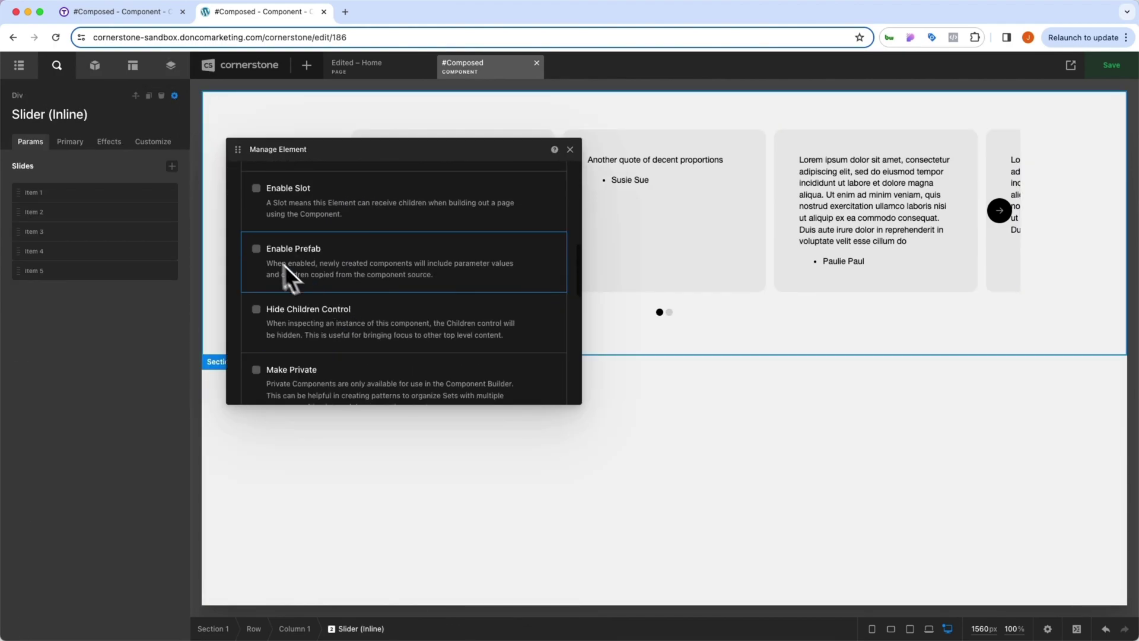
pyautogui.click(256, 249)
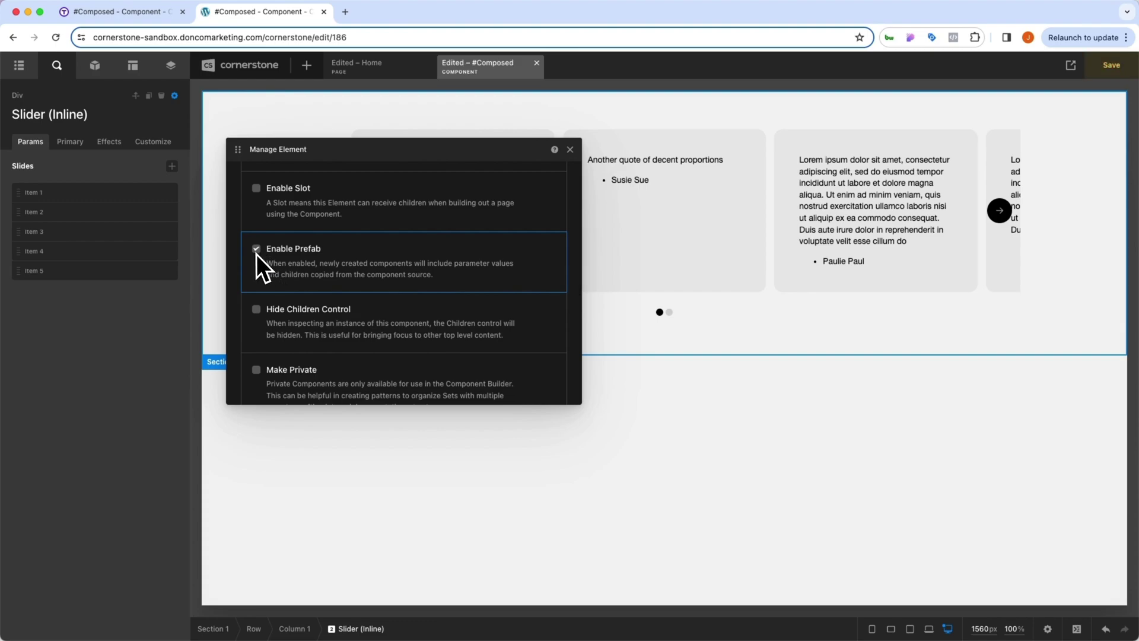
pyautogui.click(570, 149)
pyautogui.press('super+s')
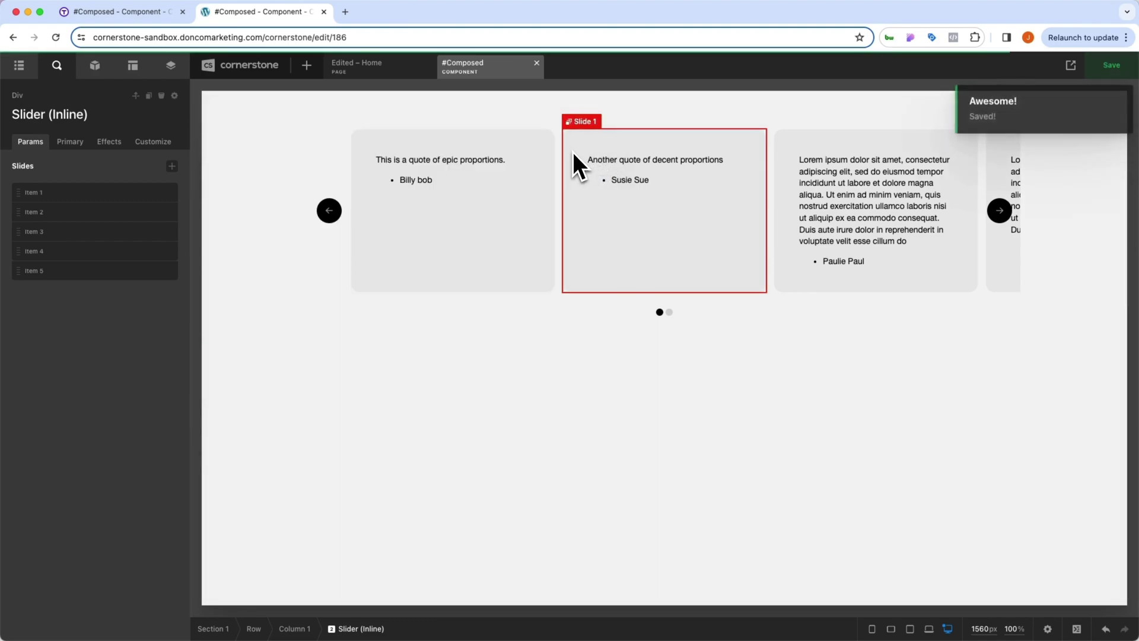
pyautogui.click(386, 77)
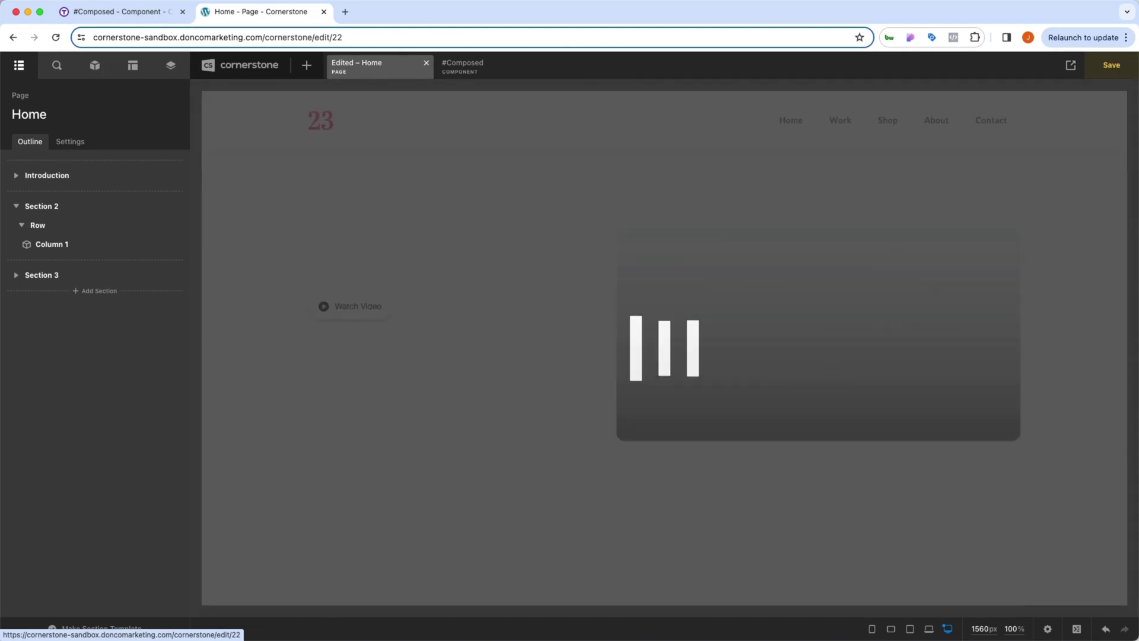
# Place the Slider (Inline) component, found by searching 'slid', in Section 2's empty column.
pyautogui.scroll(-10, 400, 241)
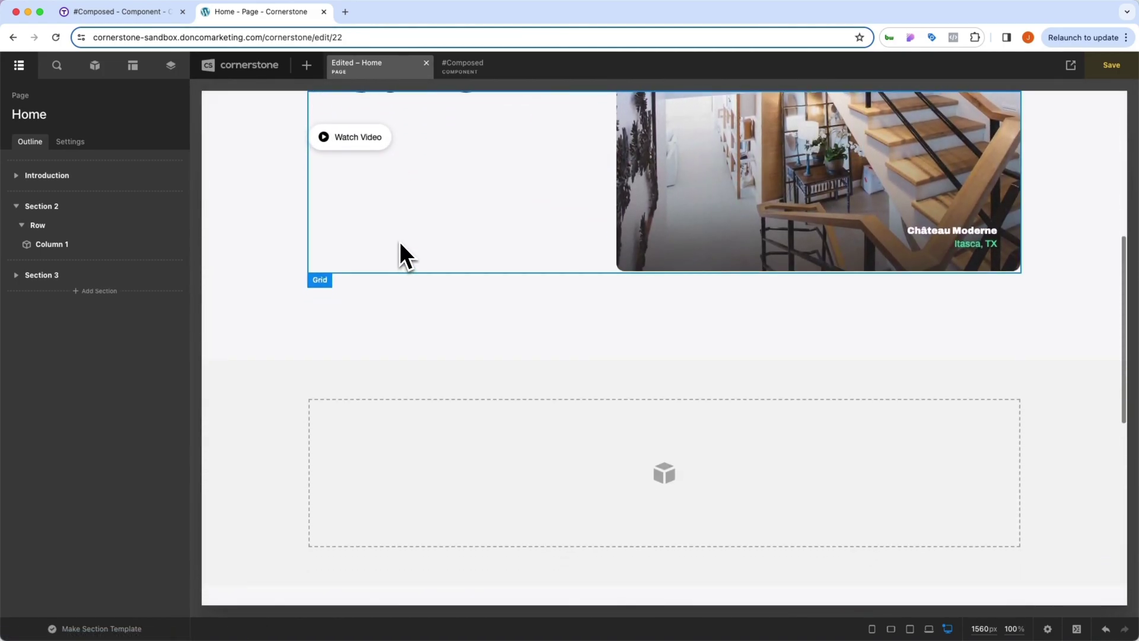
pyautogui.click(94, 65)
pyautogui.write('slid')
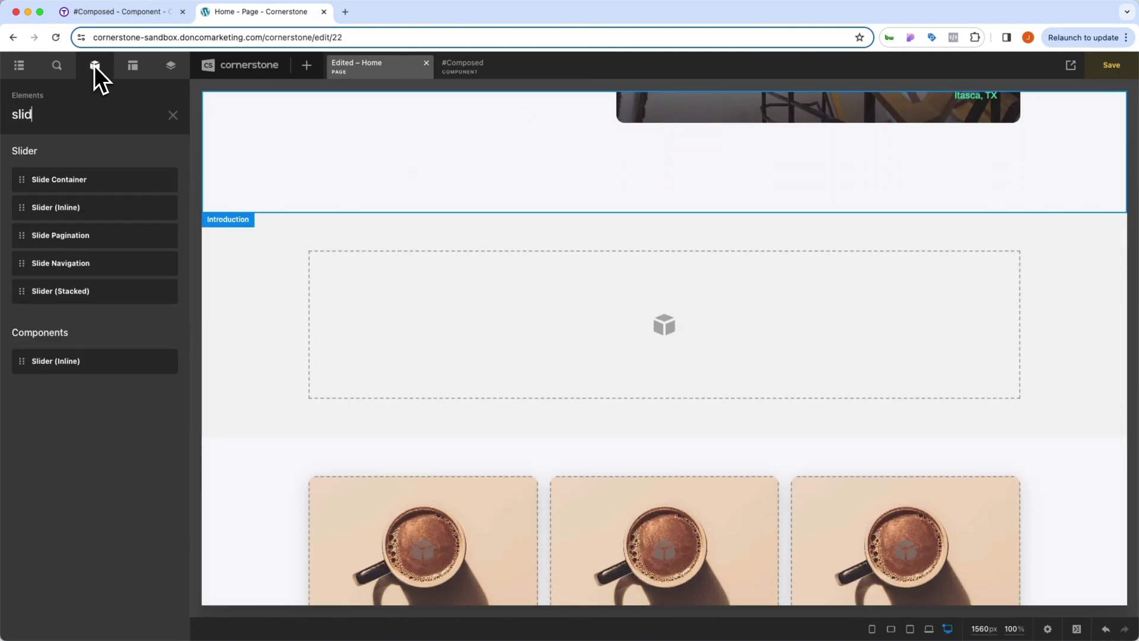
pyautogui.moveTo(77, 361); pyautogui.dragTo(461, 356)
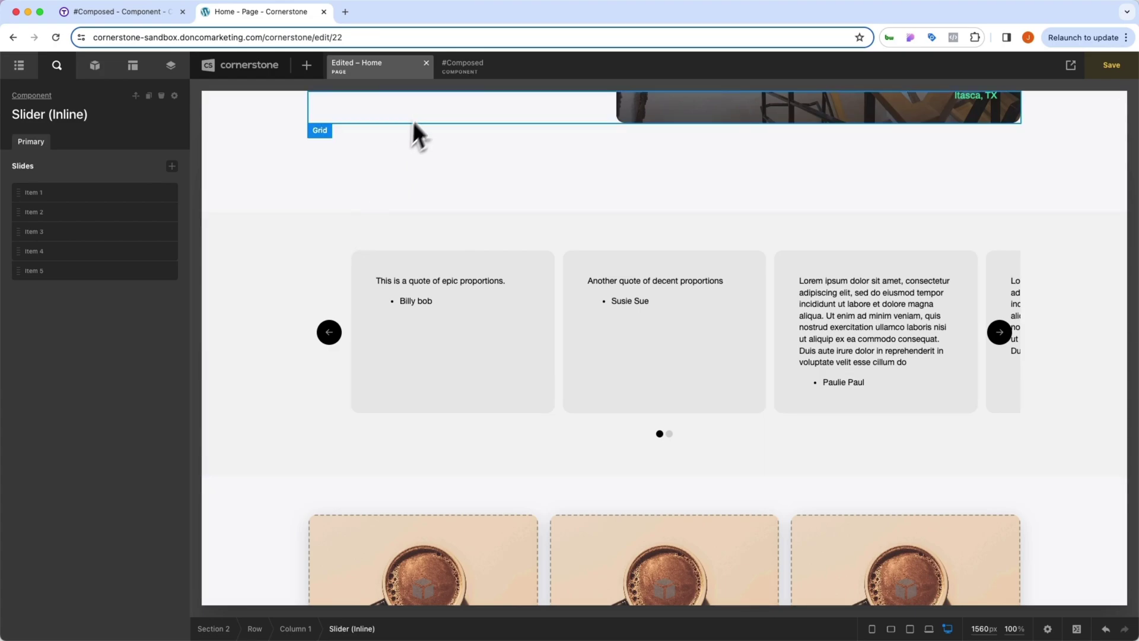
pyautogui.press('Escape')
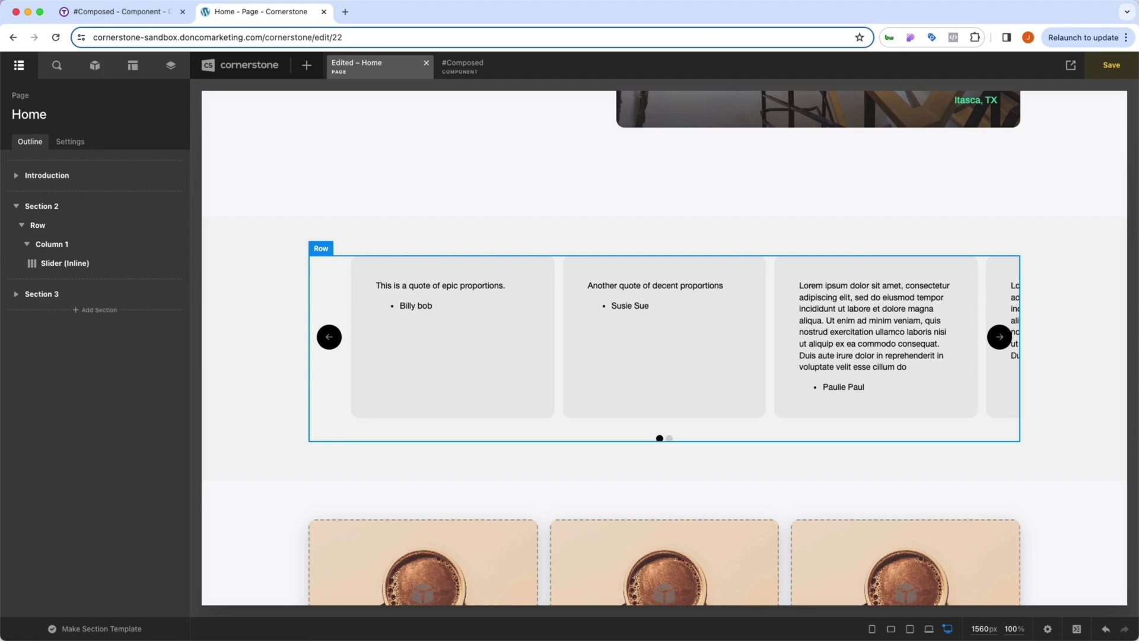
# Duplicate the slider and delete three slides from the copy, leaving two.
pyautogui.click(344, 269)
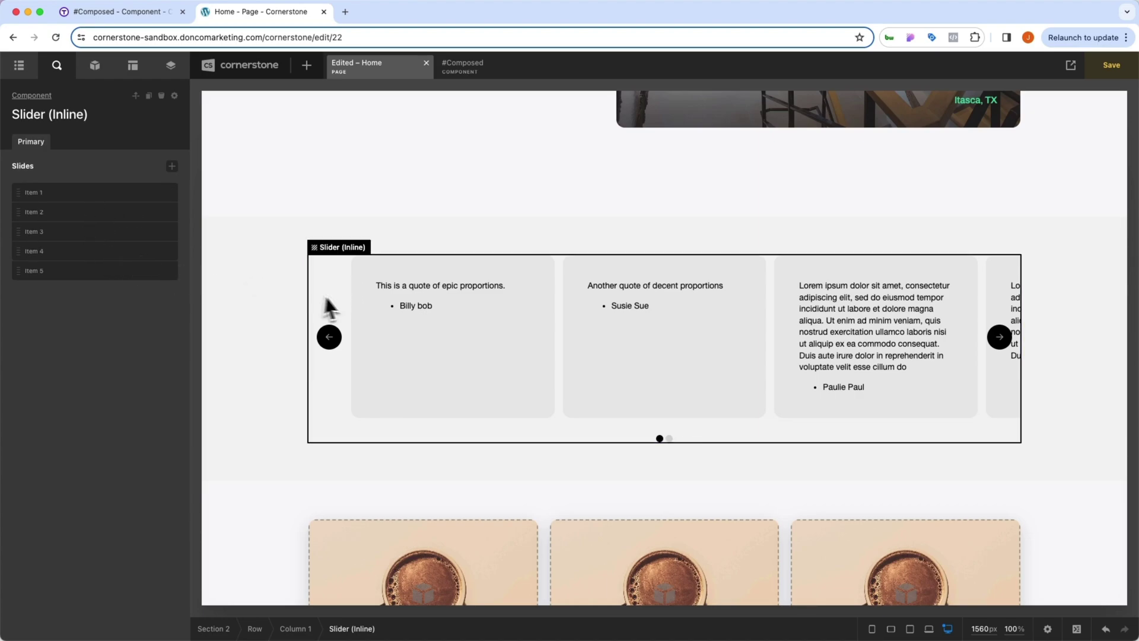
pyautogui.click(148, 95)
pyautogui.scroll(-5, 226, 201)
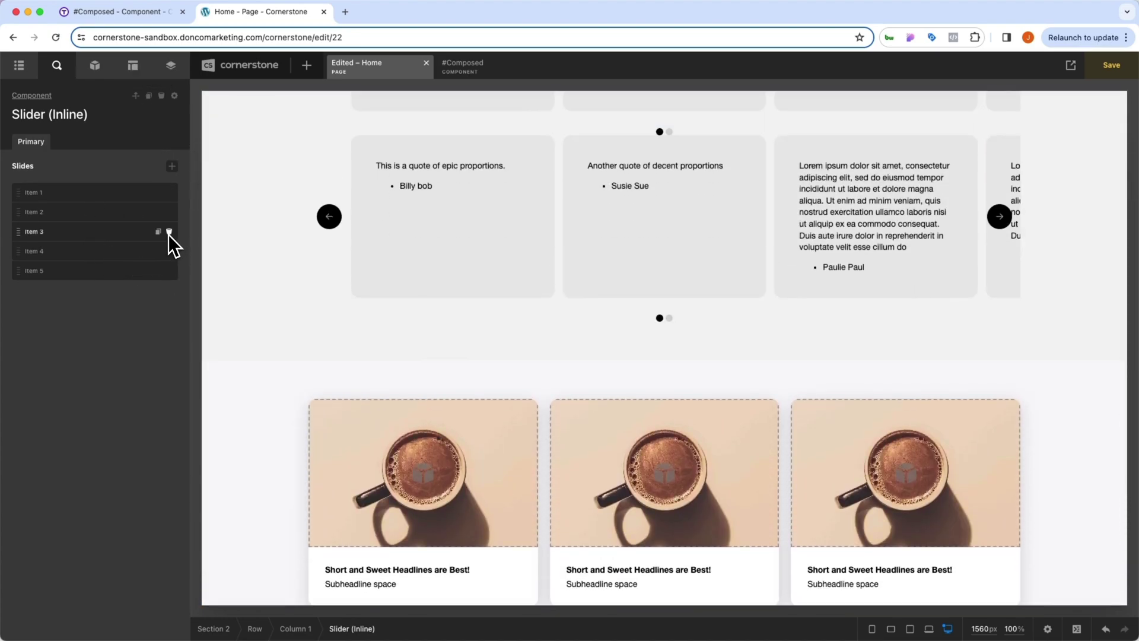
pyautogui.click(168, 233)
pyautogui.click(168, 234)
pyautogui.click(169, 234)
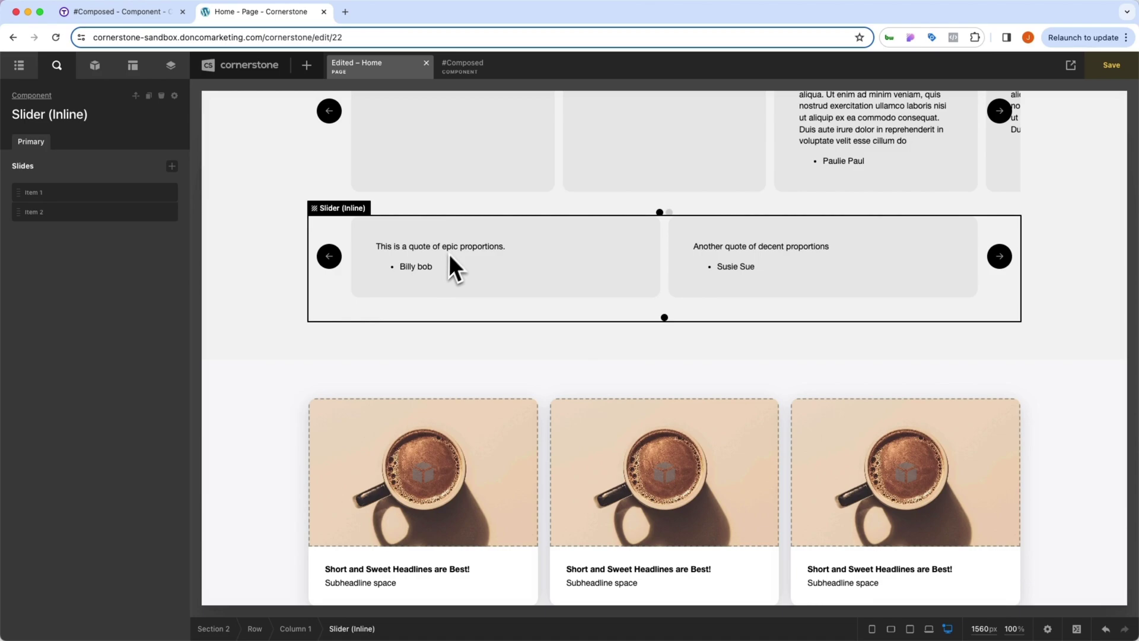
pyautogui.click(462, 65)
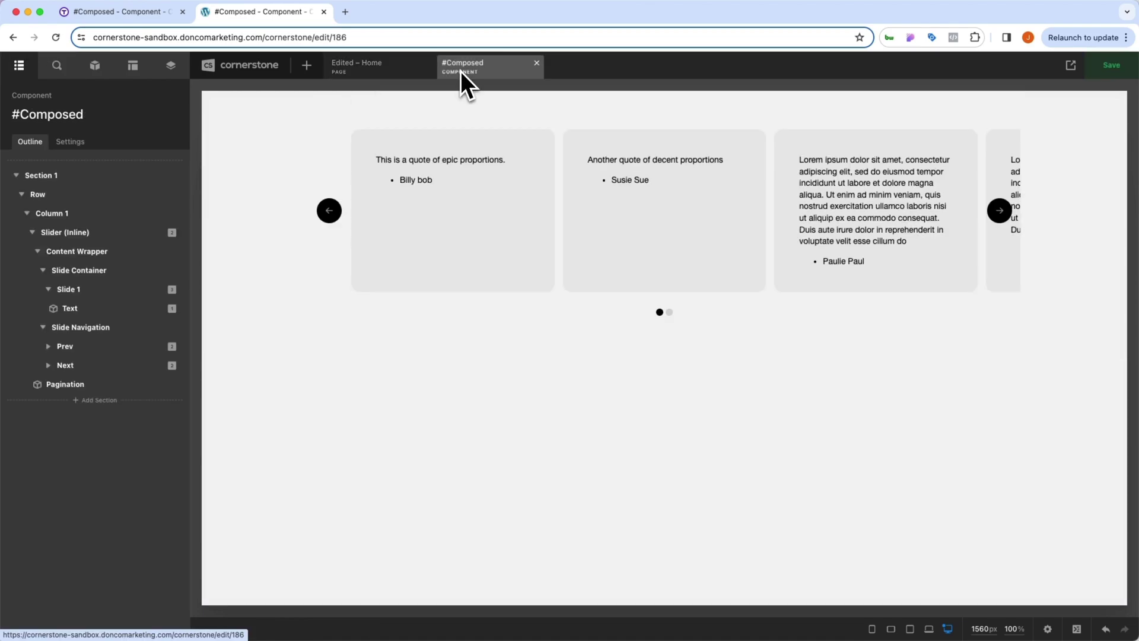
# Make Slide 1's background fully opaque black by raising its alpha to 1.
pyautogui.click(339, 297)
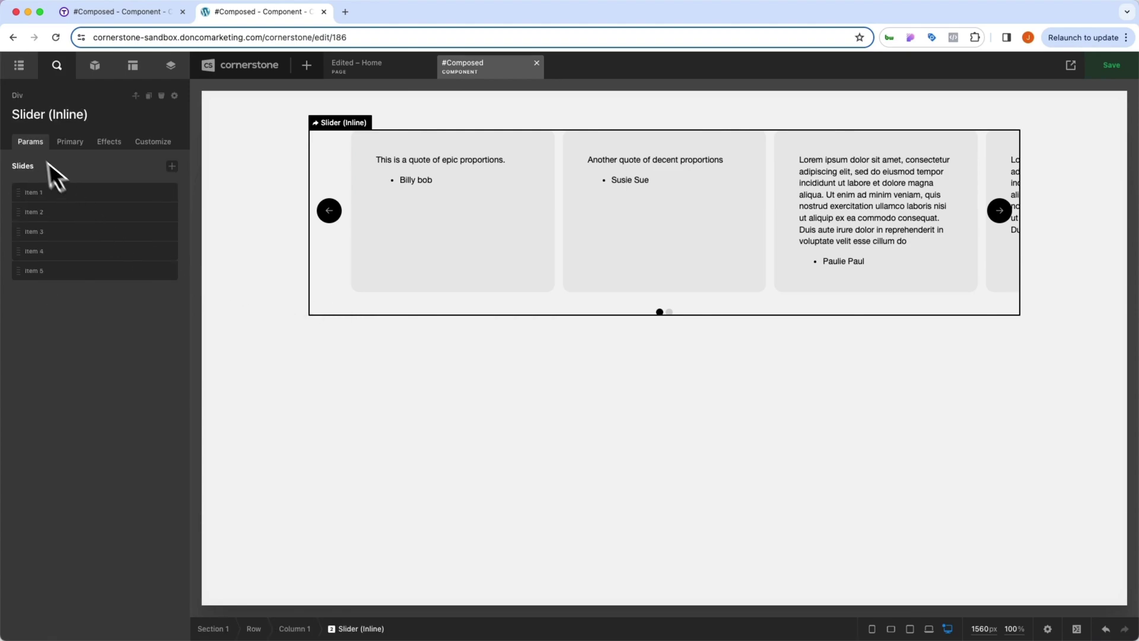
pyautogui.click(69, 144)
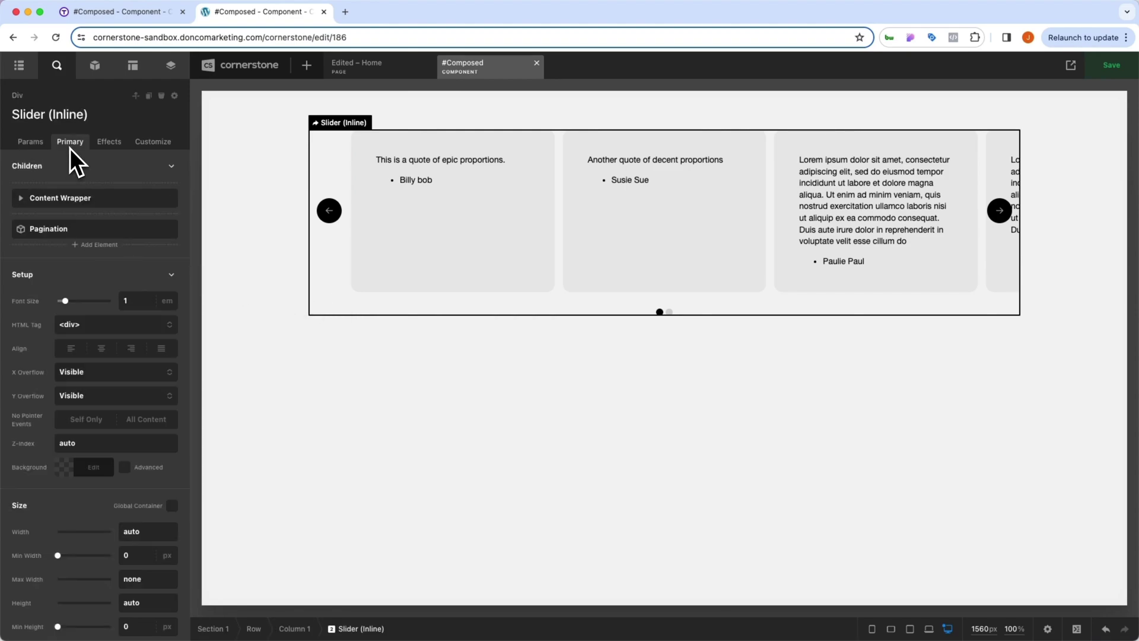
pyautogui.click(380, 270)
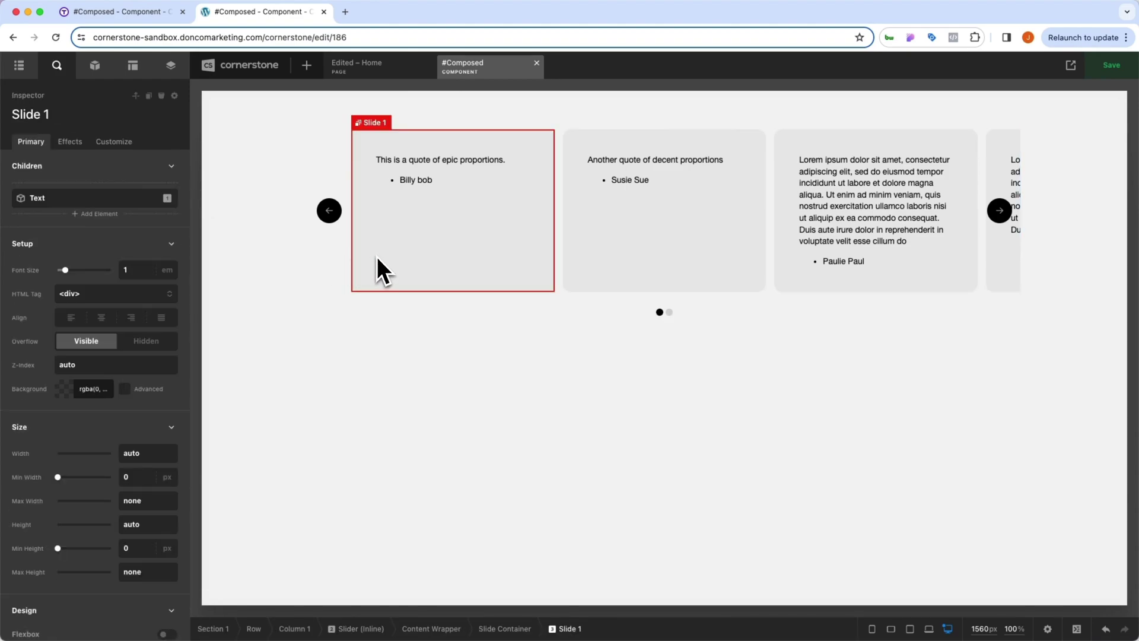
pyautogui.click(92, 395)
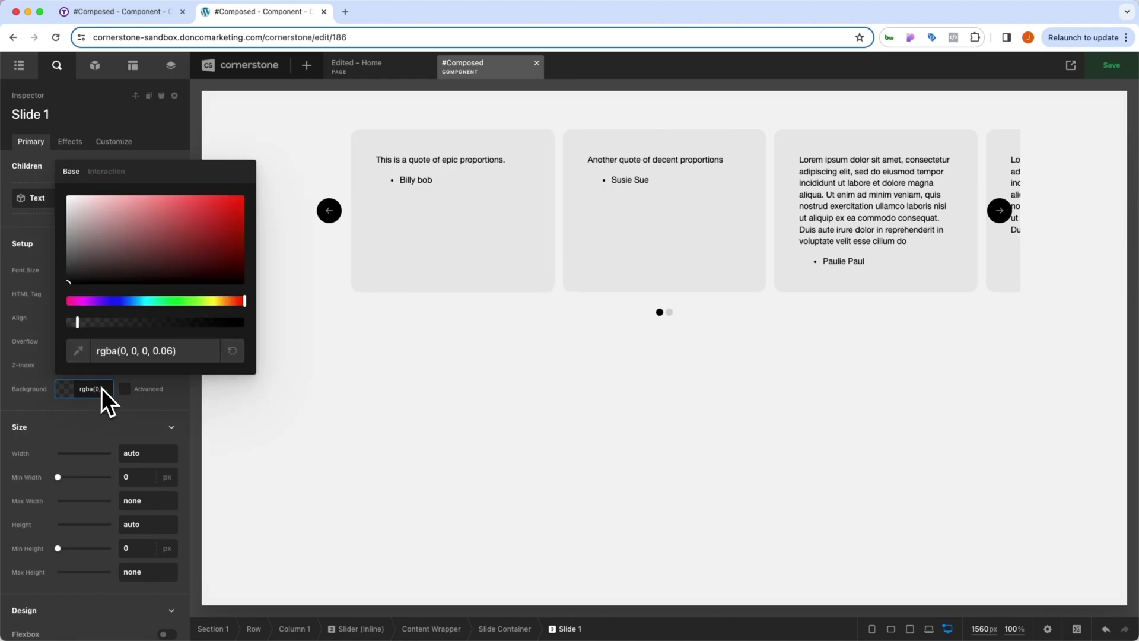
pyautogui.moveTo(172, 323); pyautogui.dragTo(284, 330)
# Set the slide Text colour to white, rgb(255, 255, 255), and save the component.
pyautogui.click(424, 161)
pyautogui.scroll(-5, 165, 338)
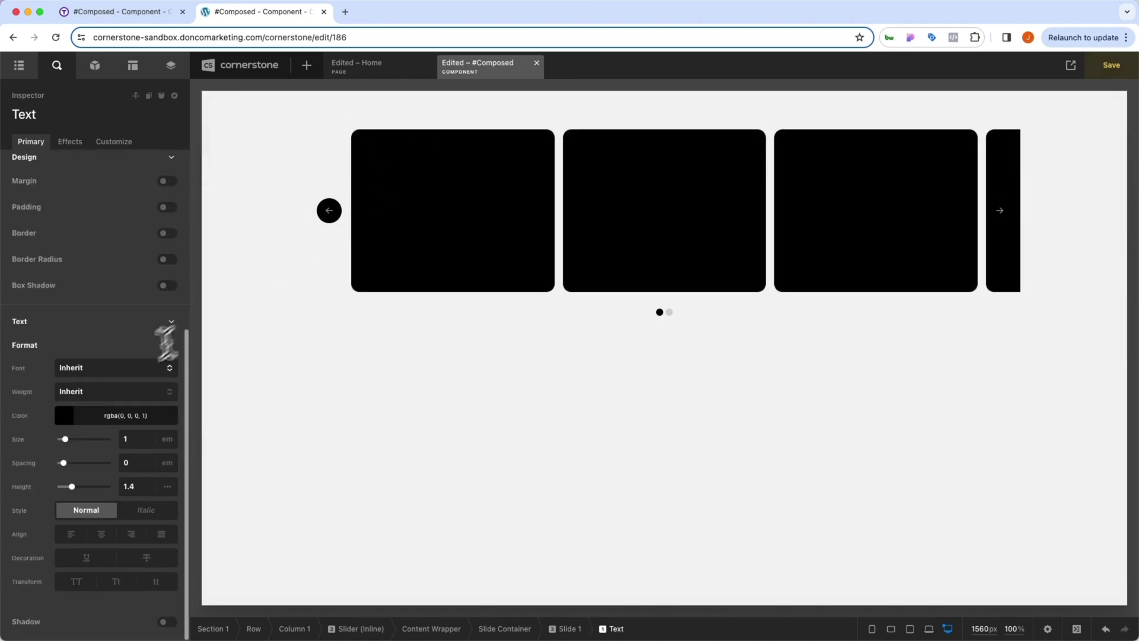
pyautogui.click(112, 415)
pyautogui.moveTo(149, 313); pyautogui.dragTo(36, 312)
pyautogui.click(99, 418)
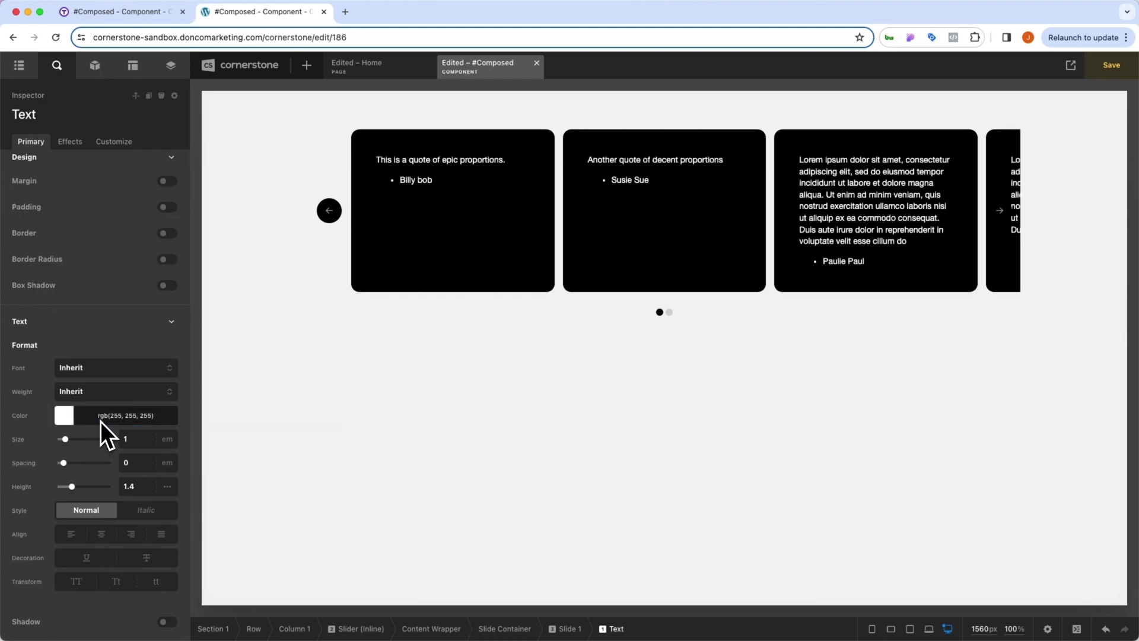
pyautogui.press('super+s')
pyautogui.click(360, 628)
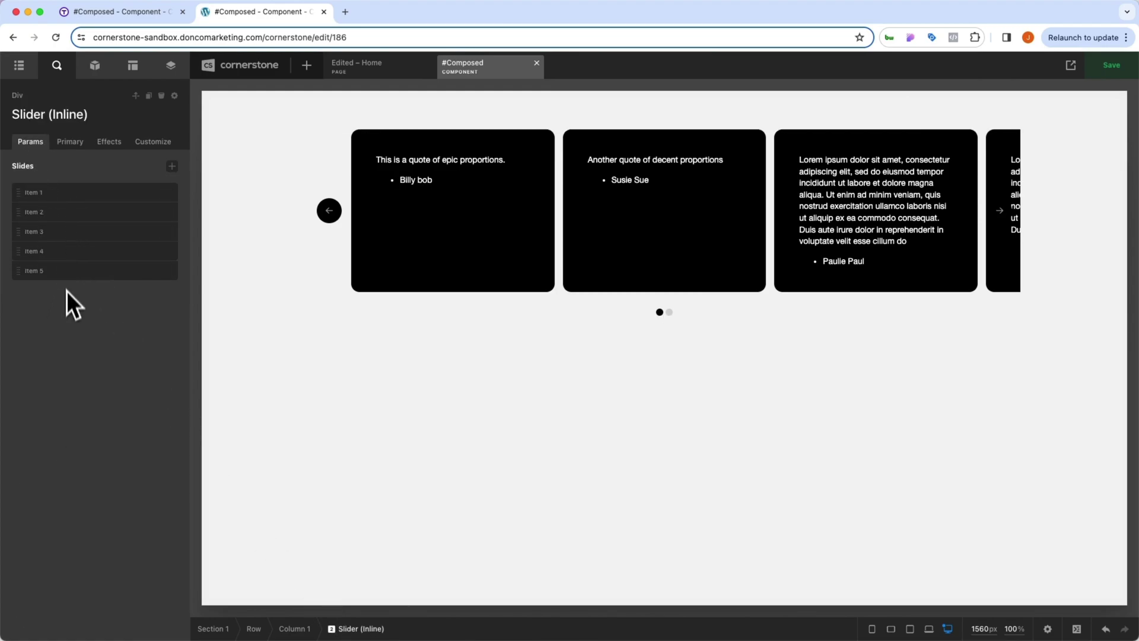
pyautogui.click(355, 68)
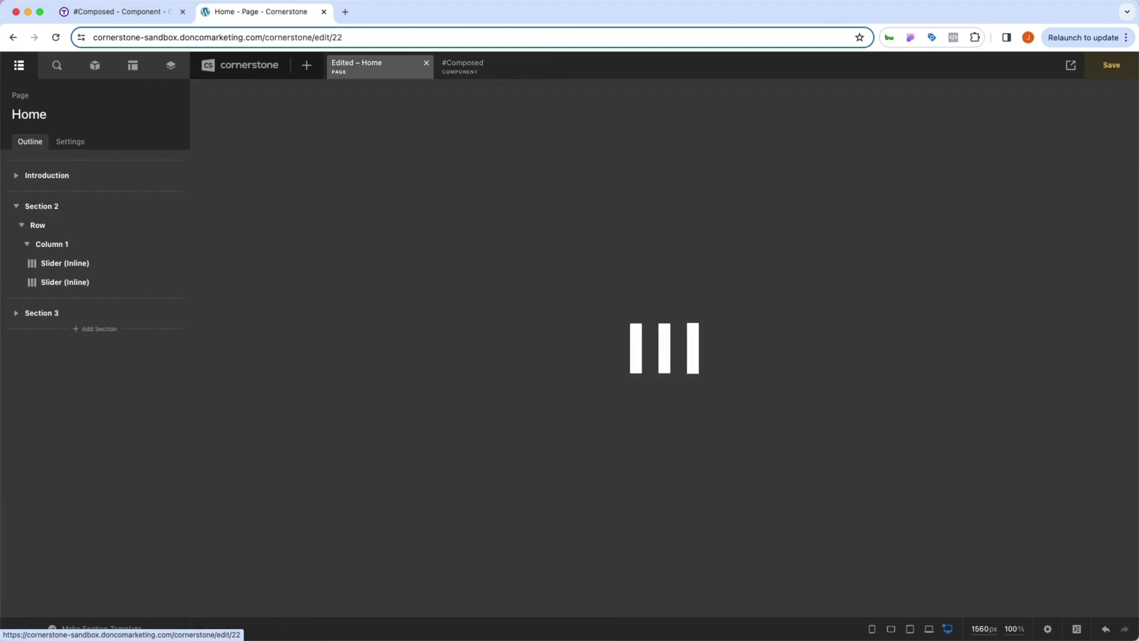
pyautogui.scroll(-10, 399, 186)
pyautogui.scroll(-1, 402, 177)
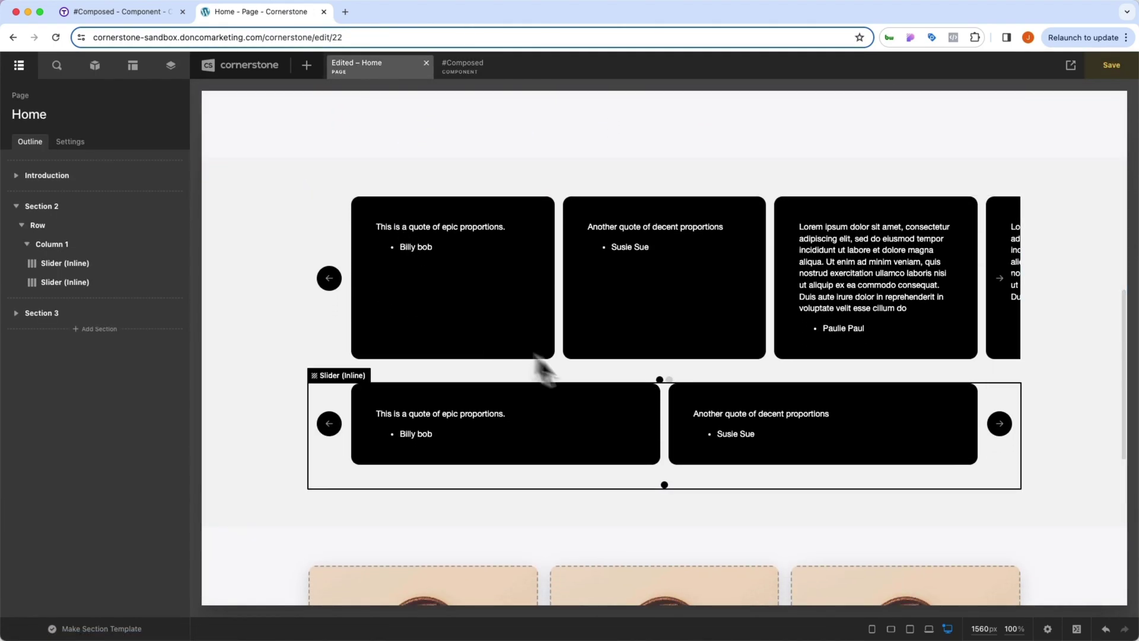
pyautogui.click(558, 324)
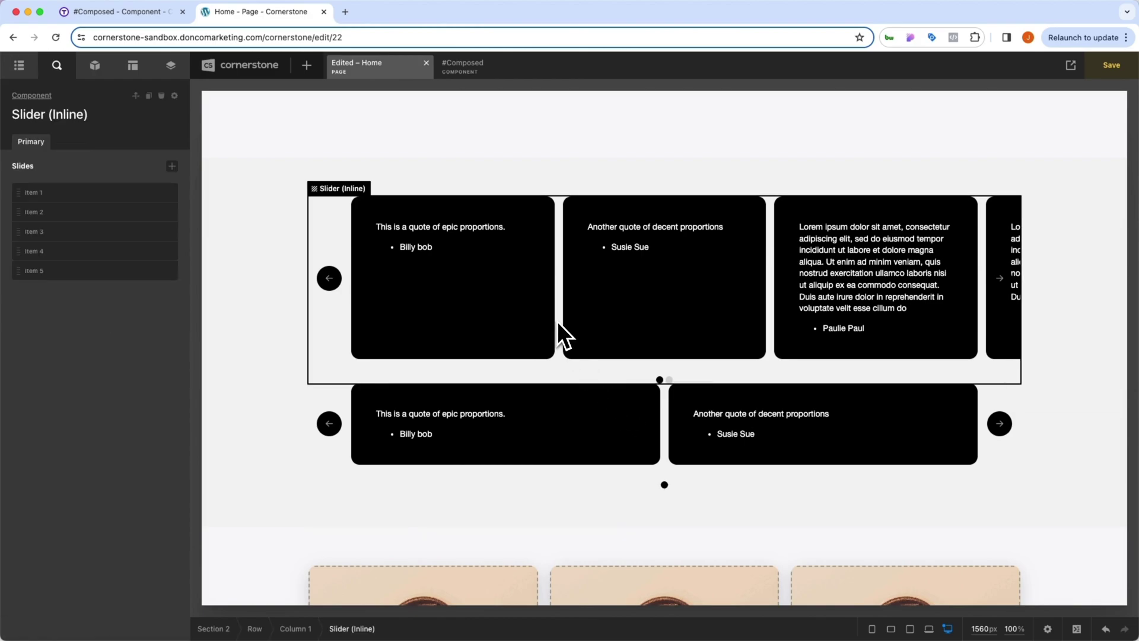